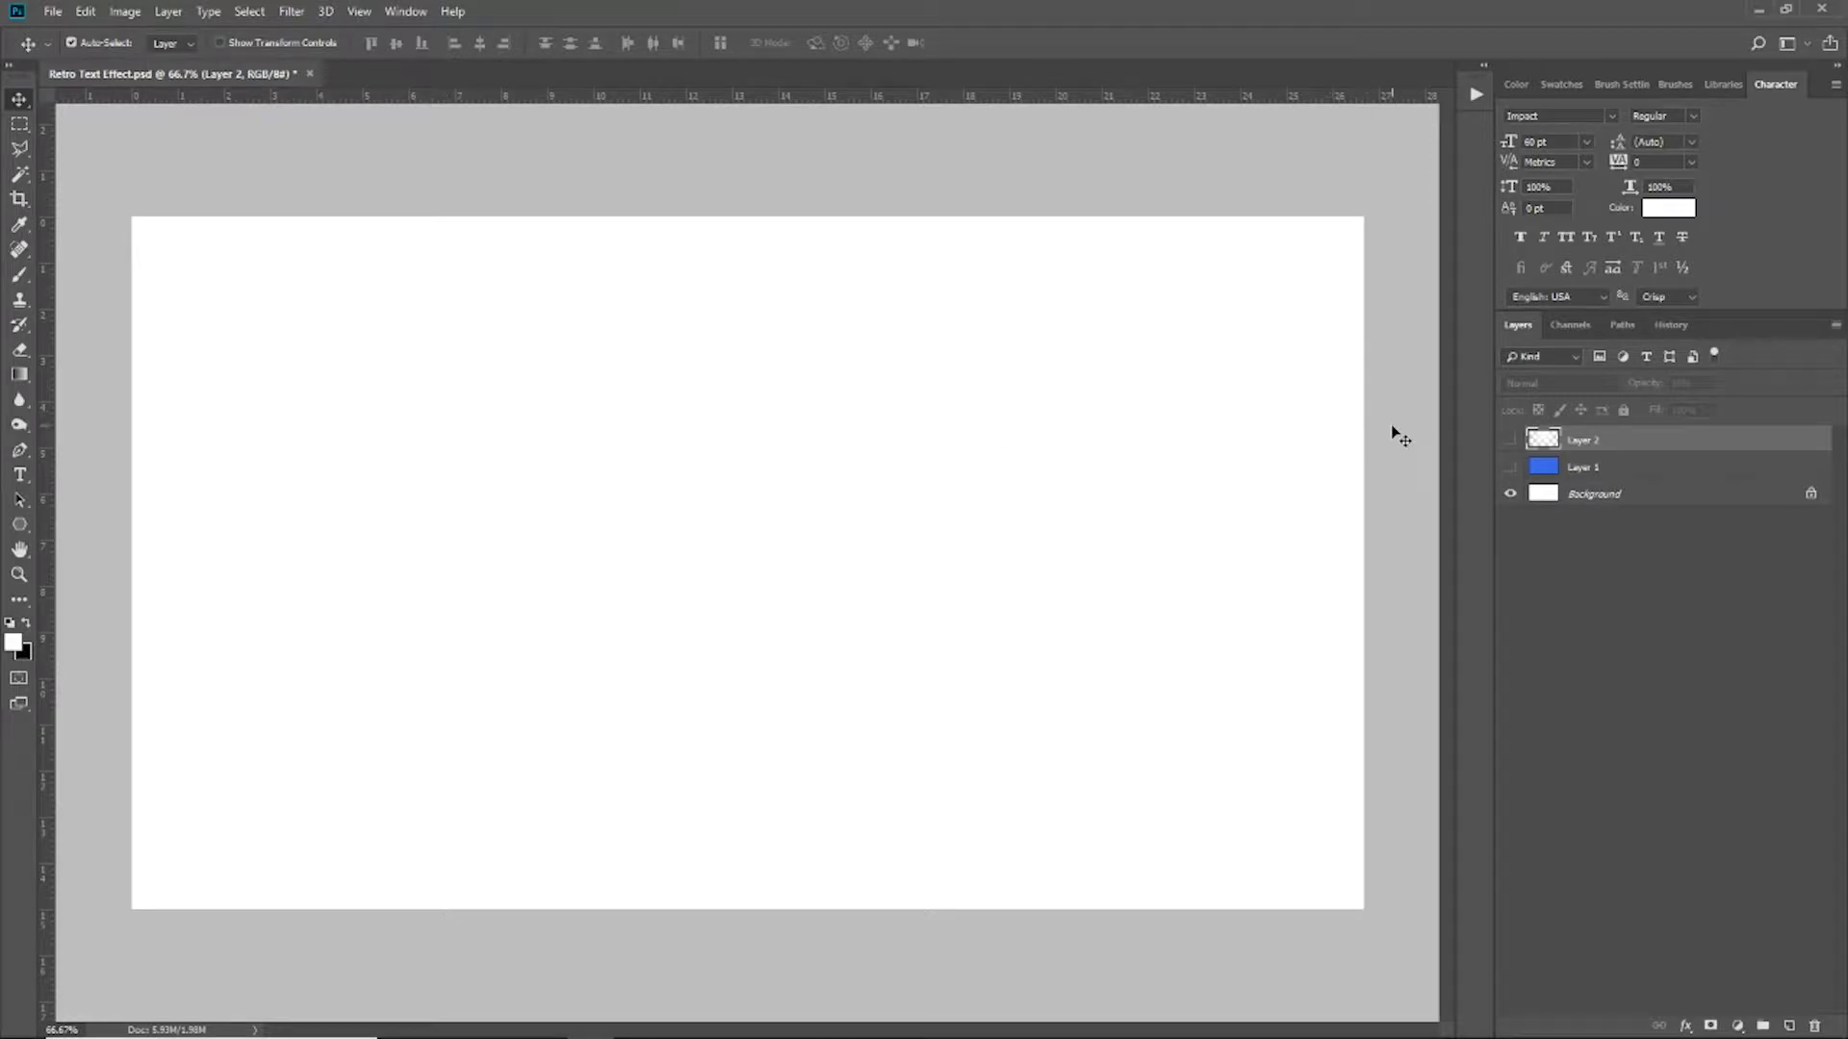
Make Layer 2 and Layer 1 visible, and add the text RETRO in white 60 pt Impact on the canvas
click(1510, 440)
click(1510, 466)
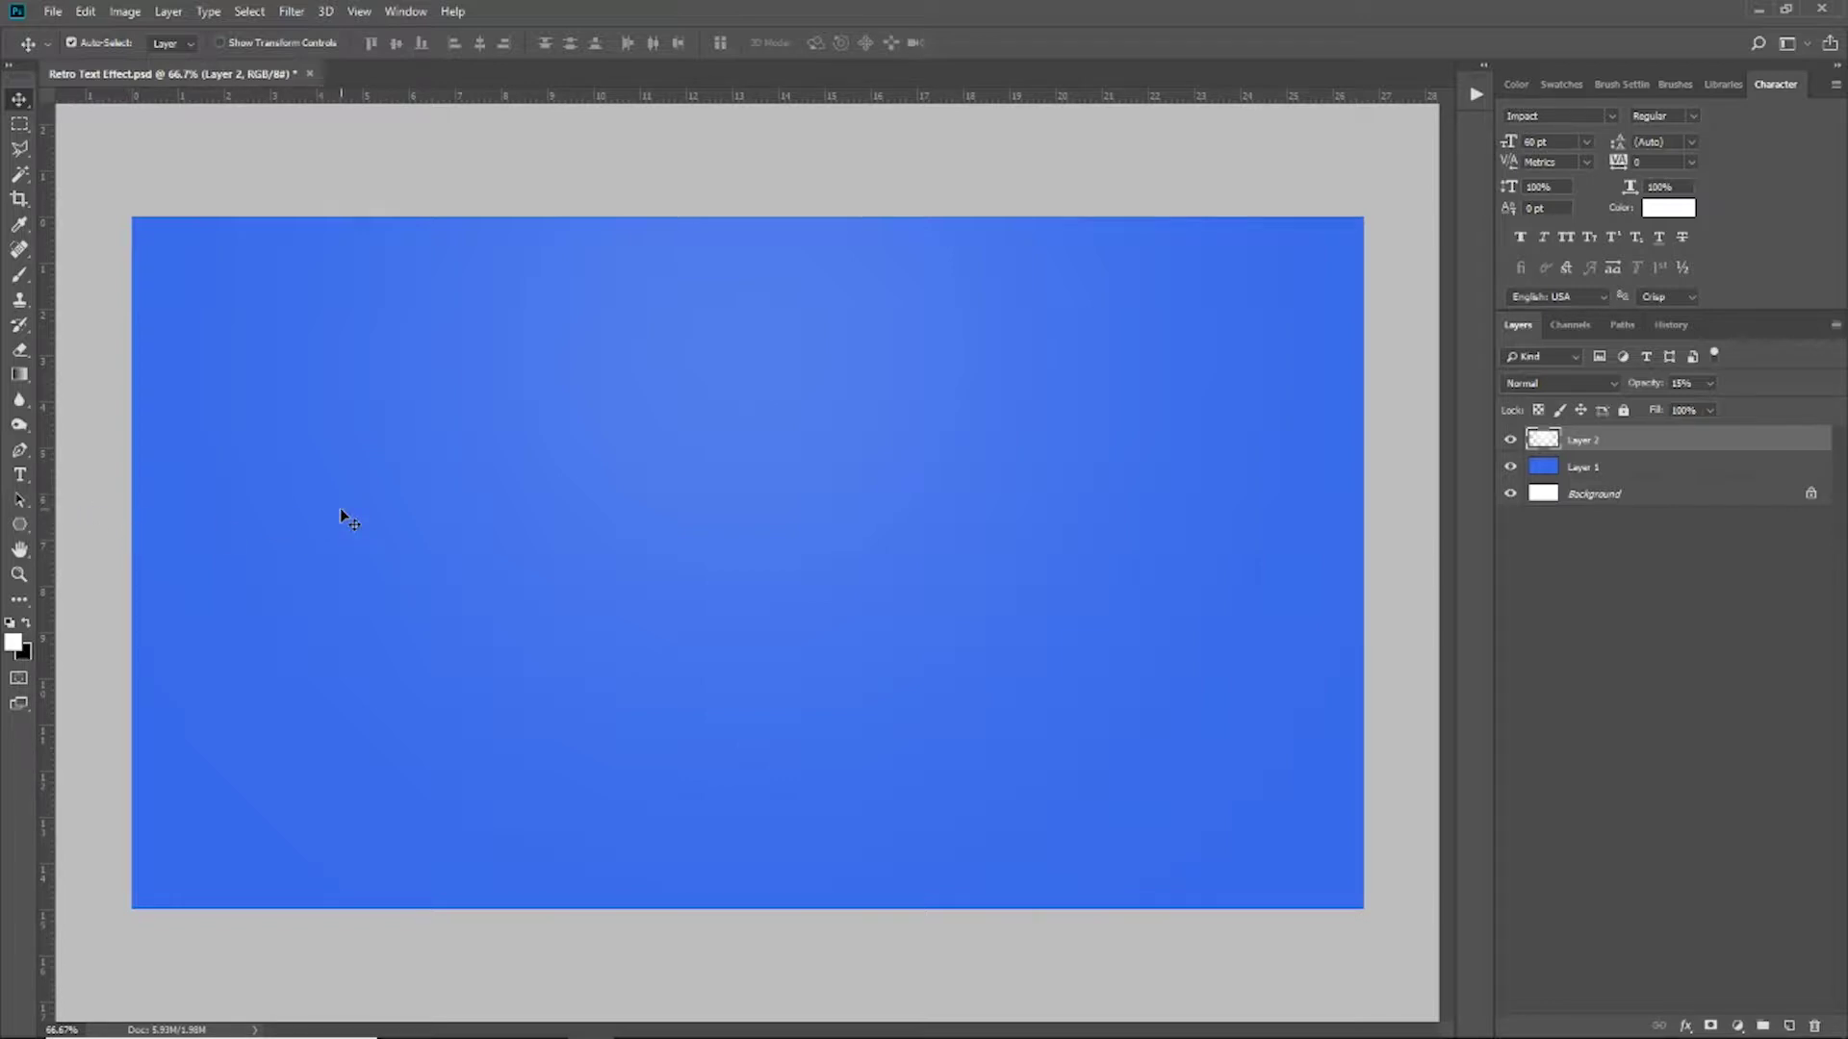
click(20, 477)
key(Caps_Lock)
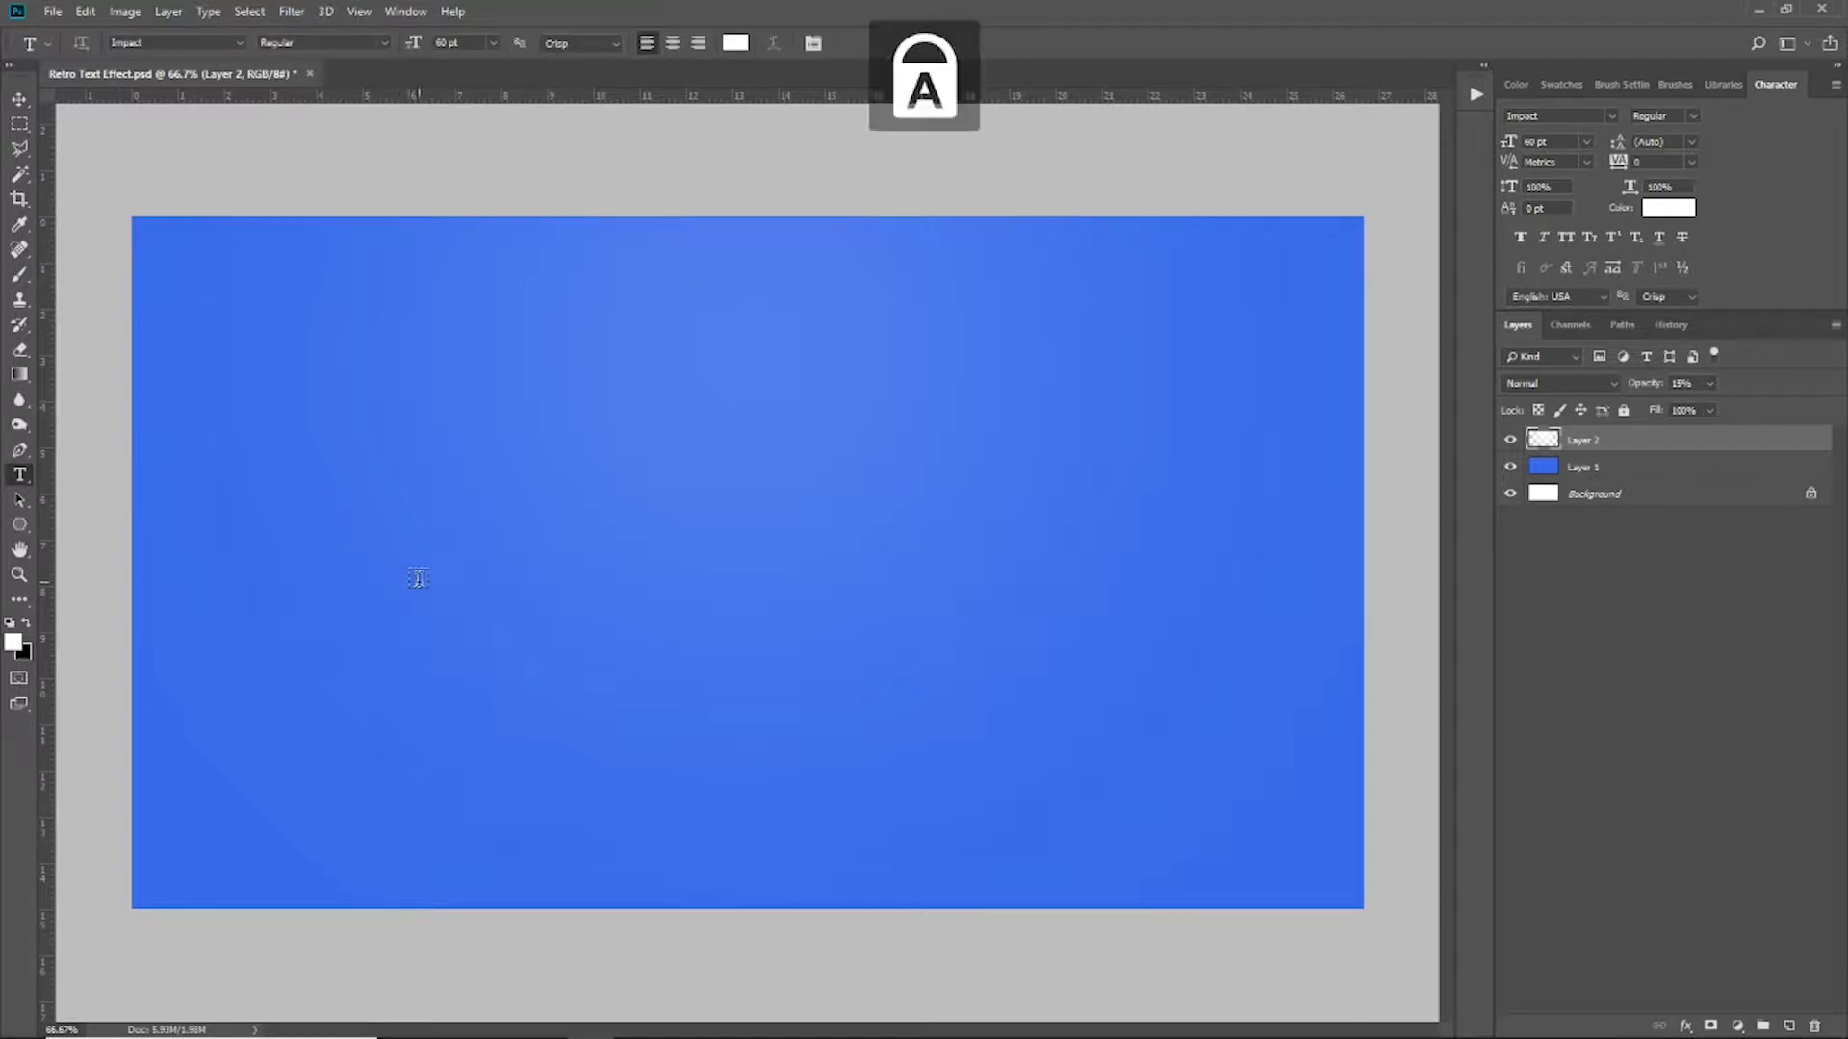
click(494, 570)
text(R)
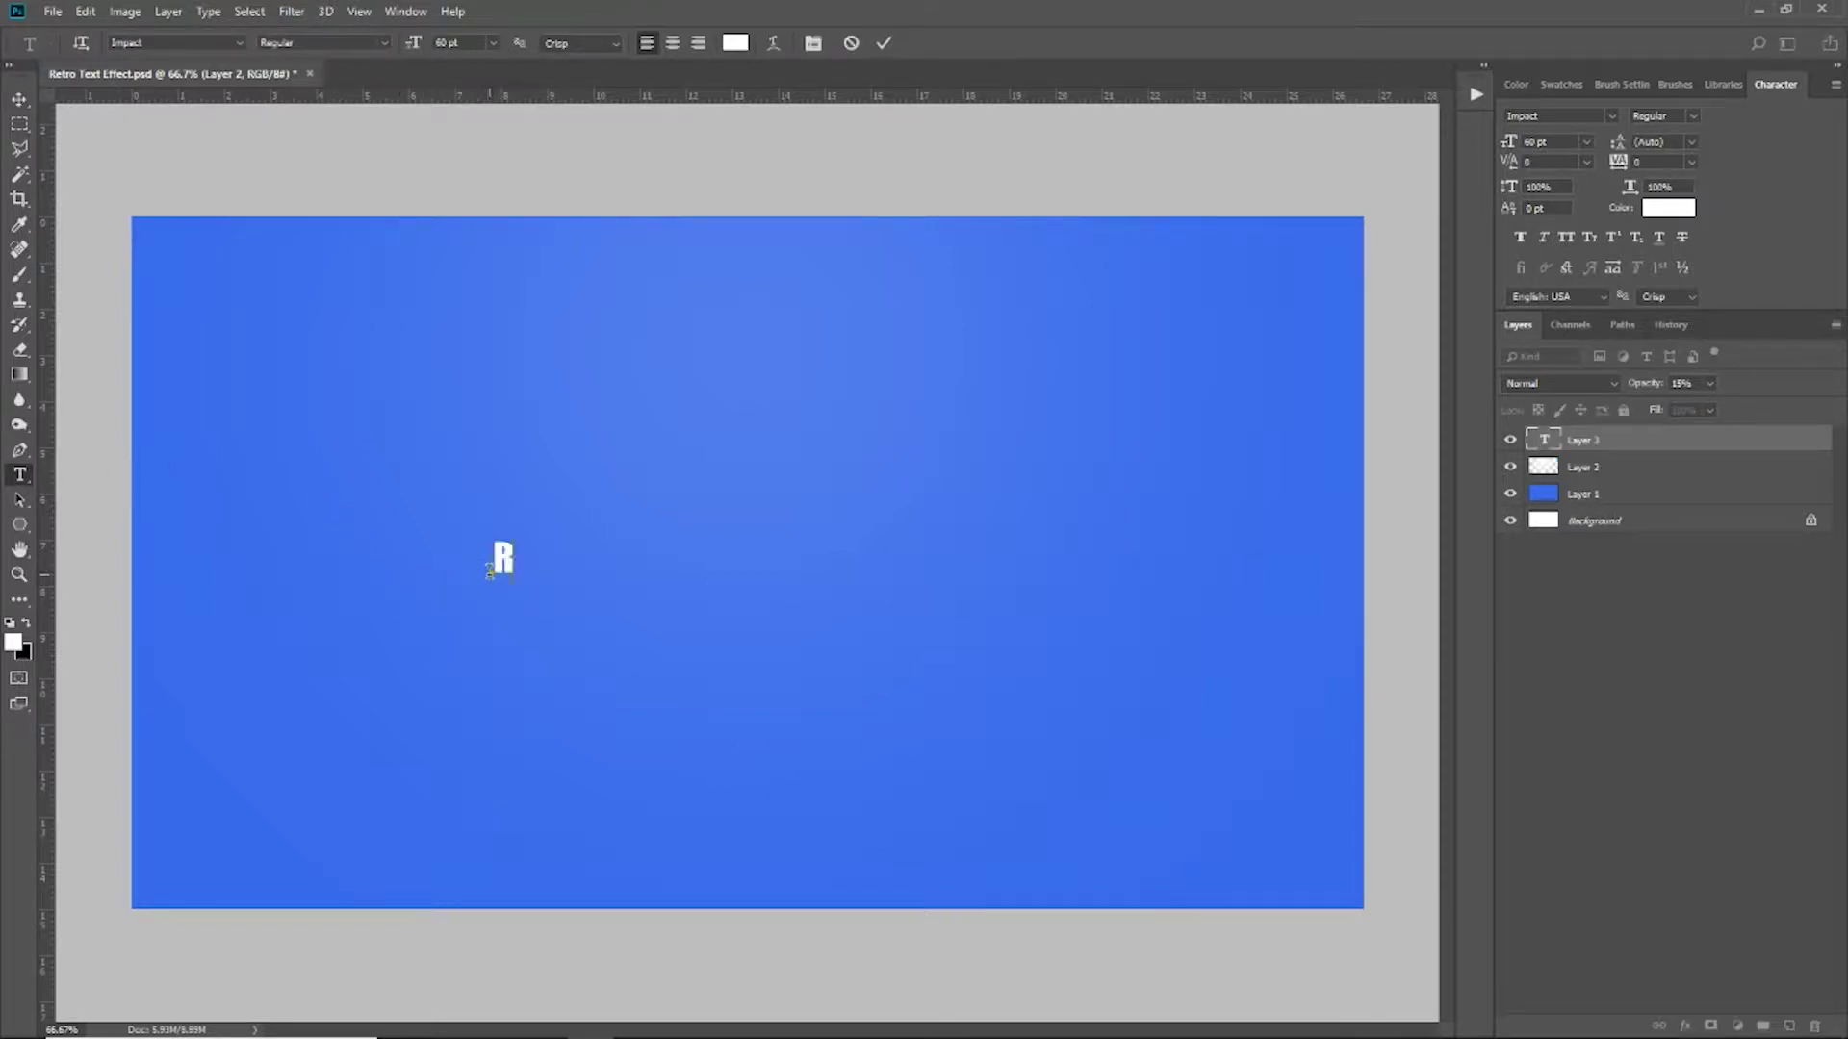
text(ETRO)
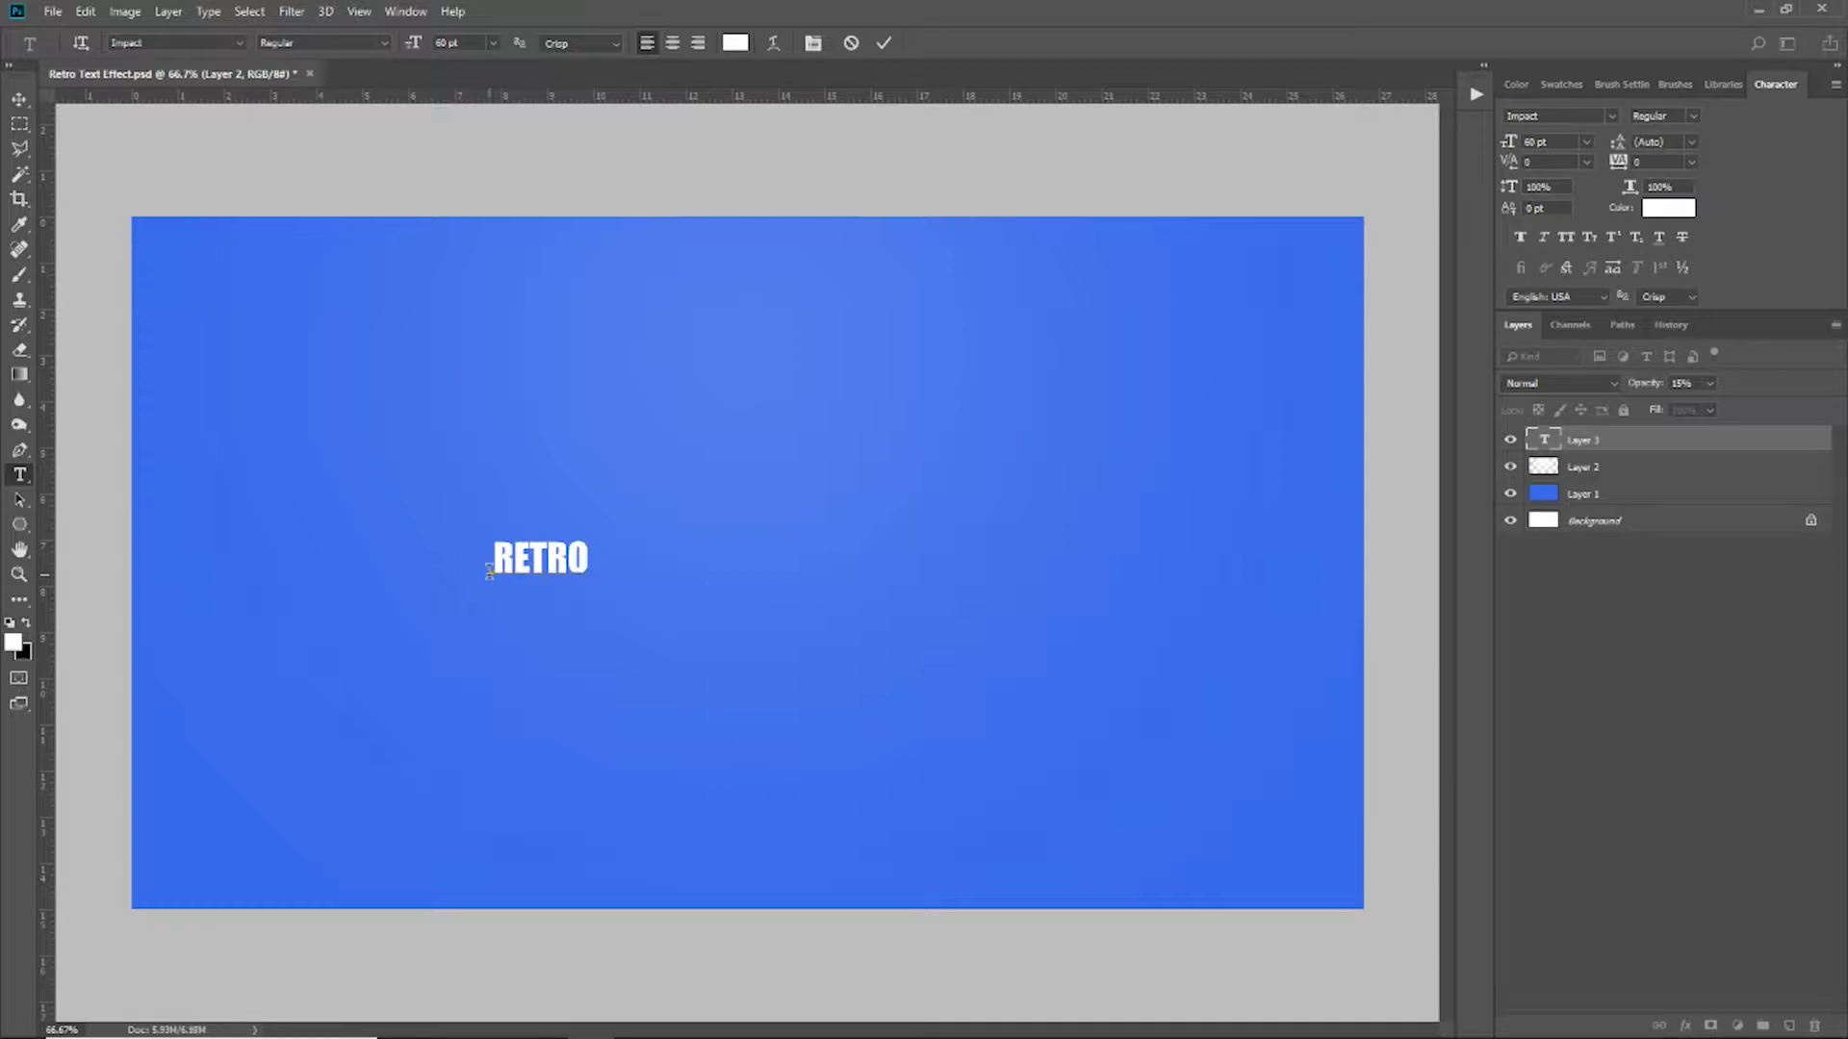
click(19, 104)
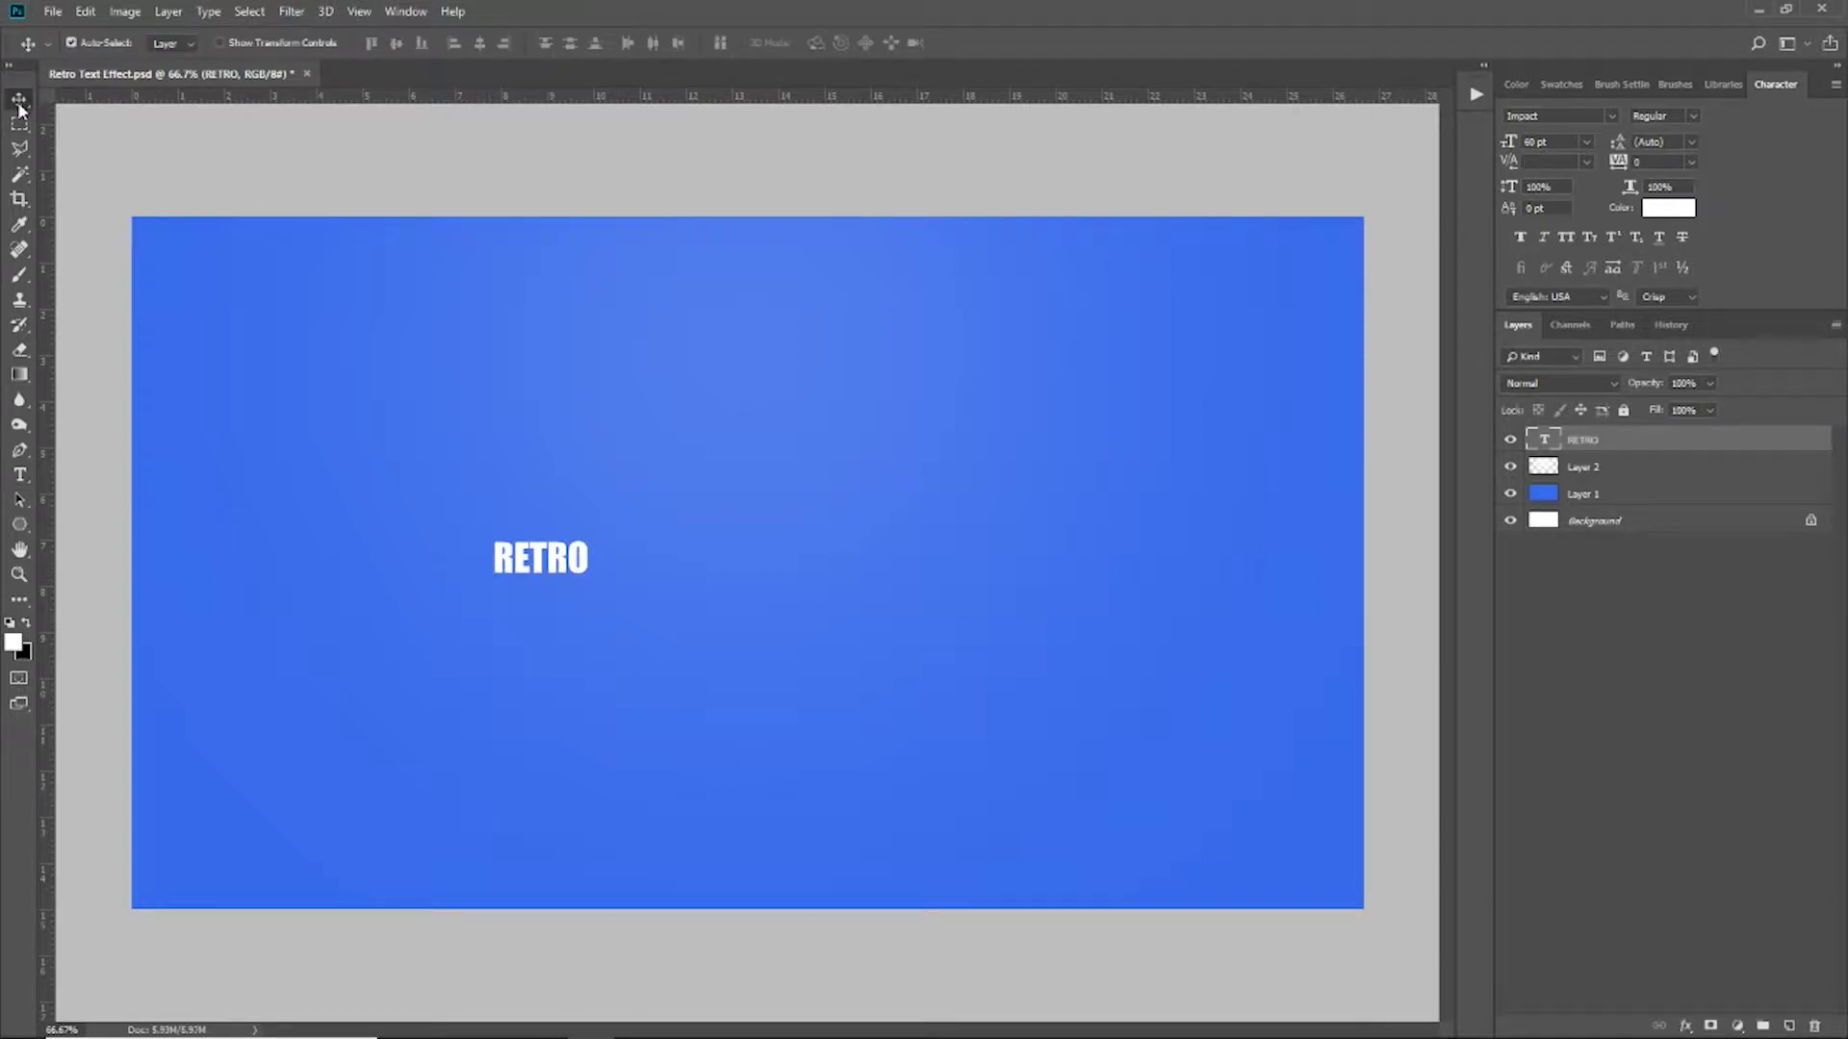
Scale the RETRO text up proportionally to about 604 pt and center it on the canvas
key(ctrl+t)
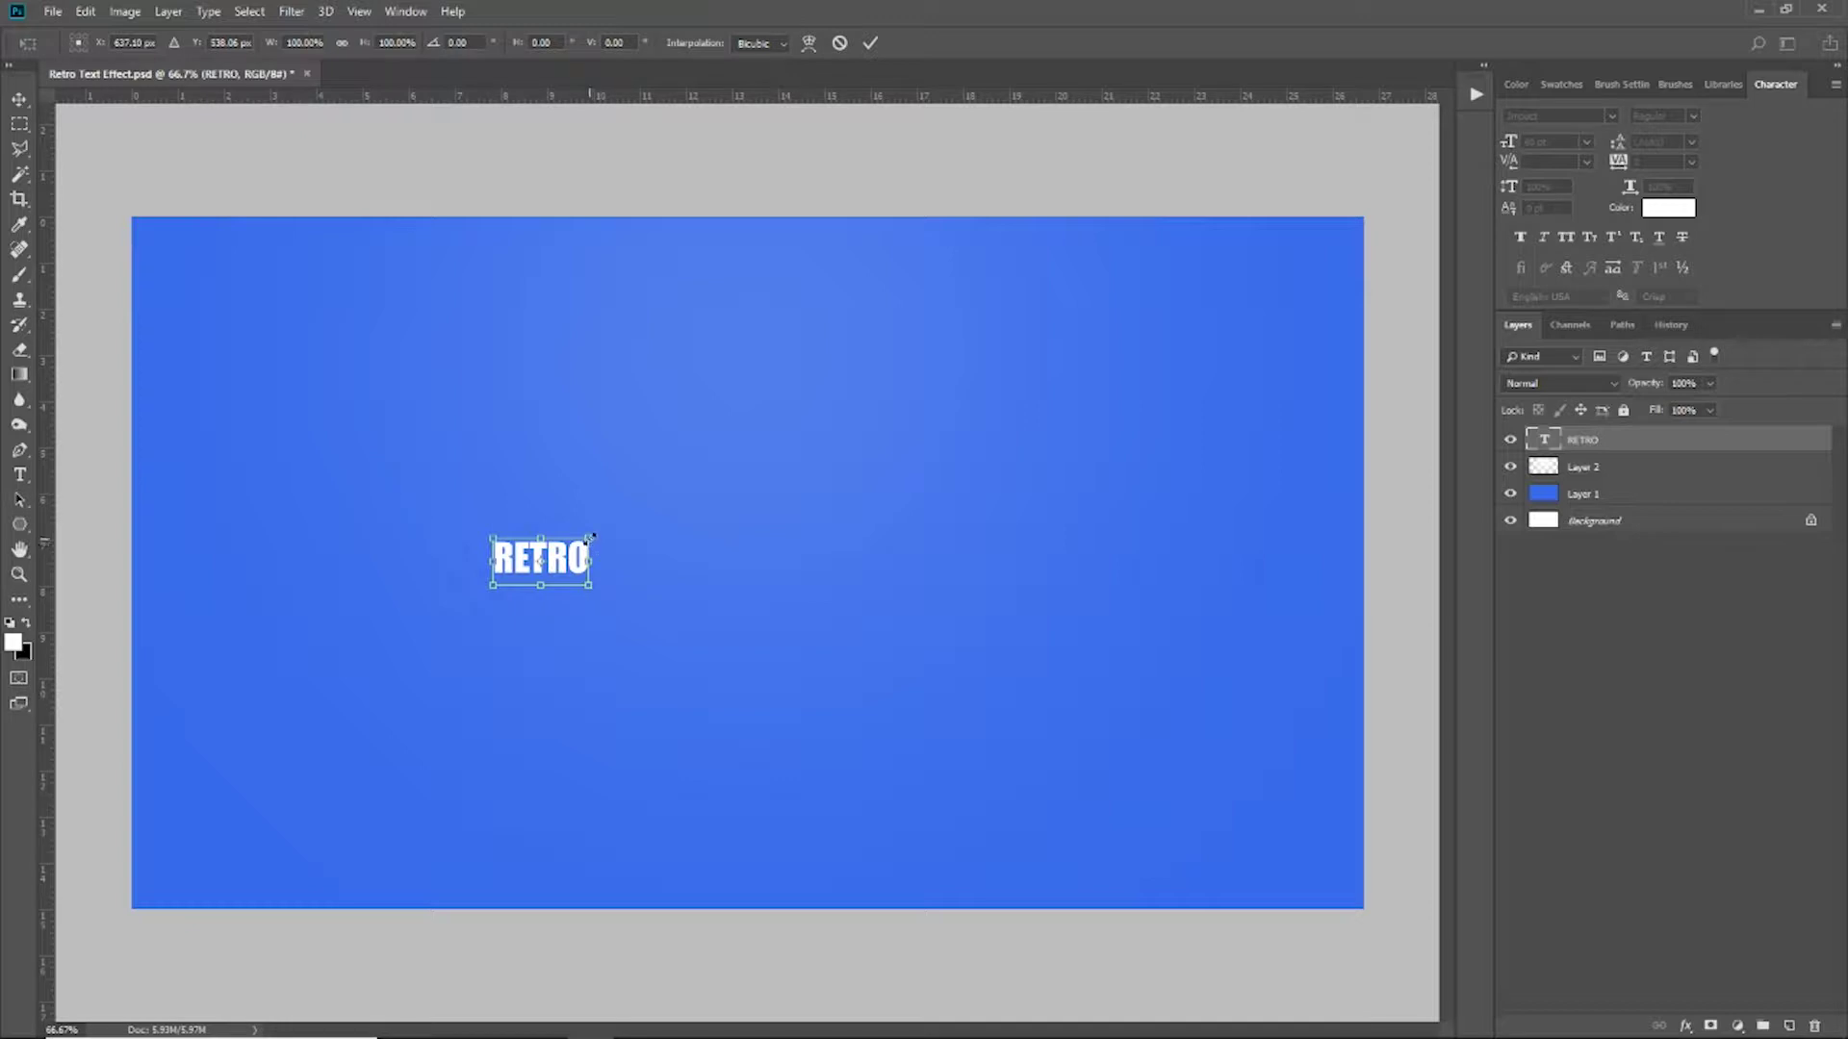
drag(591, 536, 1056, 309)
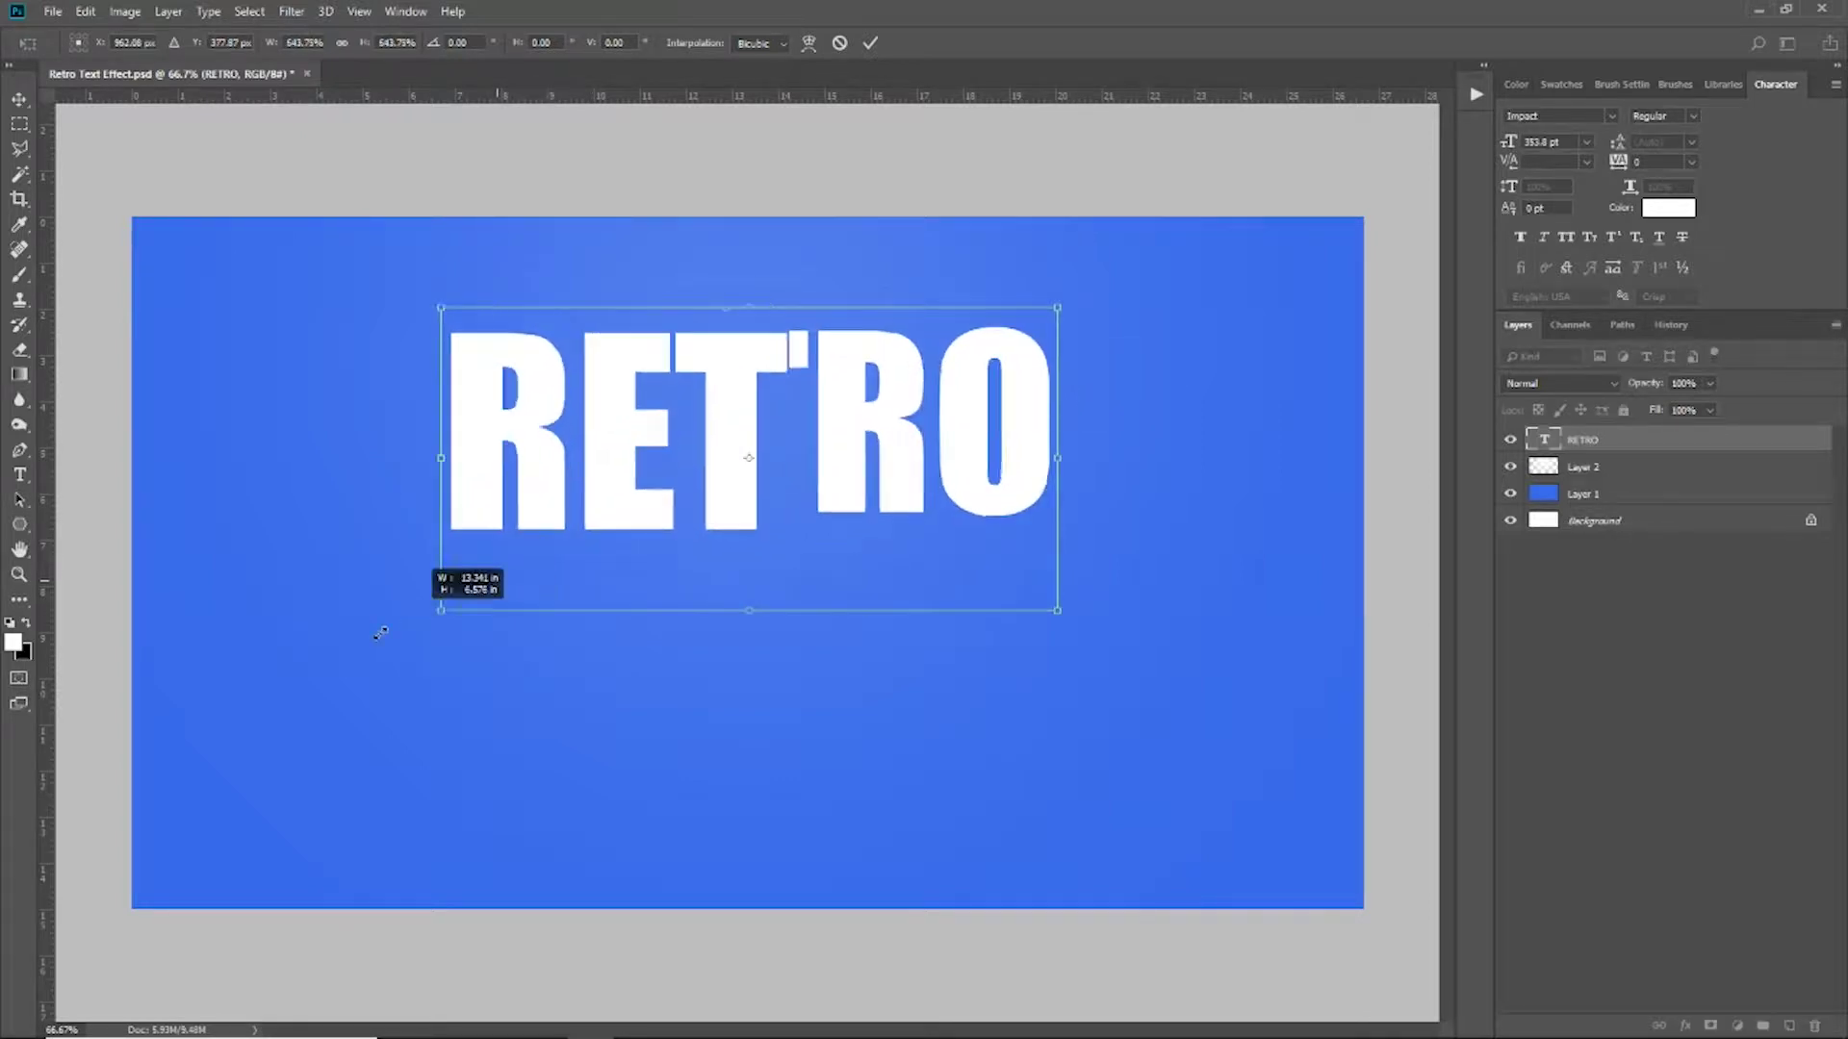
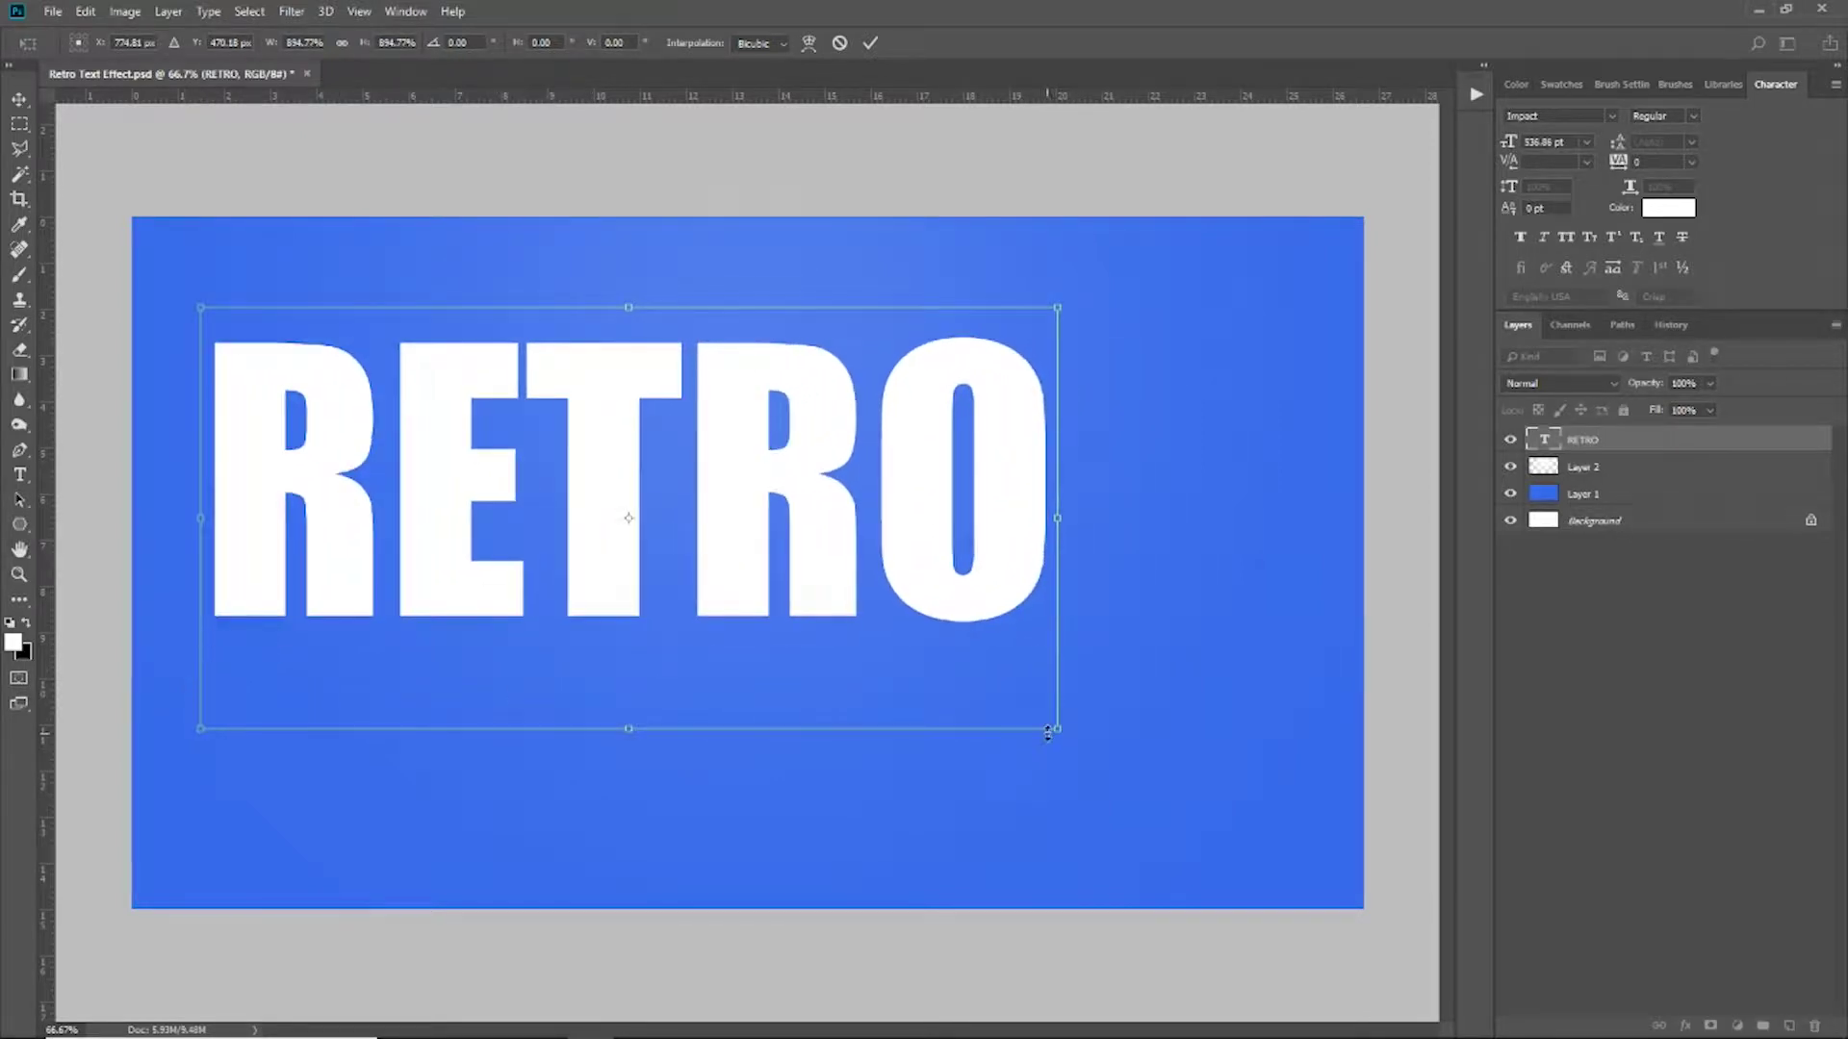
drag(1057, 728, 1165, 781)
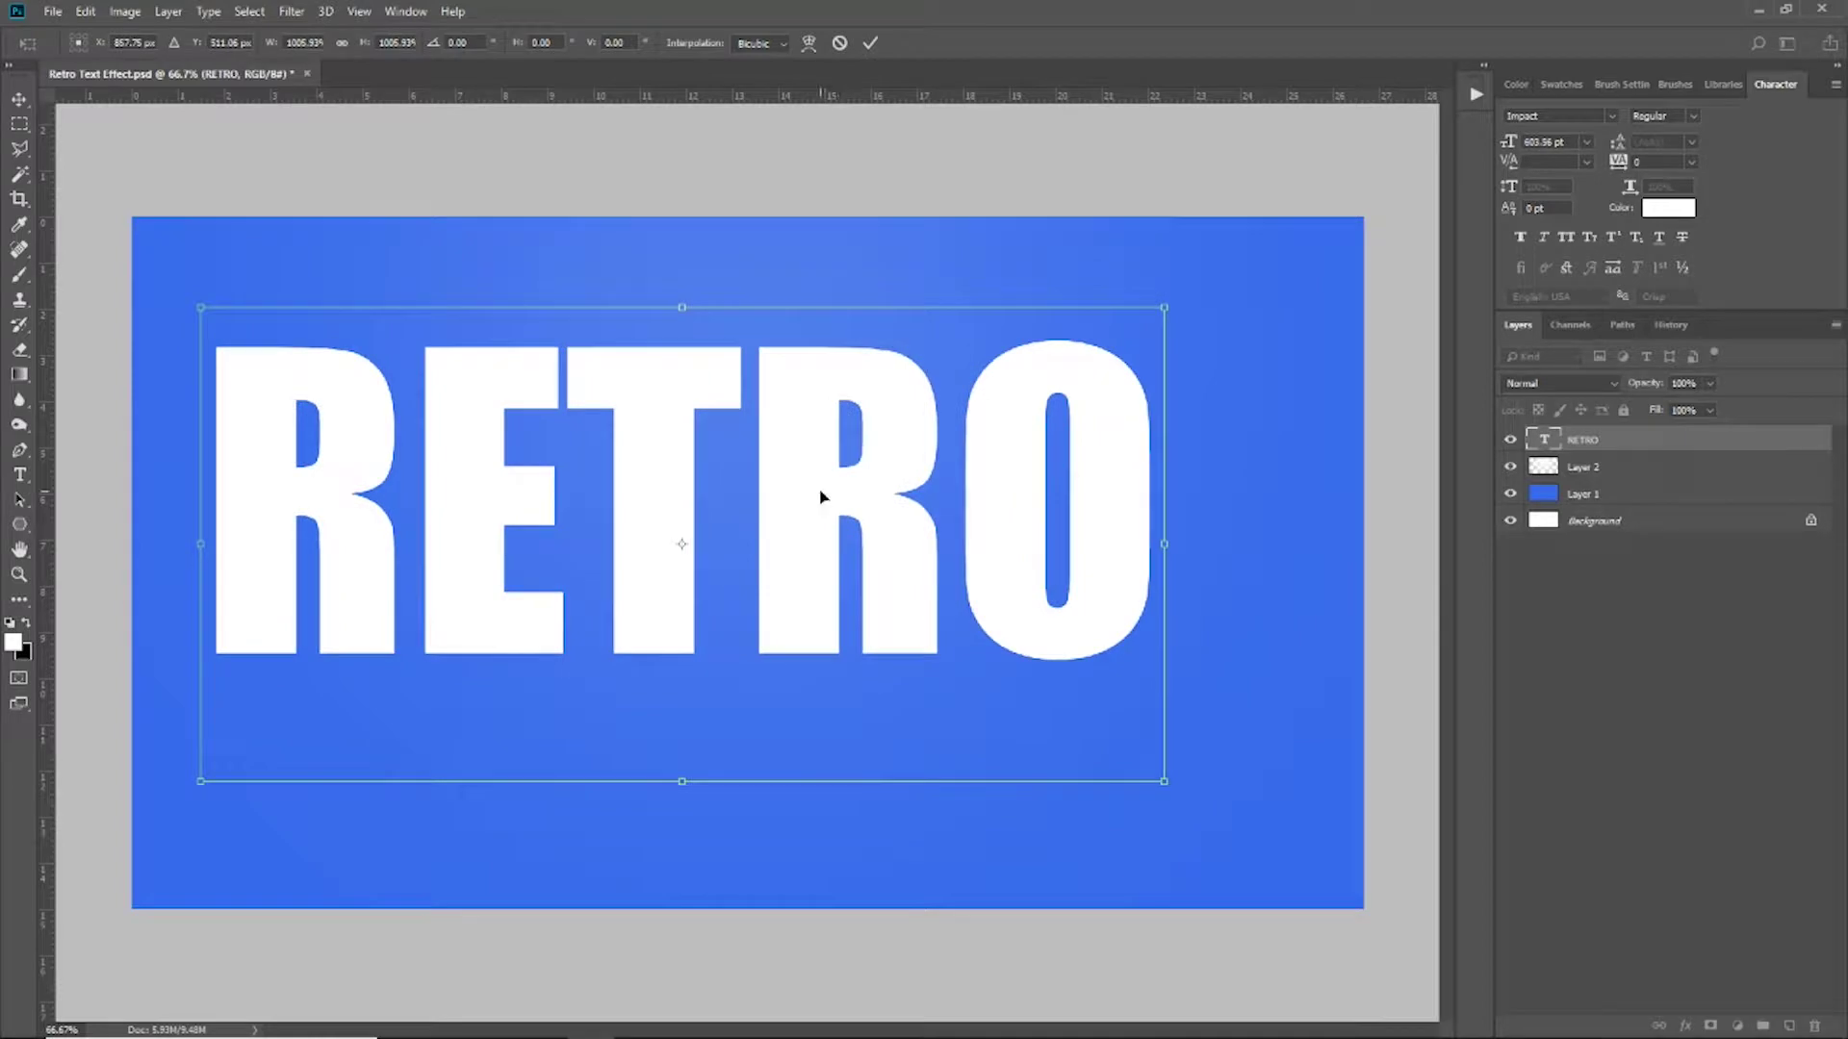
key(Return)
drag(821, 495, 867, 530)
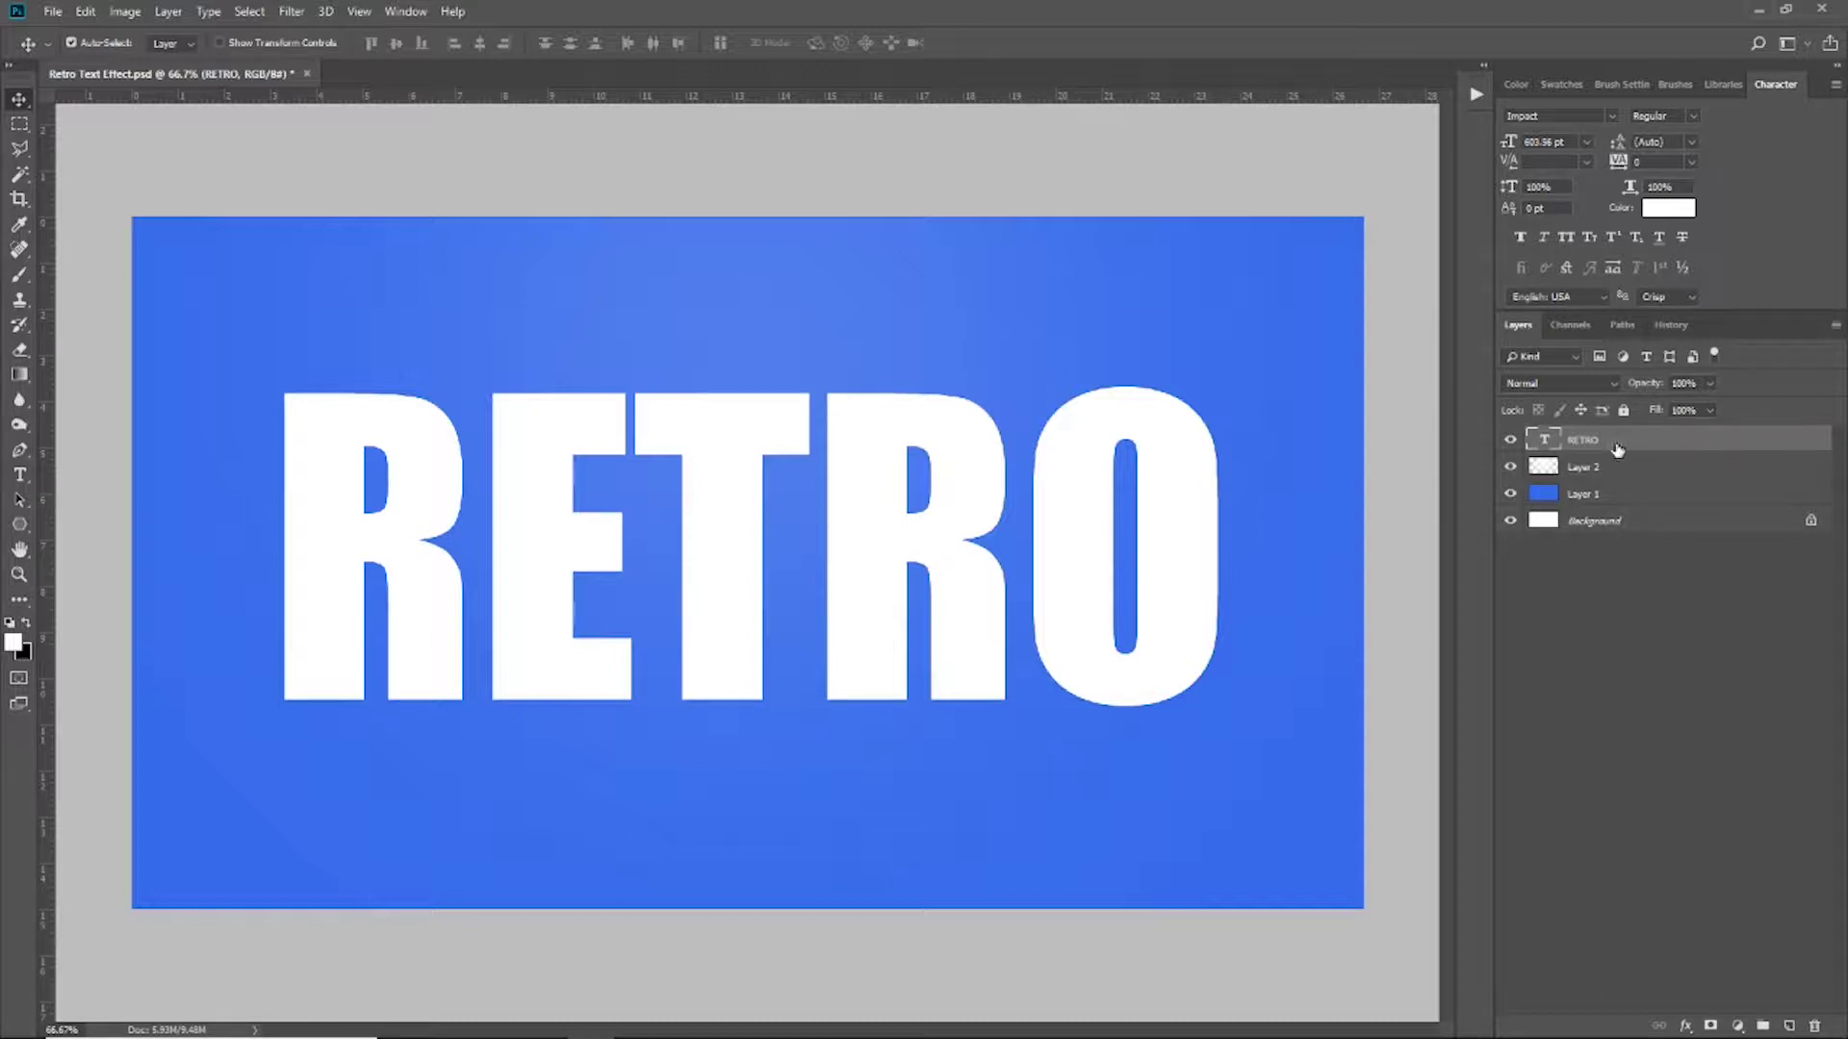
Add a linear Gradient Overlay to the RETRO text layer with its starting color stop set to b71b2e
double_click(1718, 445)
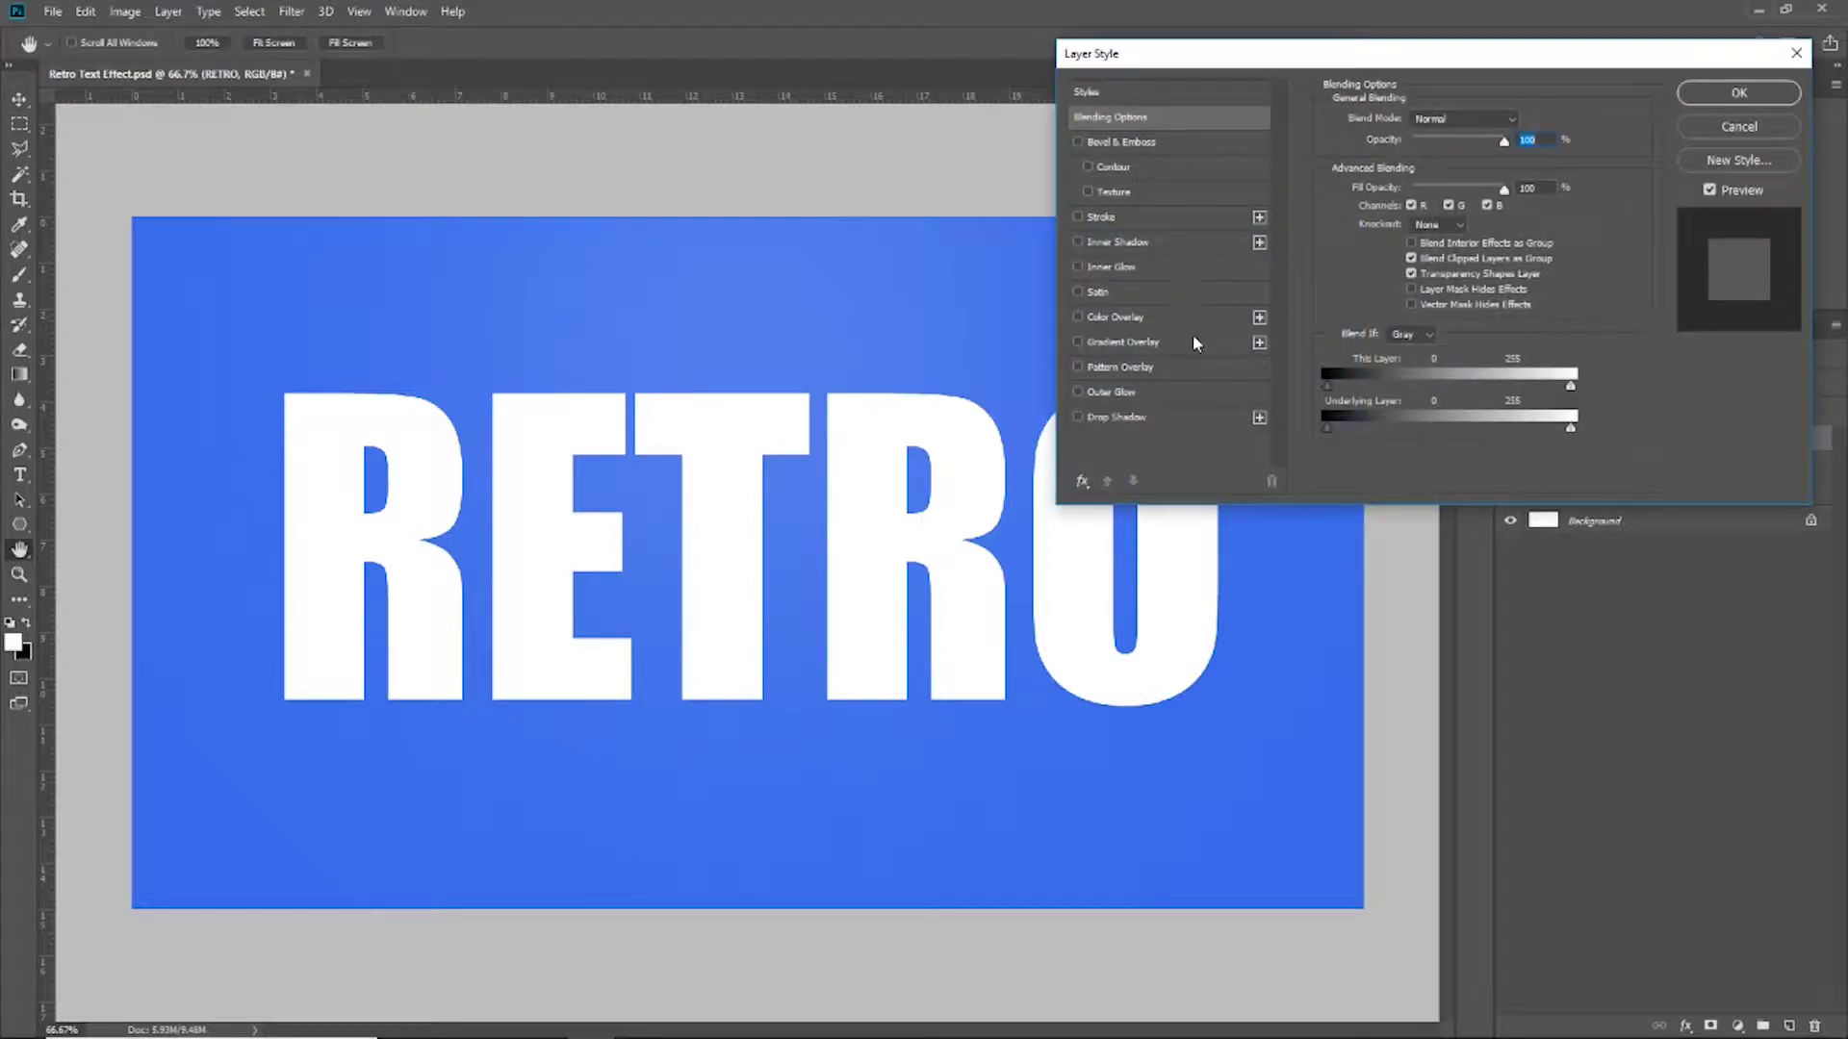
click(1191, 345)
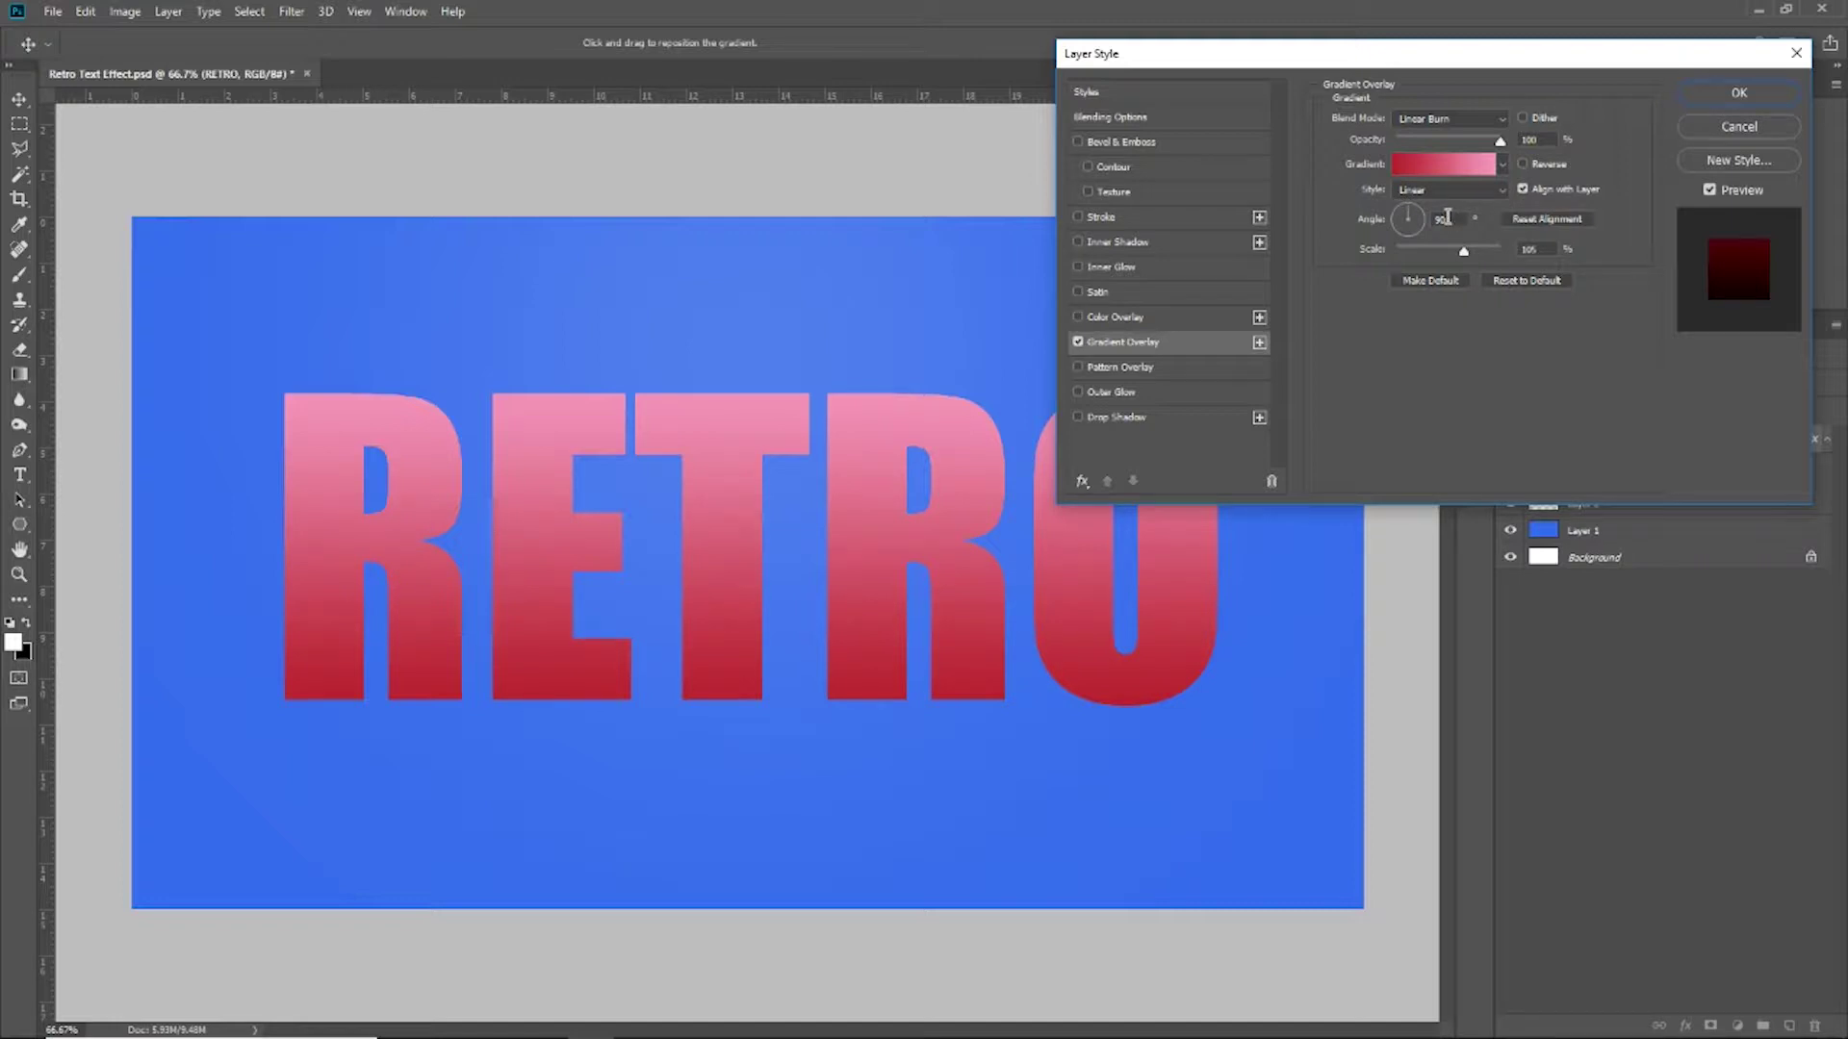
click(1427, 170)
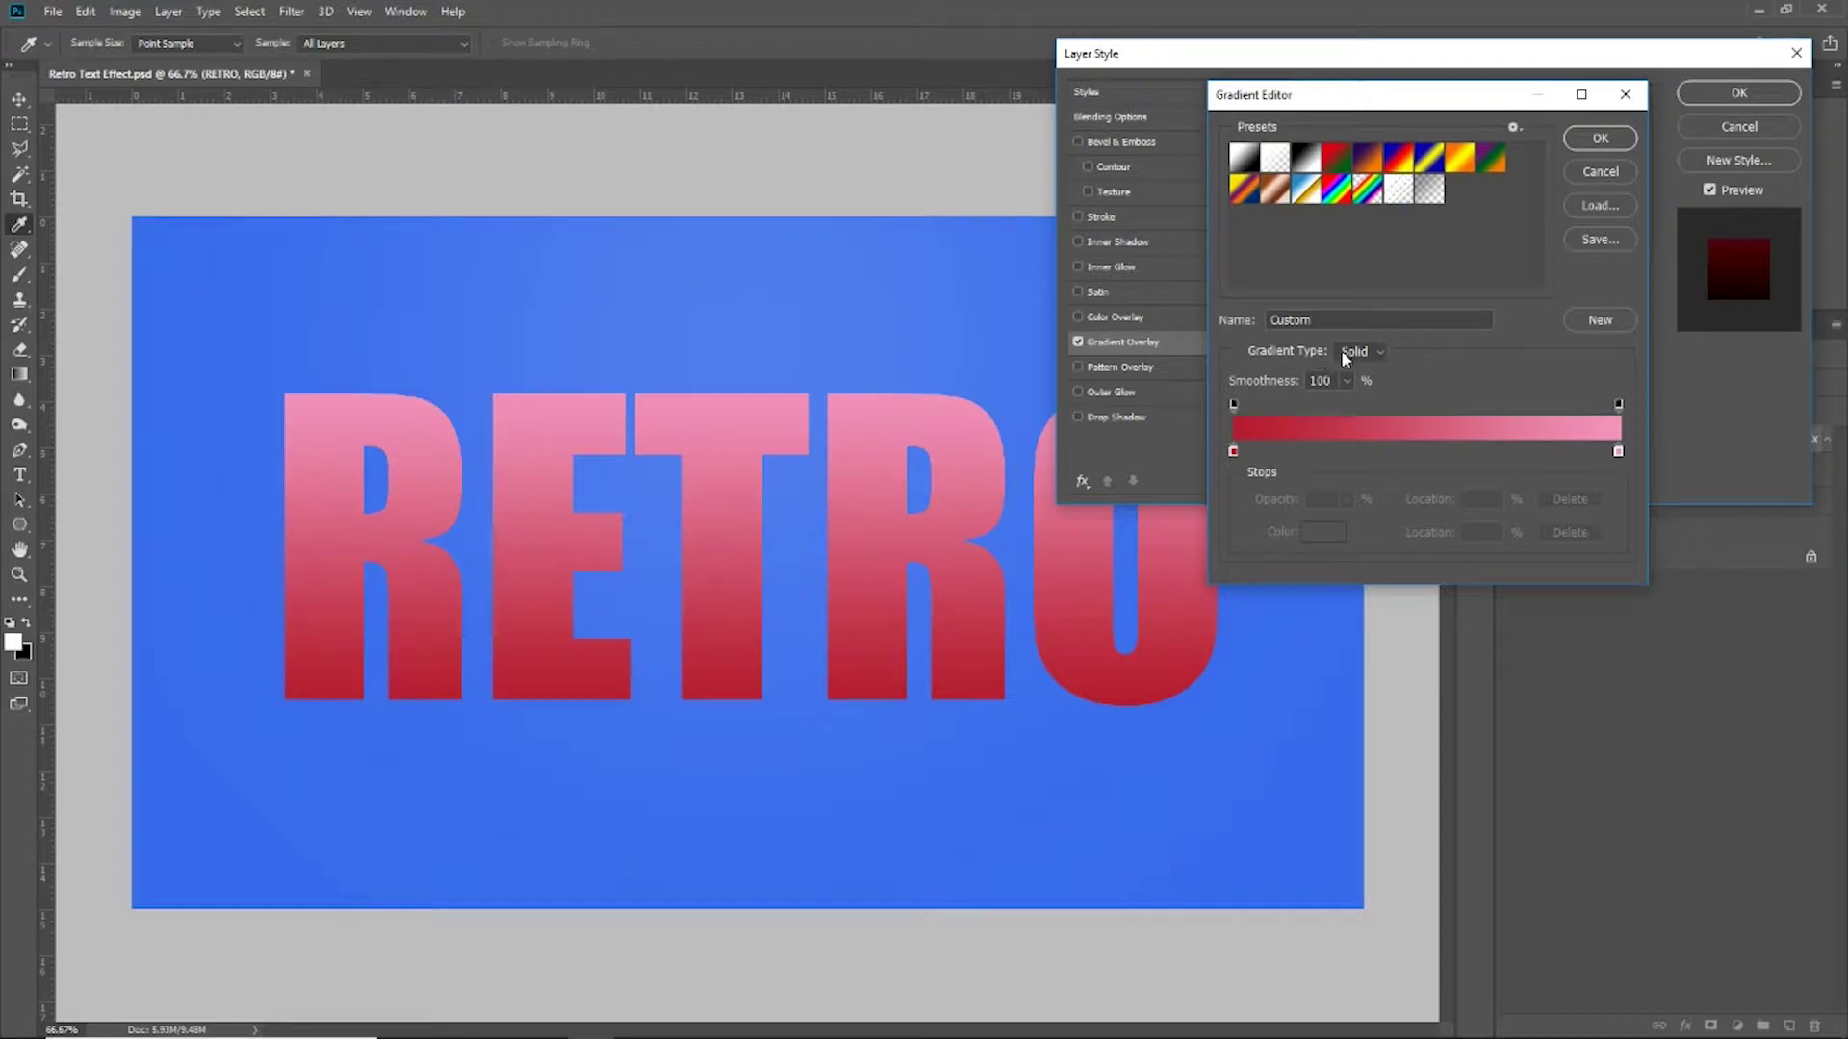
click(1233, 452)
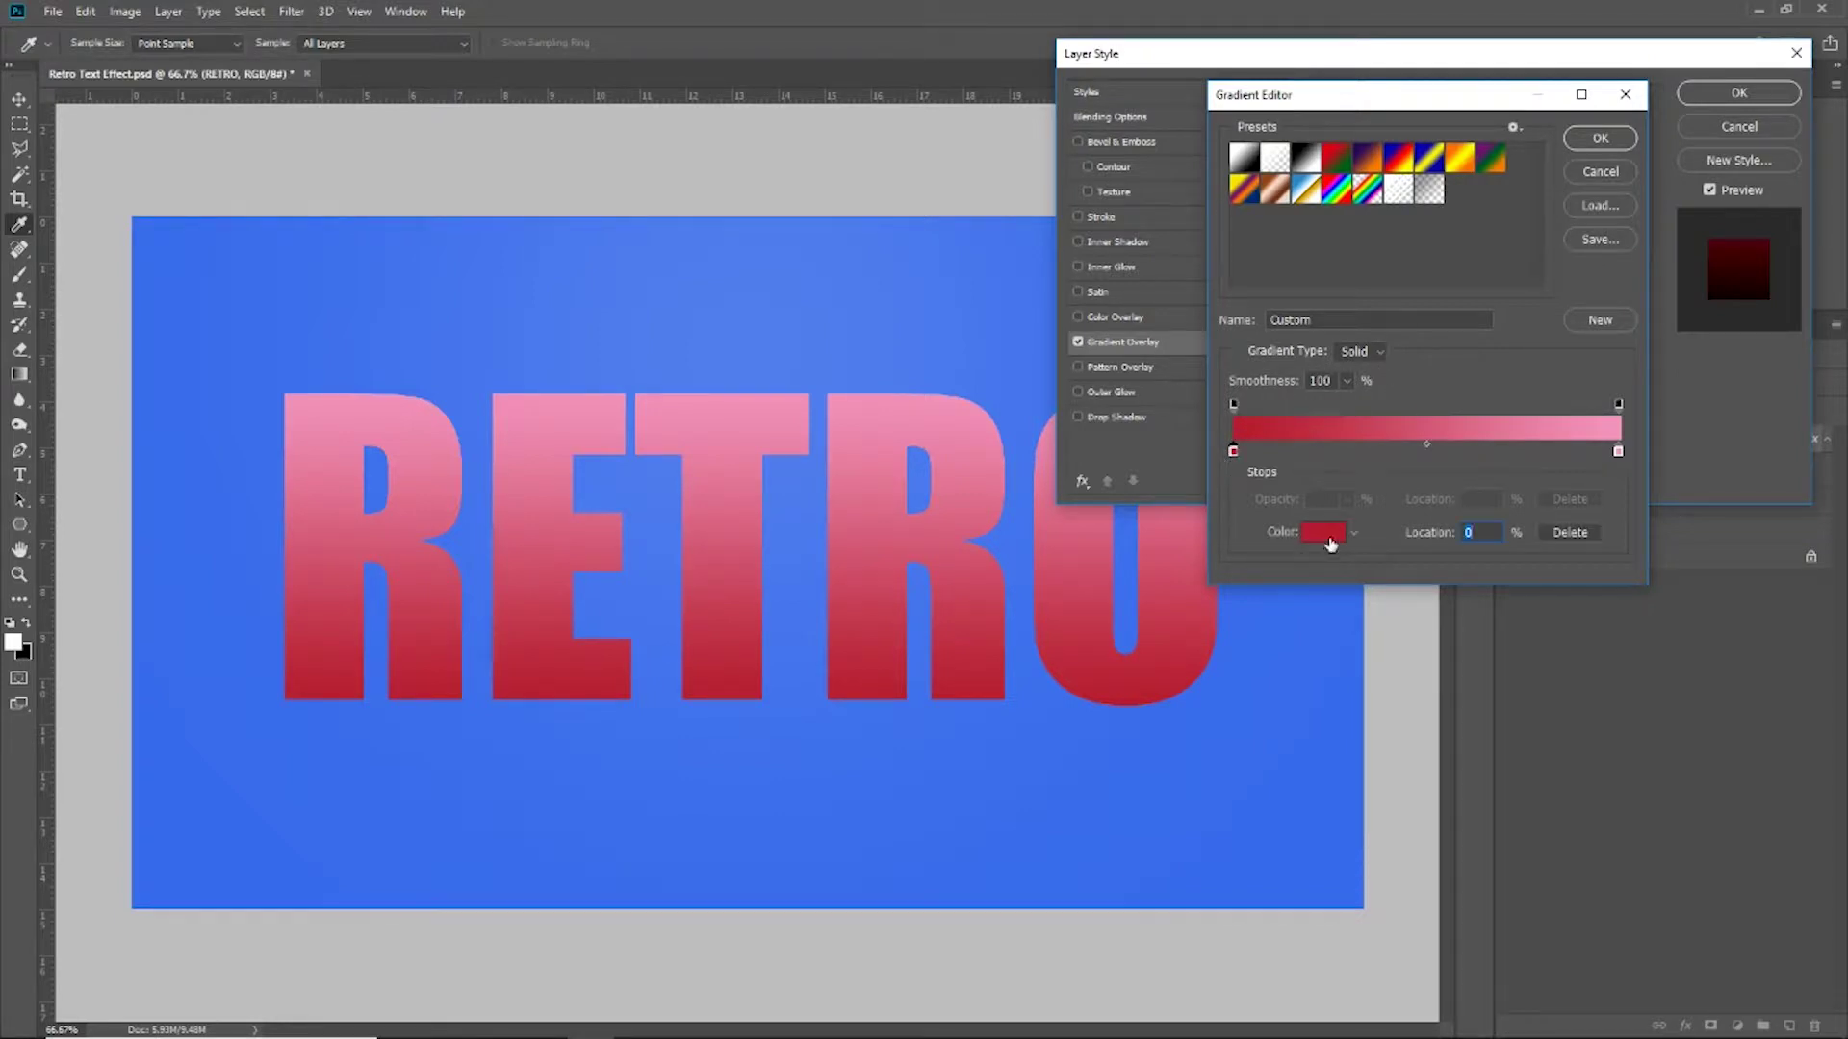
click(1328, 534)
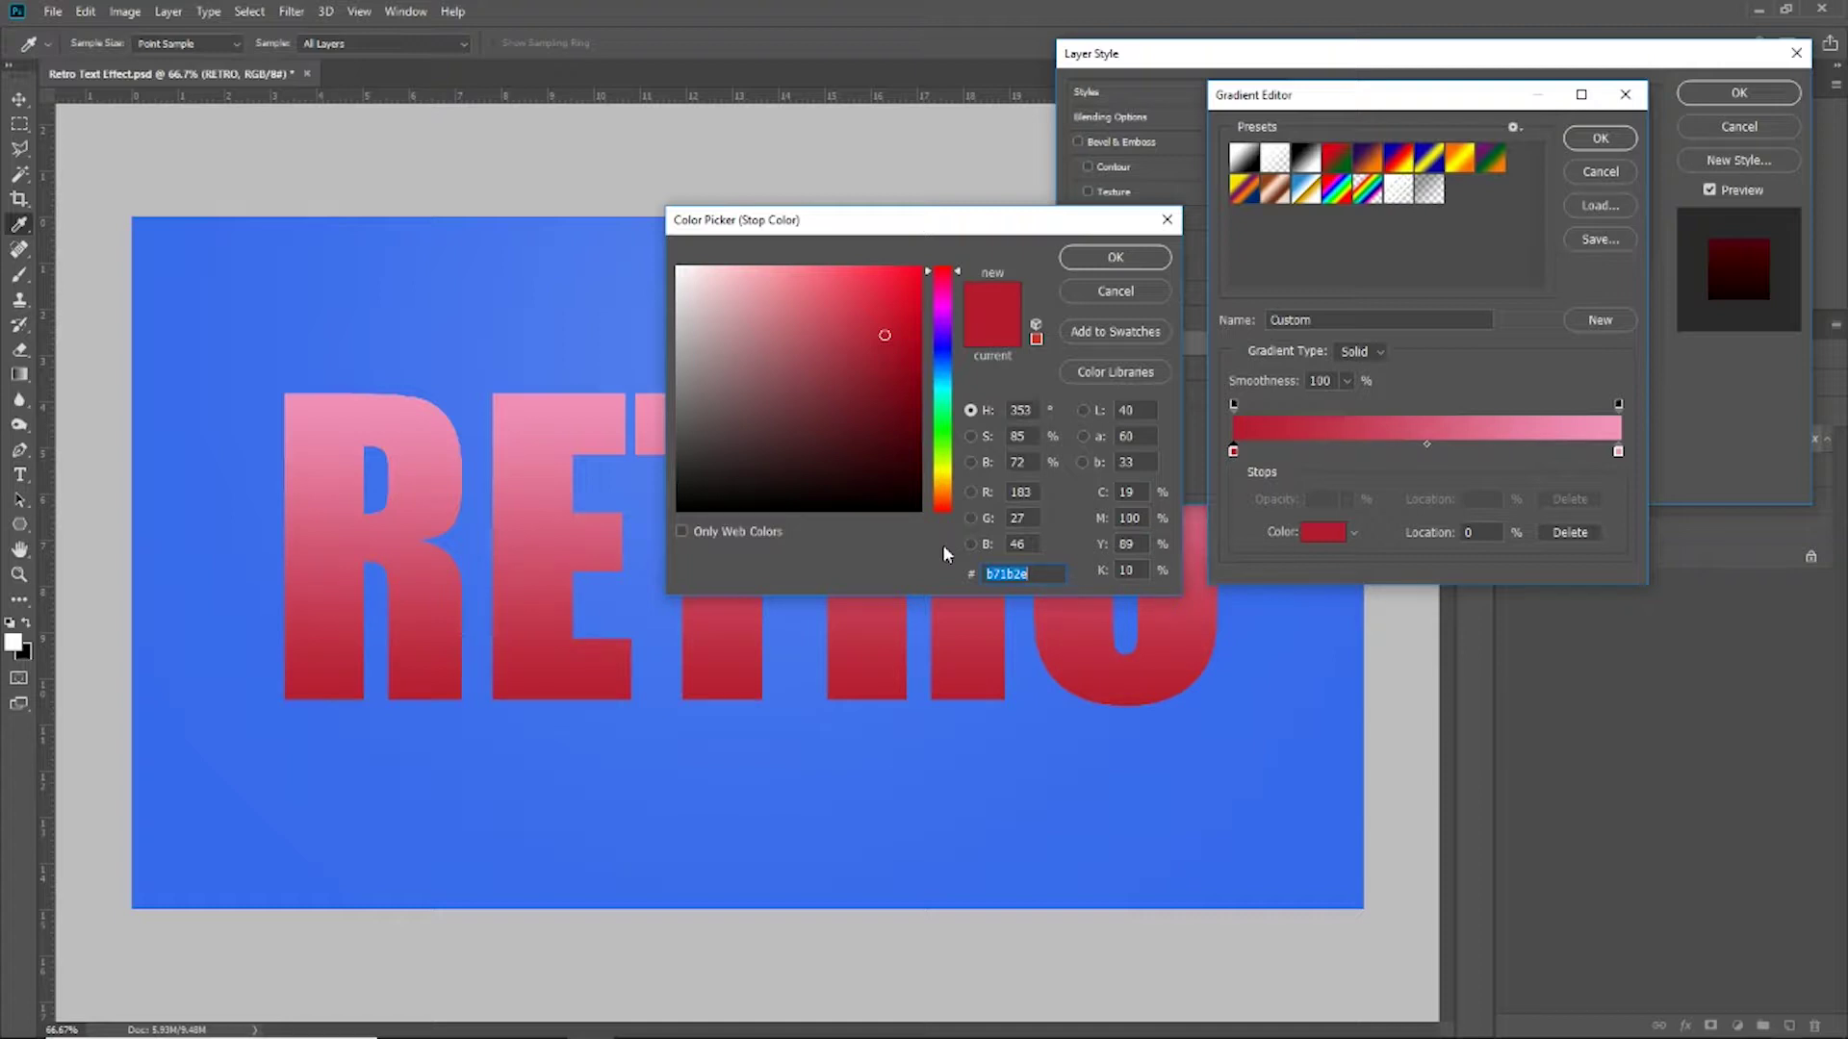
click(1115, 257)
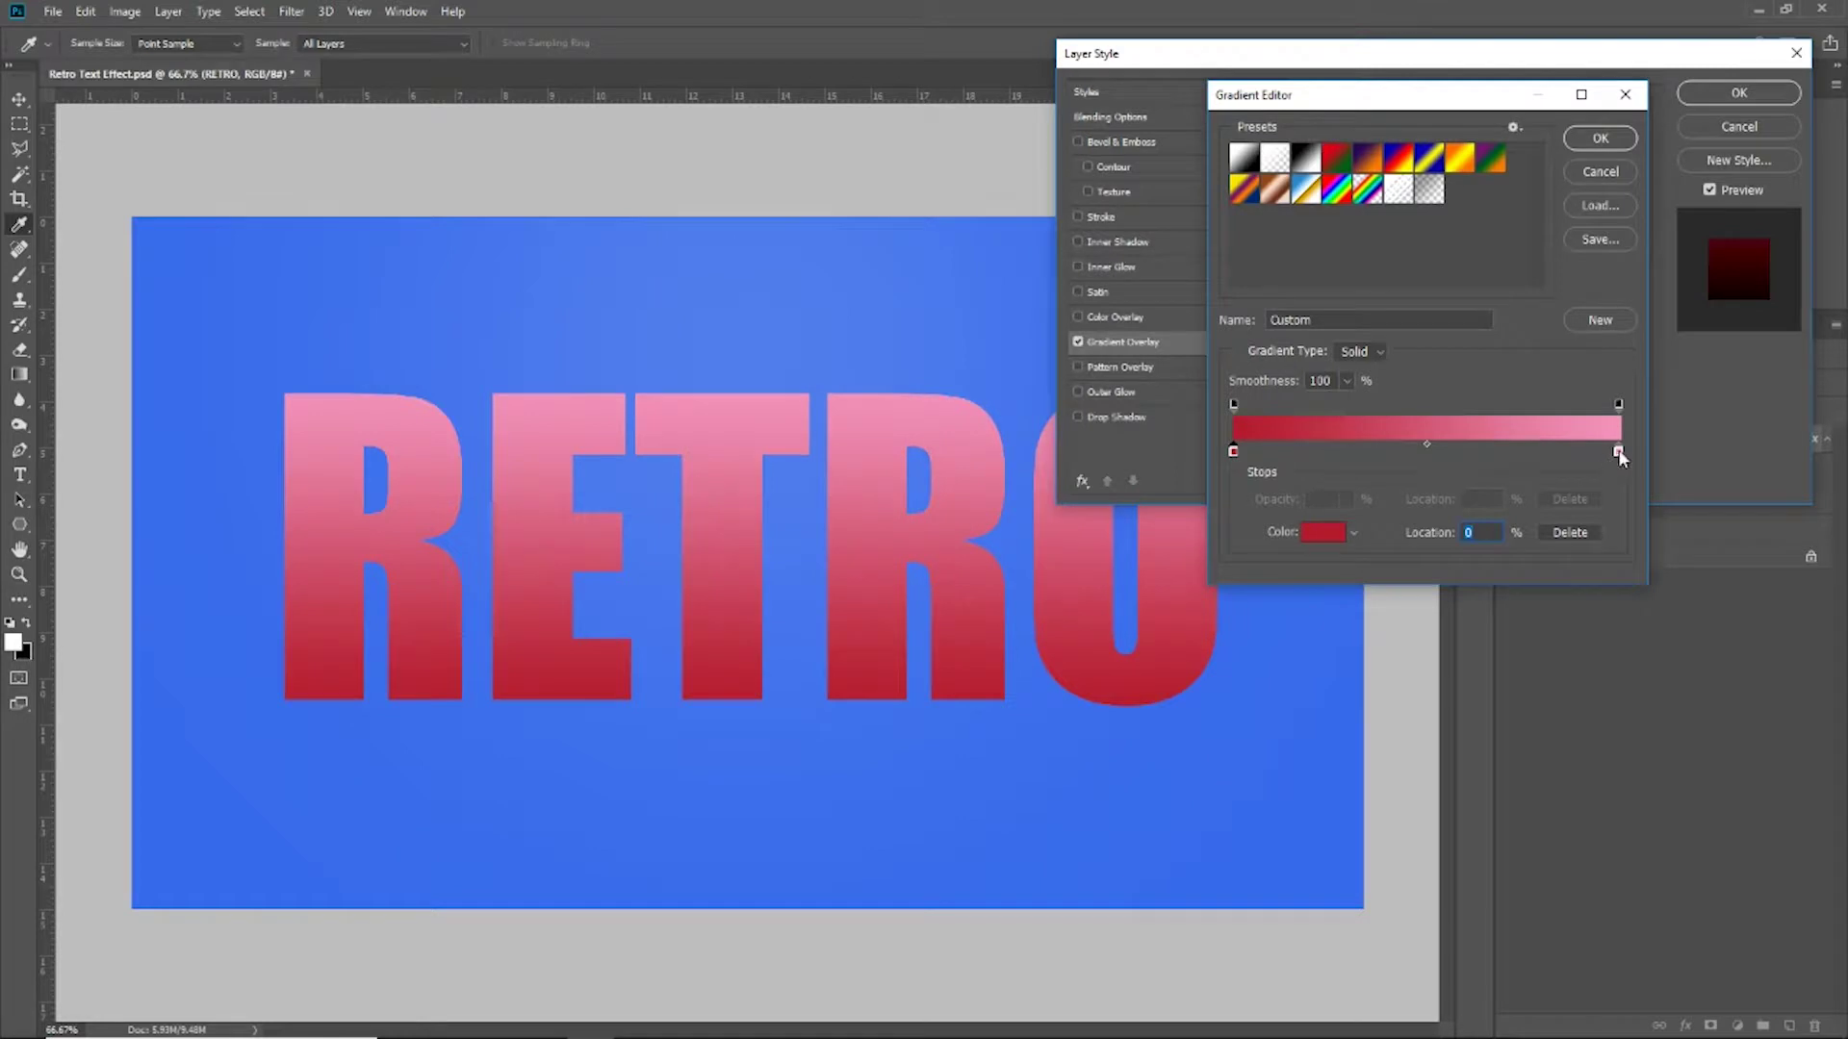
Set the overlay gradient's end color stop to f495be and apply the layer style
click(1618, 451)
click(1323, 532)
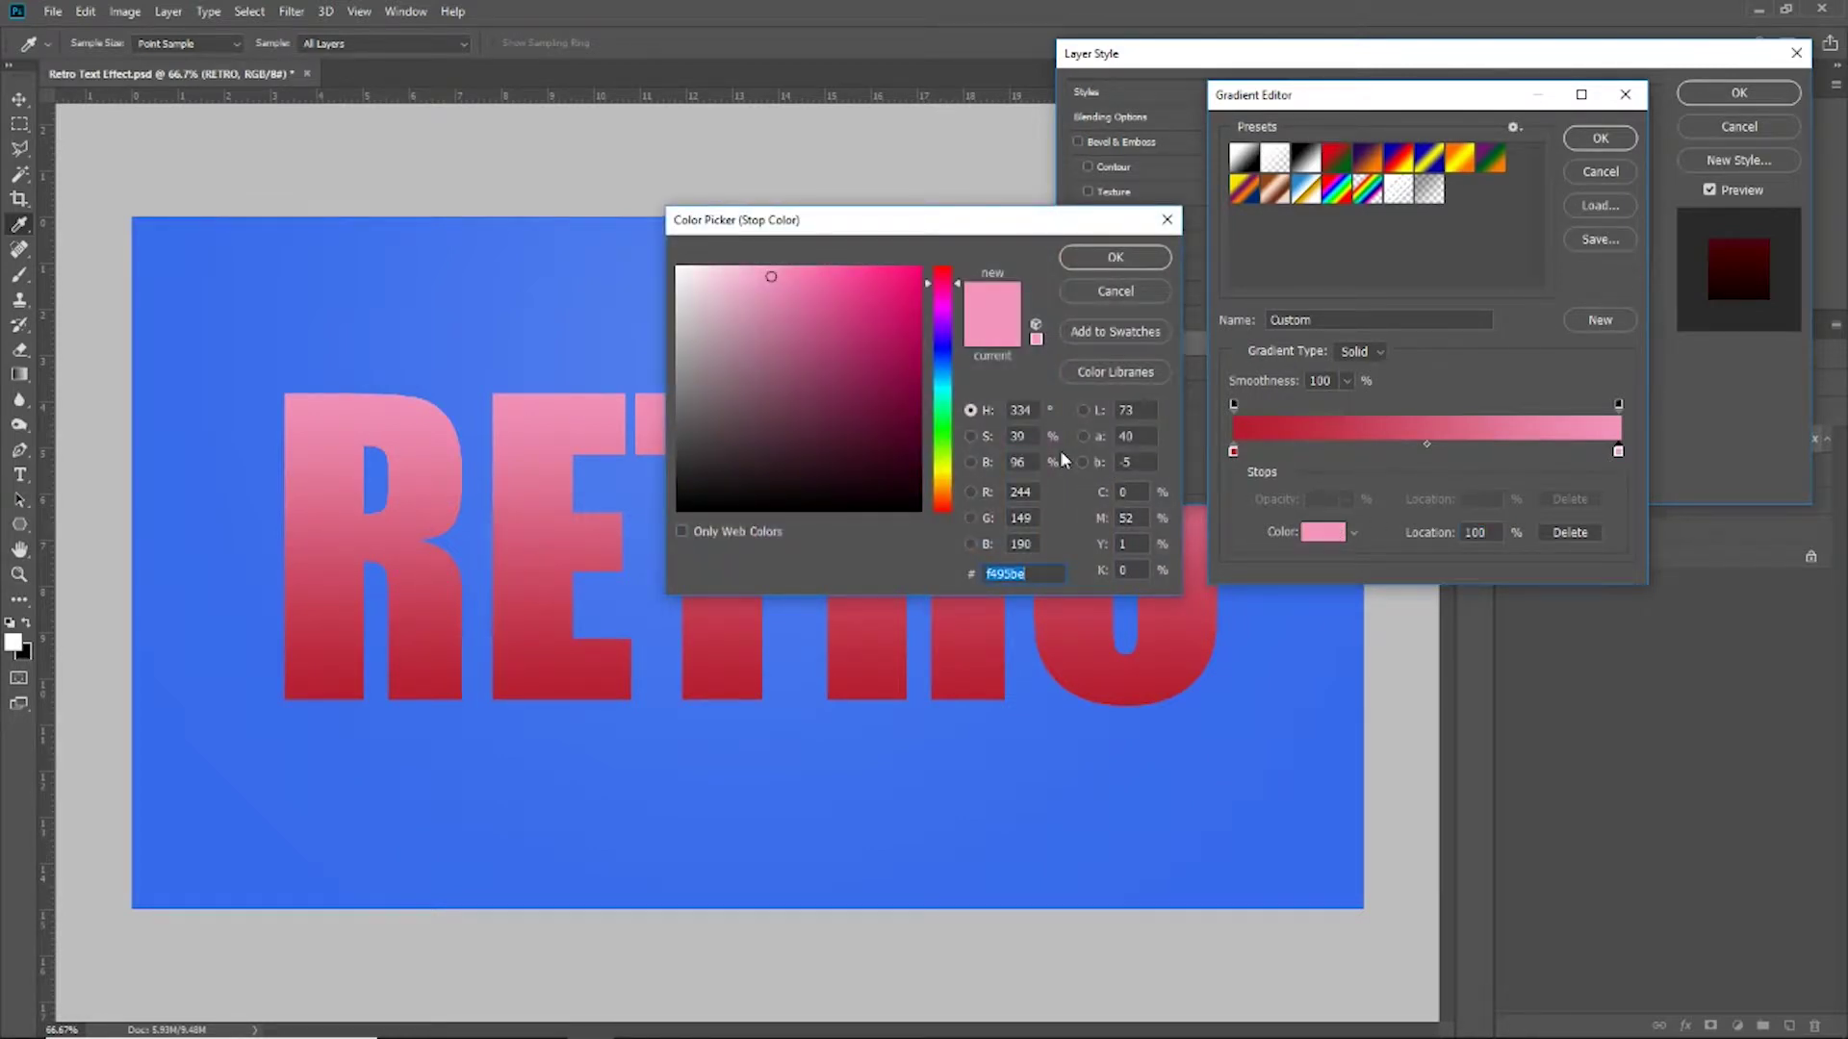
click(1115, 257)
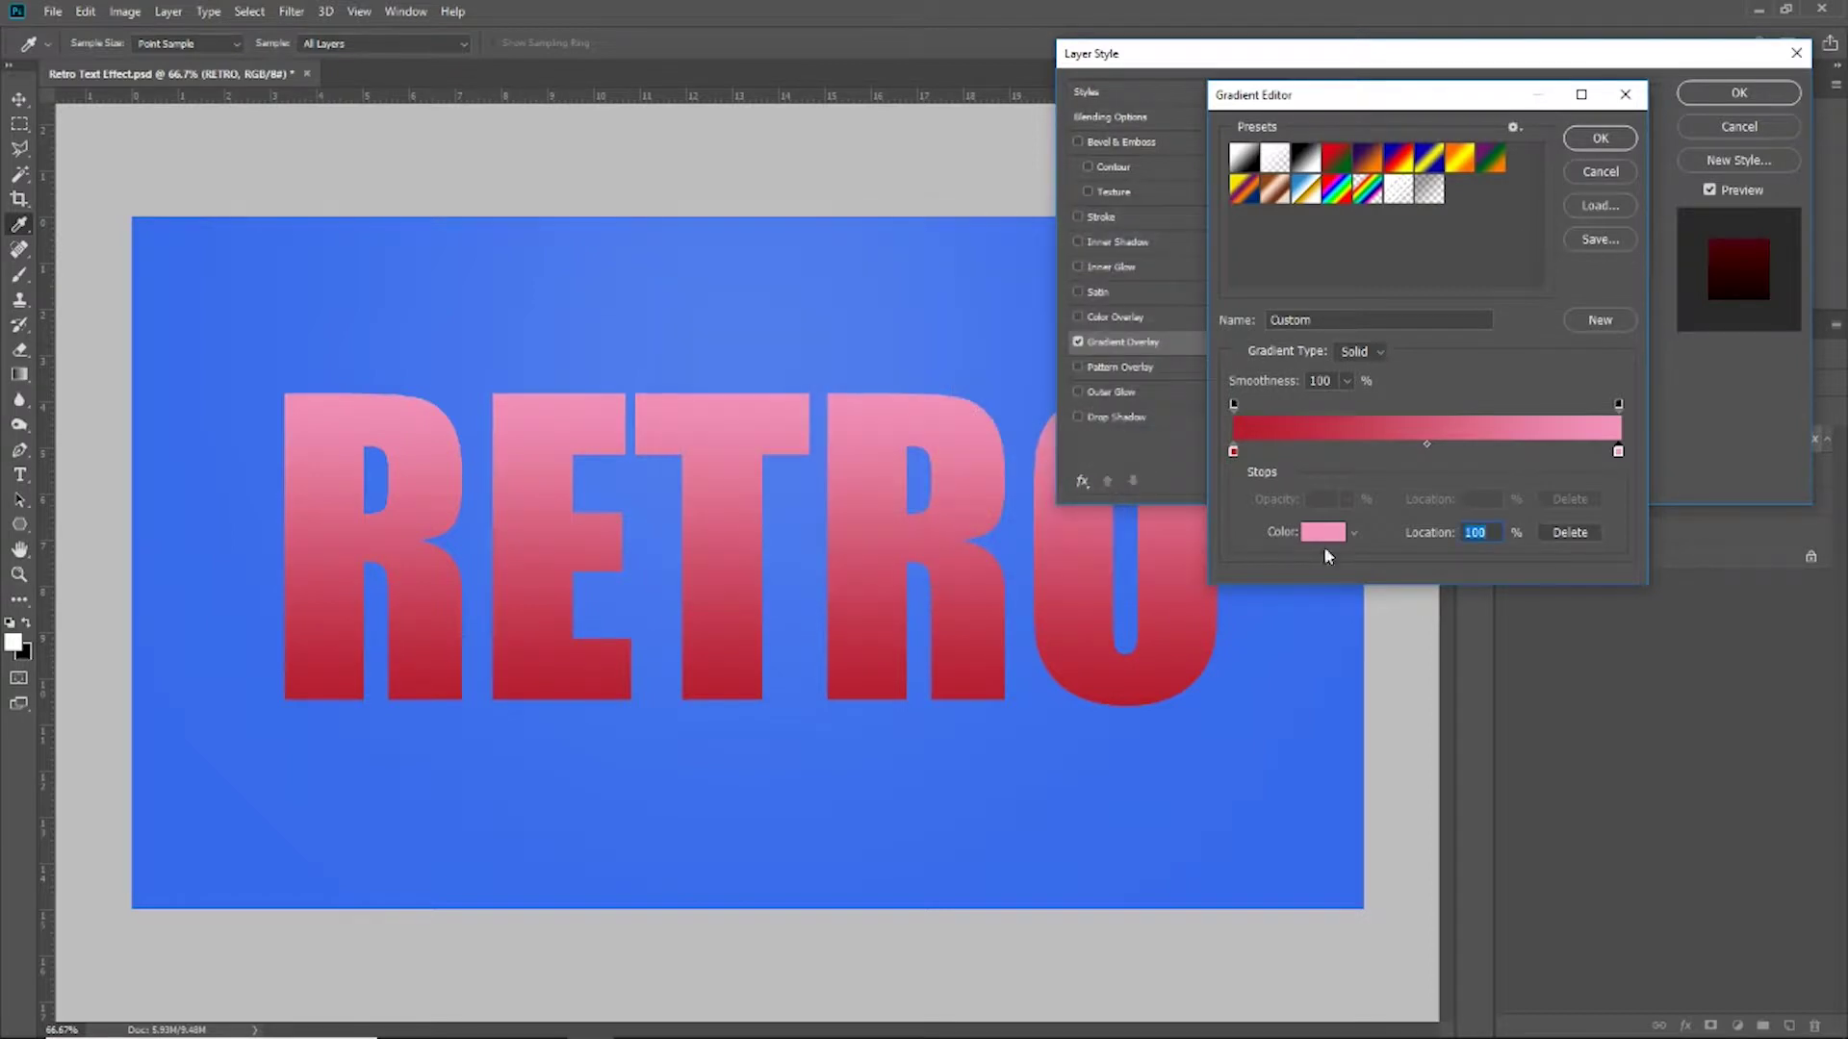
click(1598, 140)
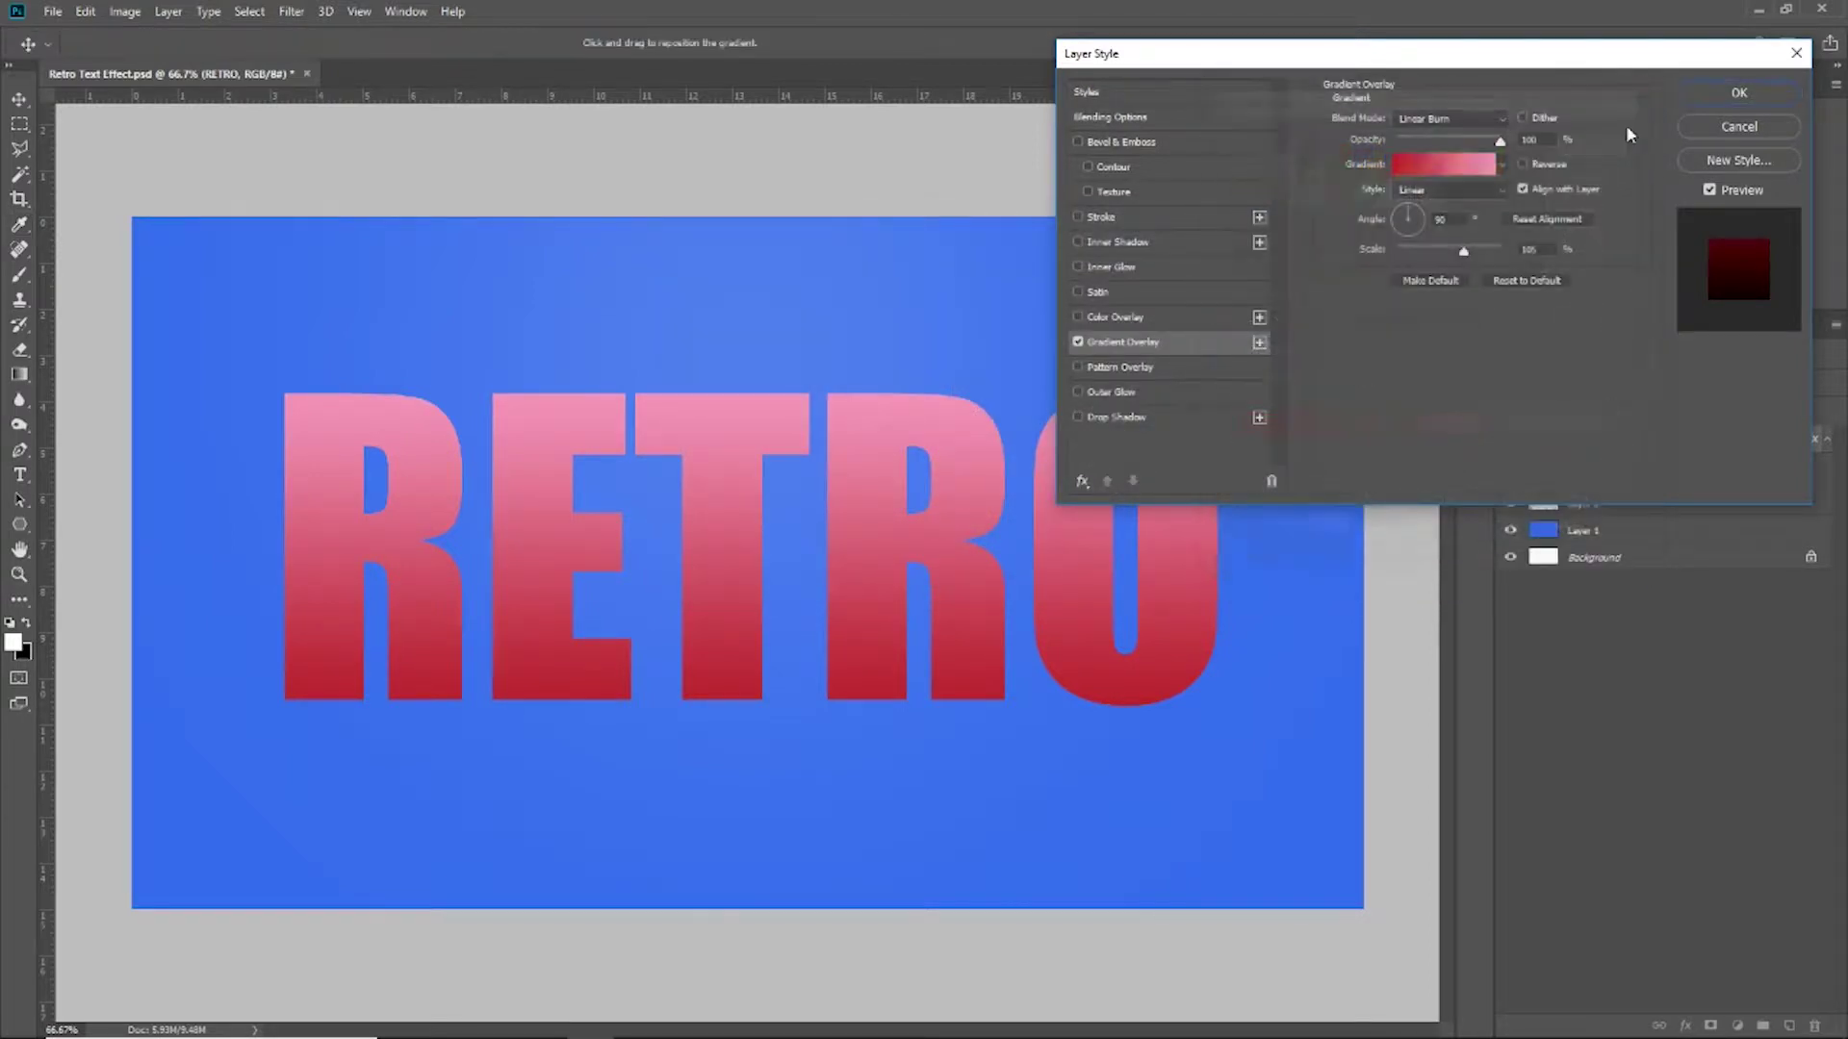
click(1739, 93)
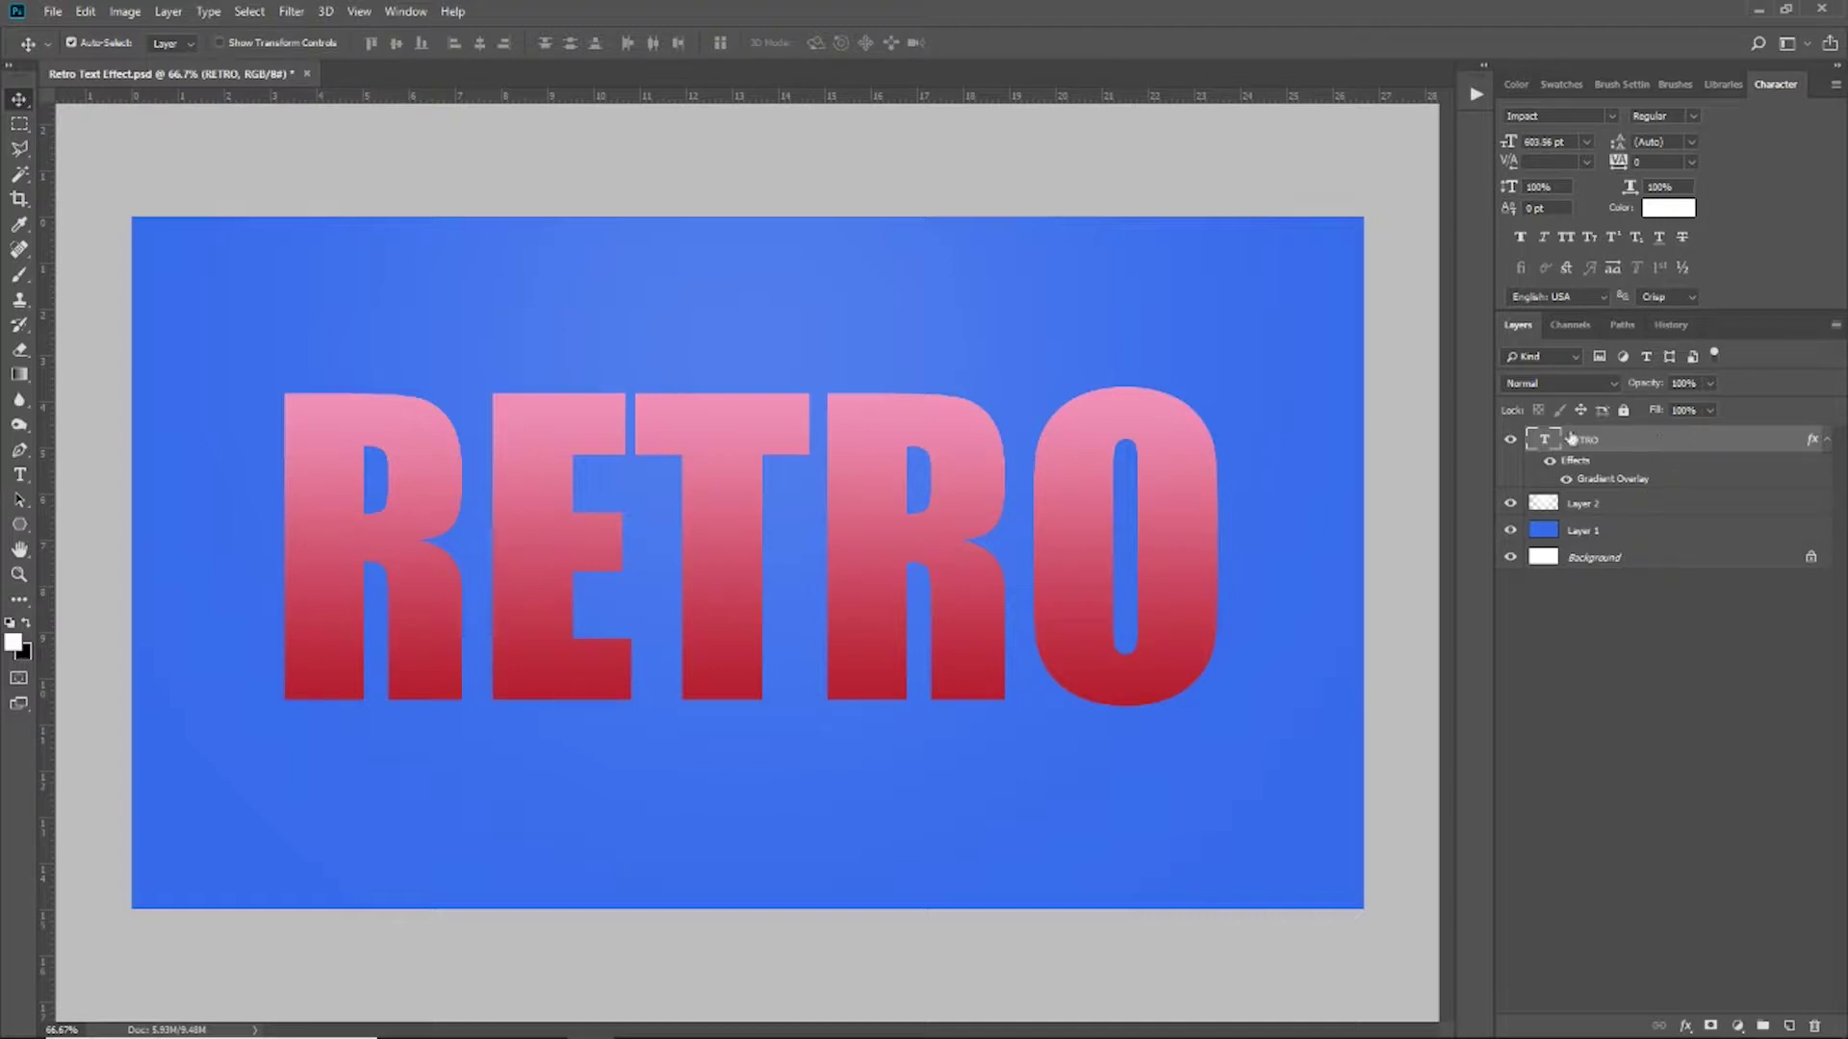
Convert the RETRO text layer to a smart object and add a 7 px inside stroke in color fdd6d6
right_click(1697, 440)
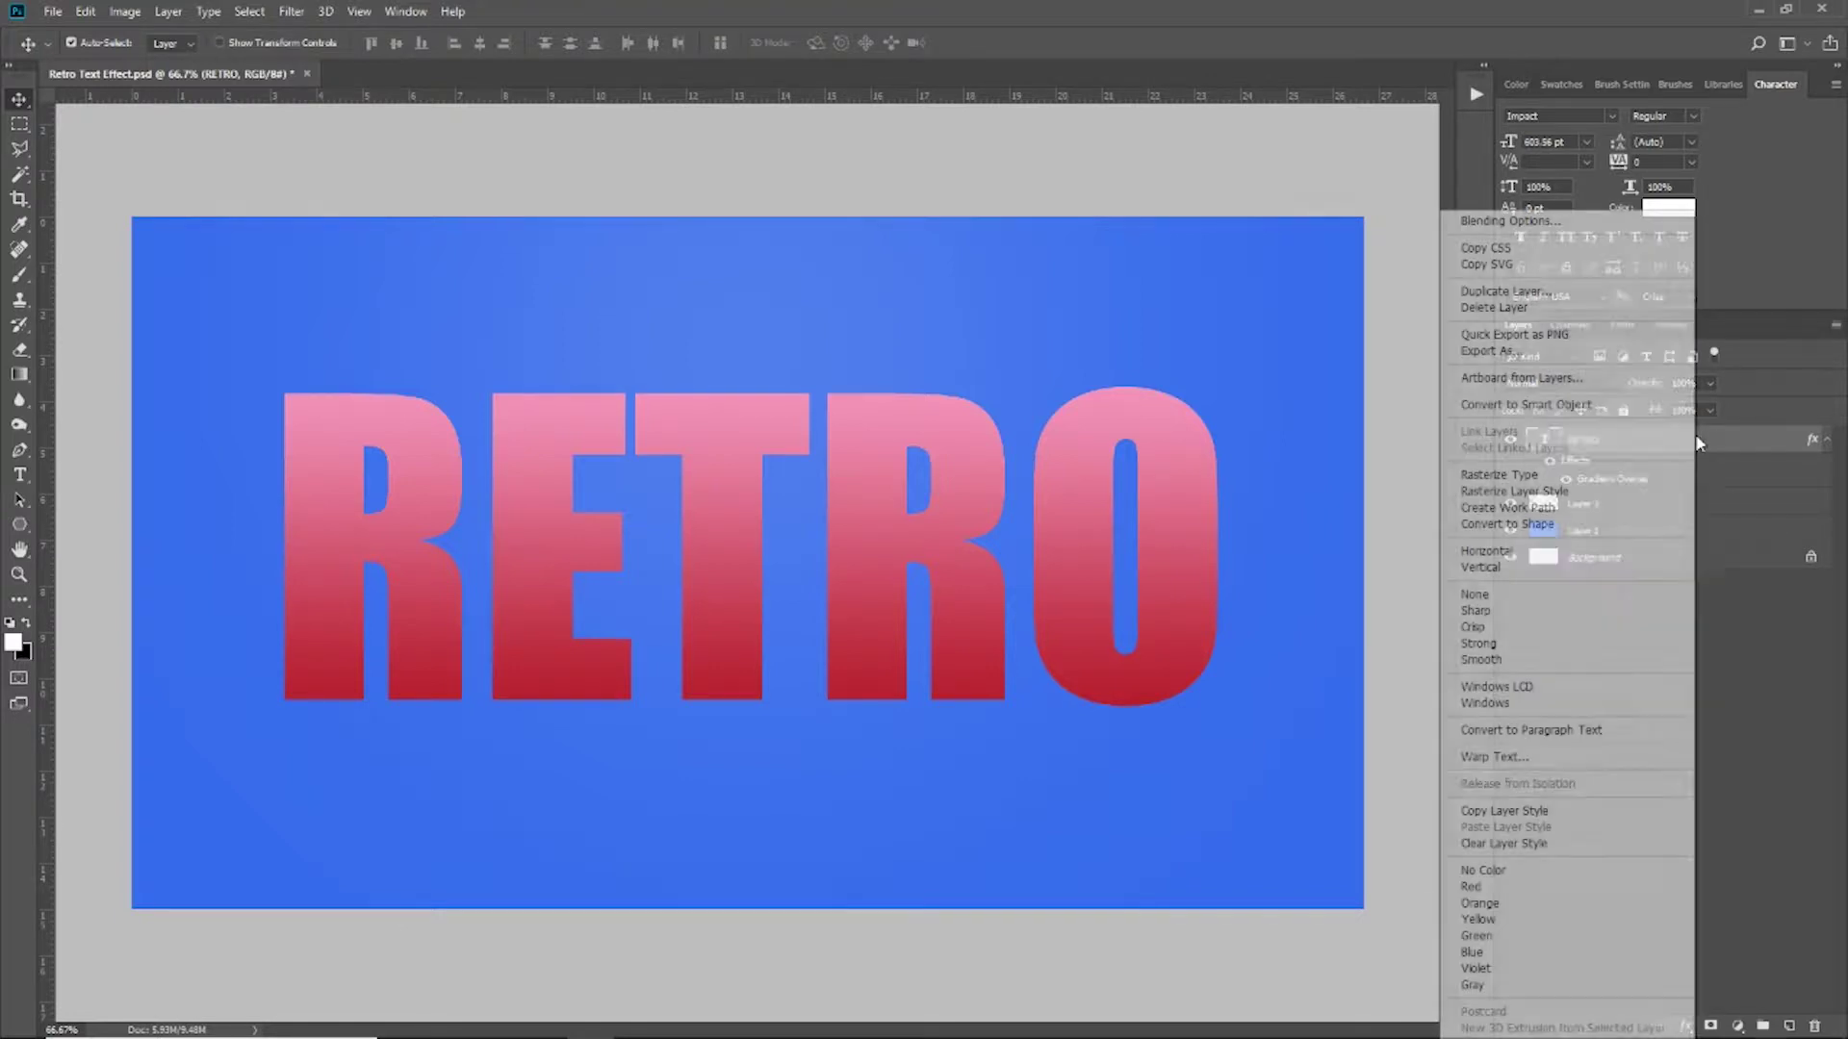
click(1566, 404)
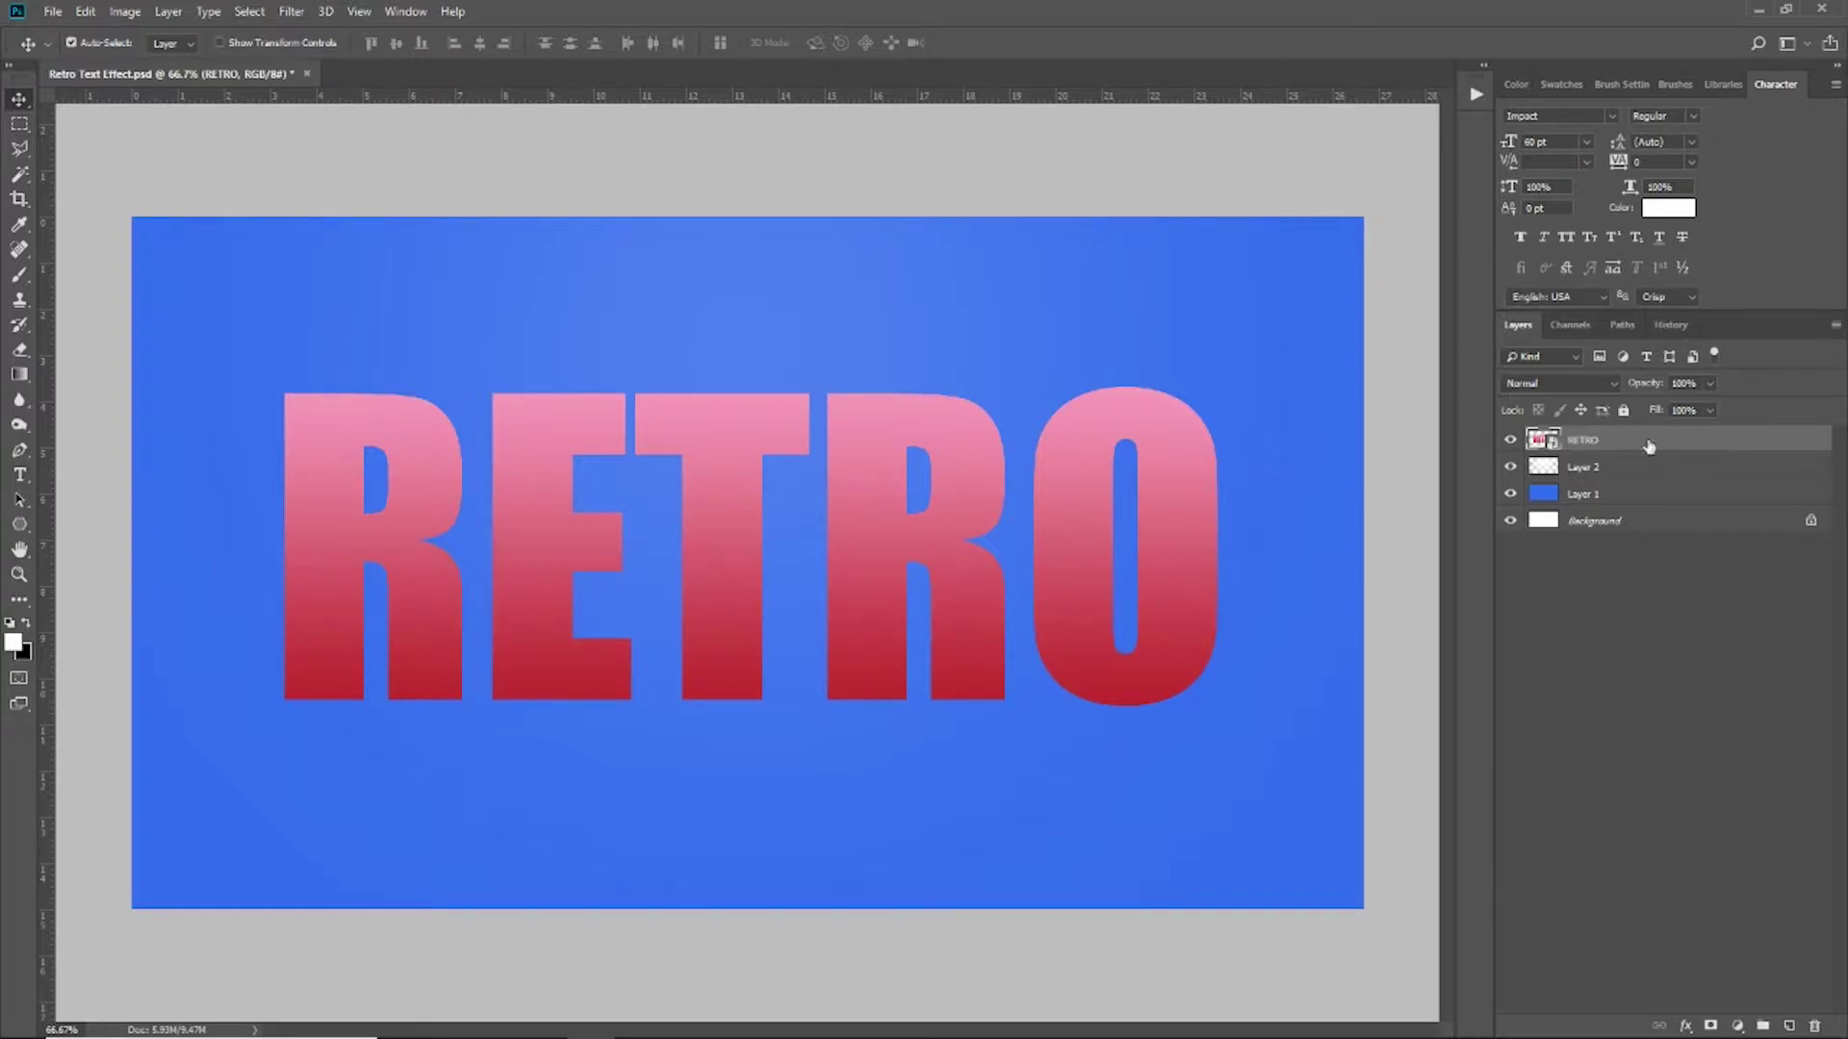
double_click(1758, 445)
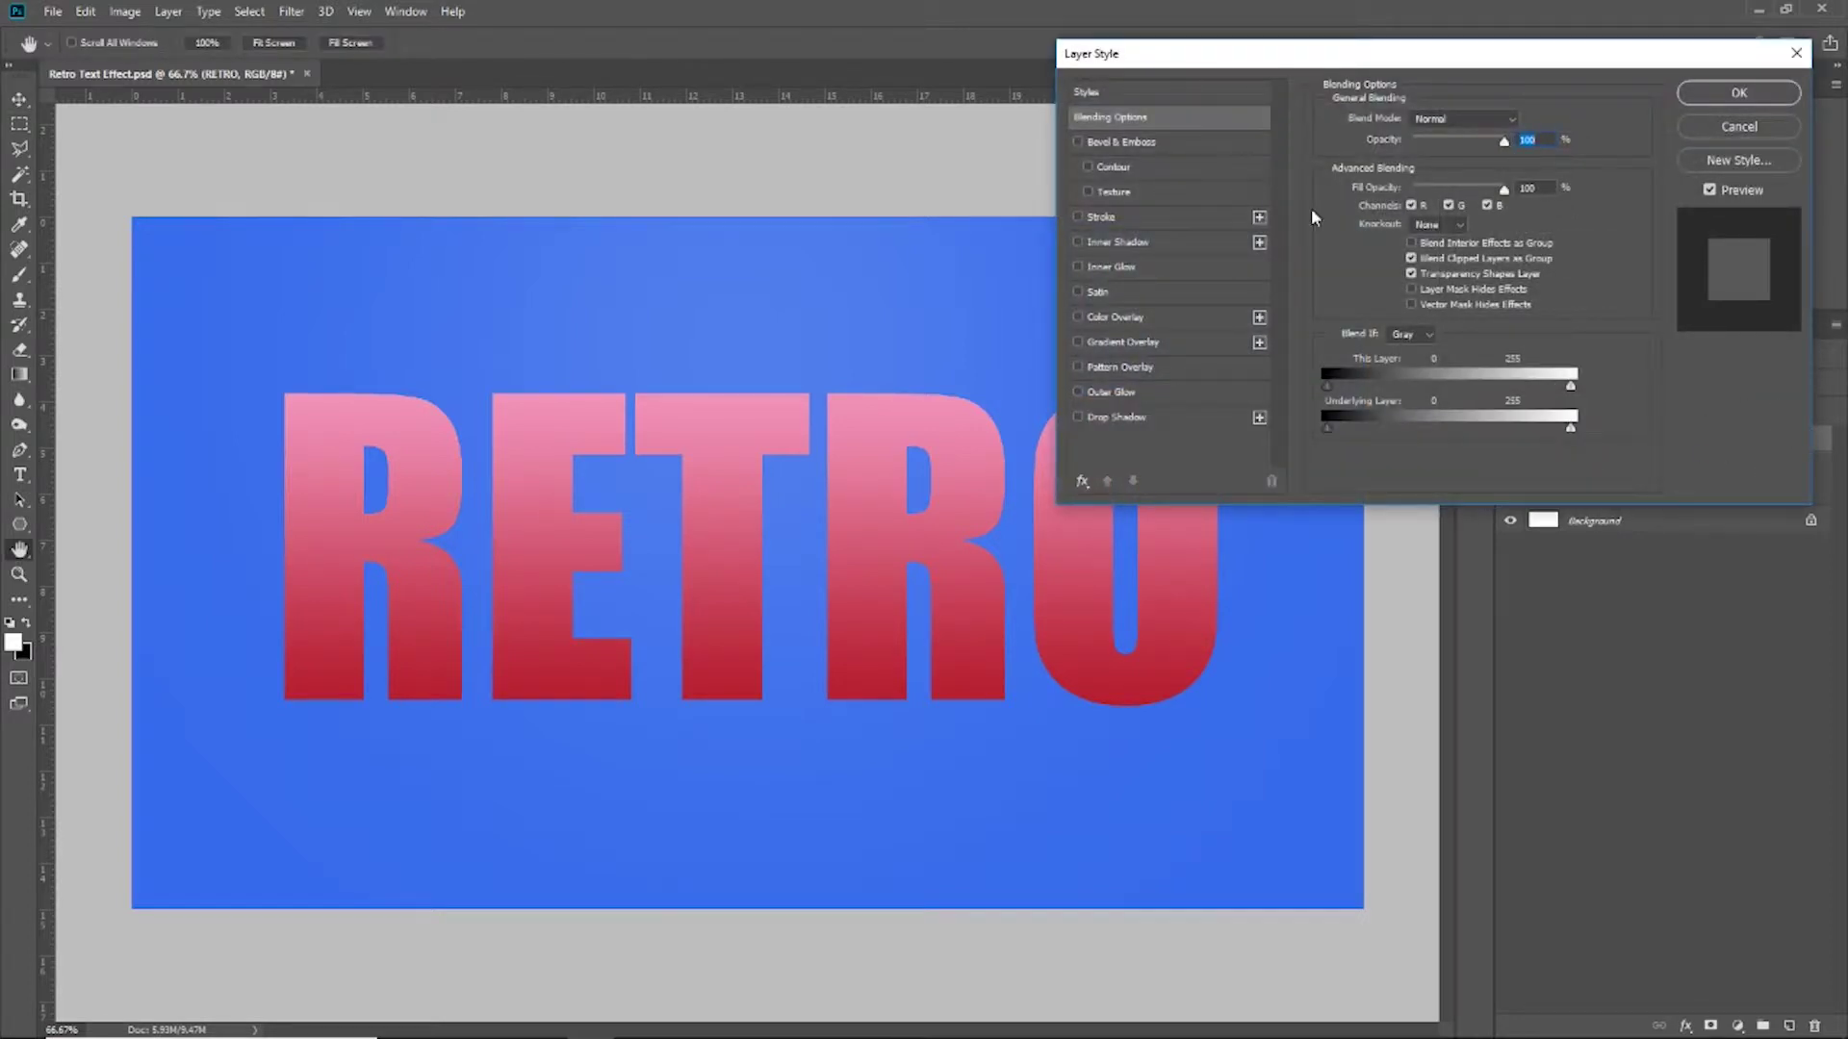
mouse_move(1222, 65)
mouse_down()
mouse_move(1136, 72)
mouse_move(1201, 64)
mouse_up()
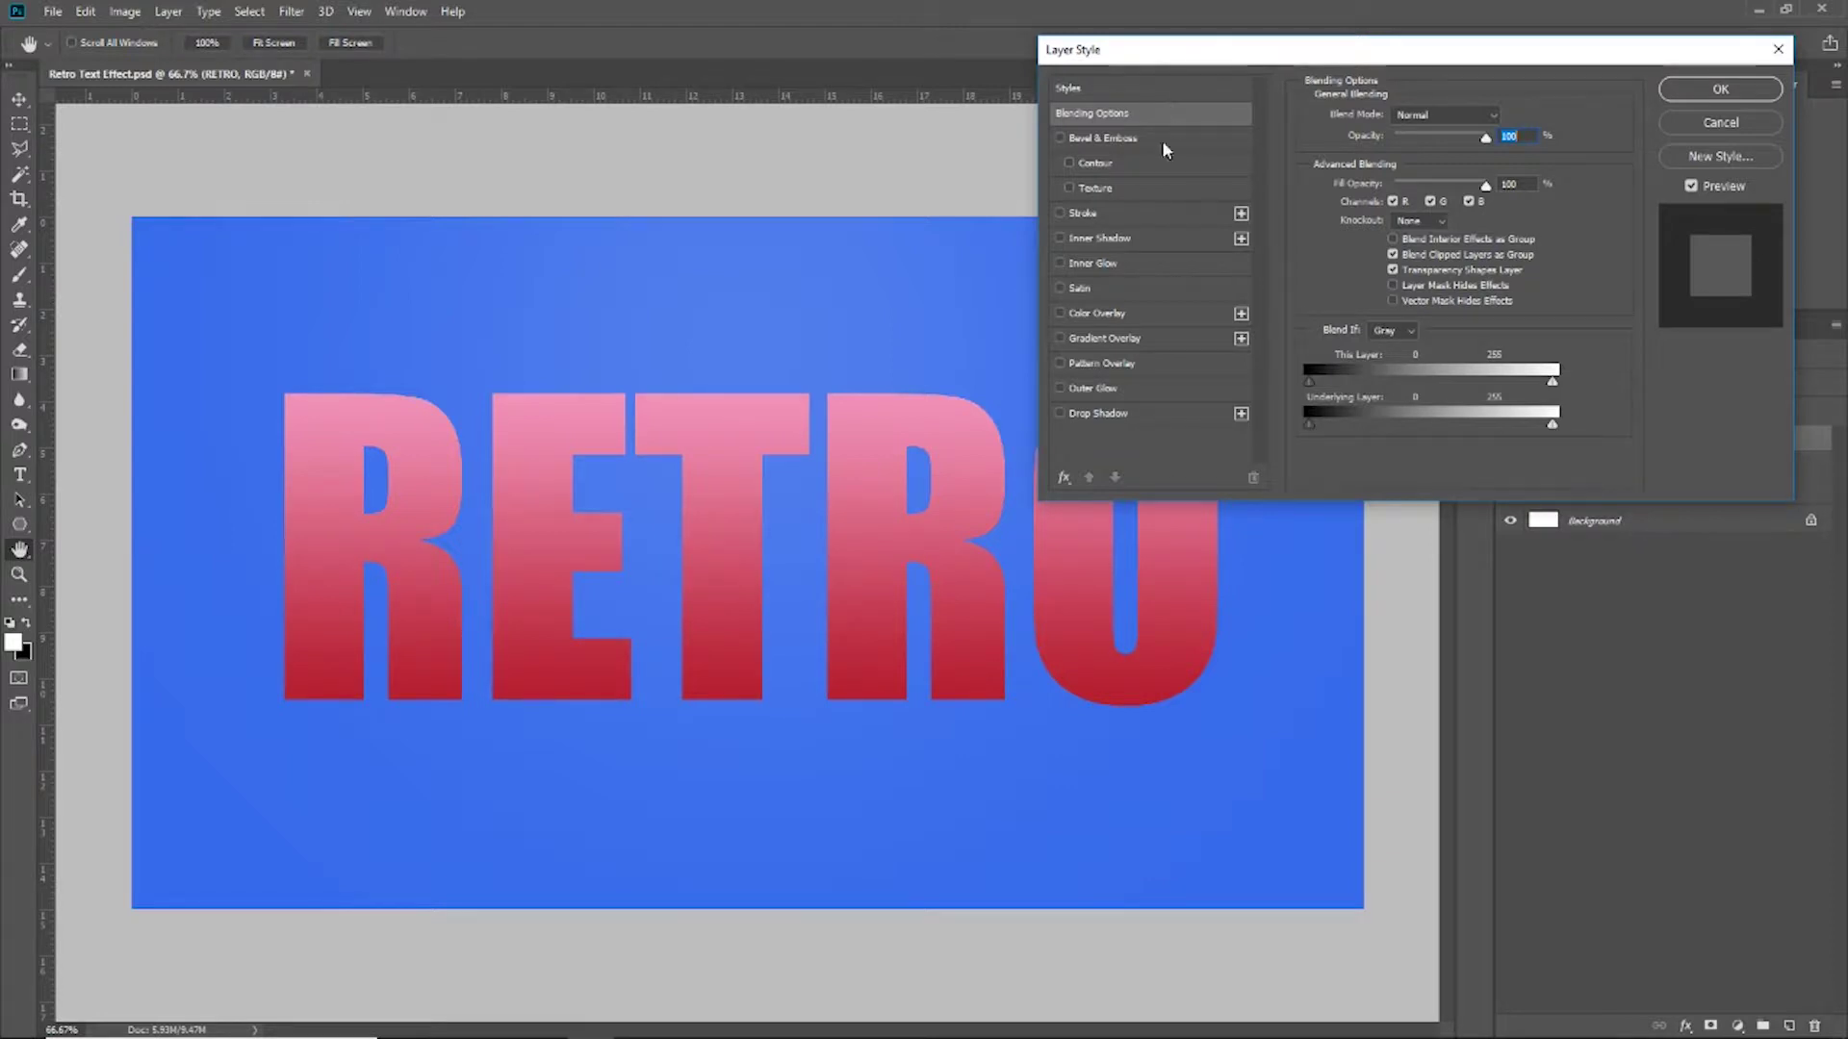
click(1181, 211)
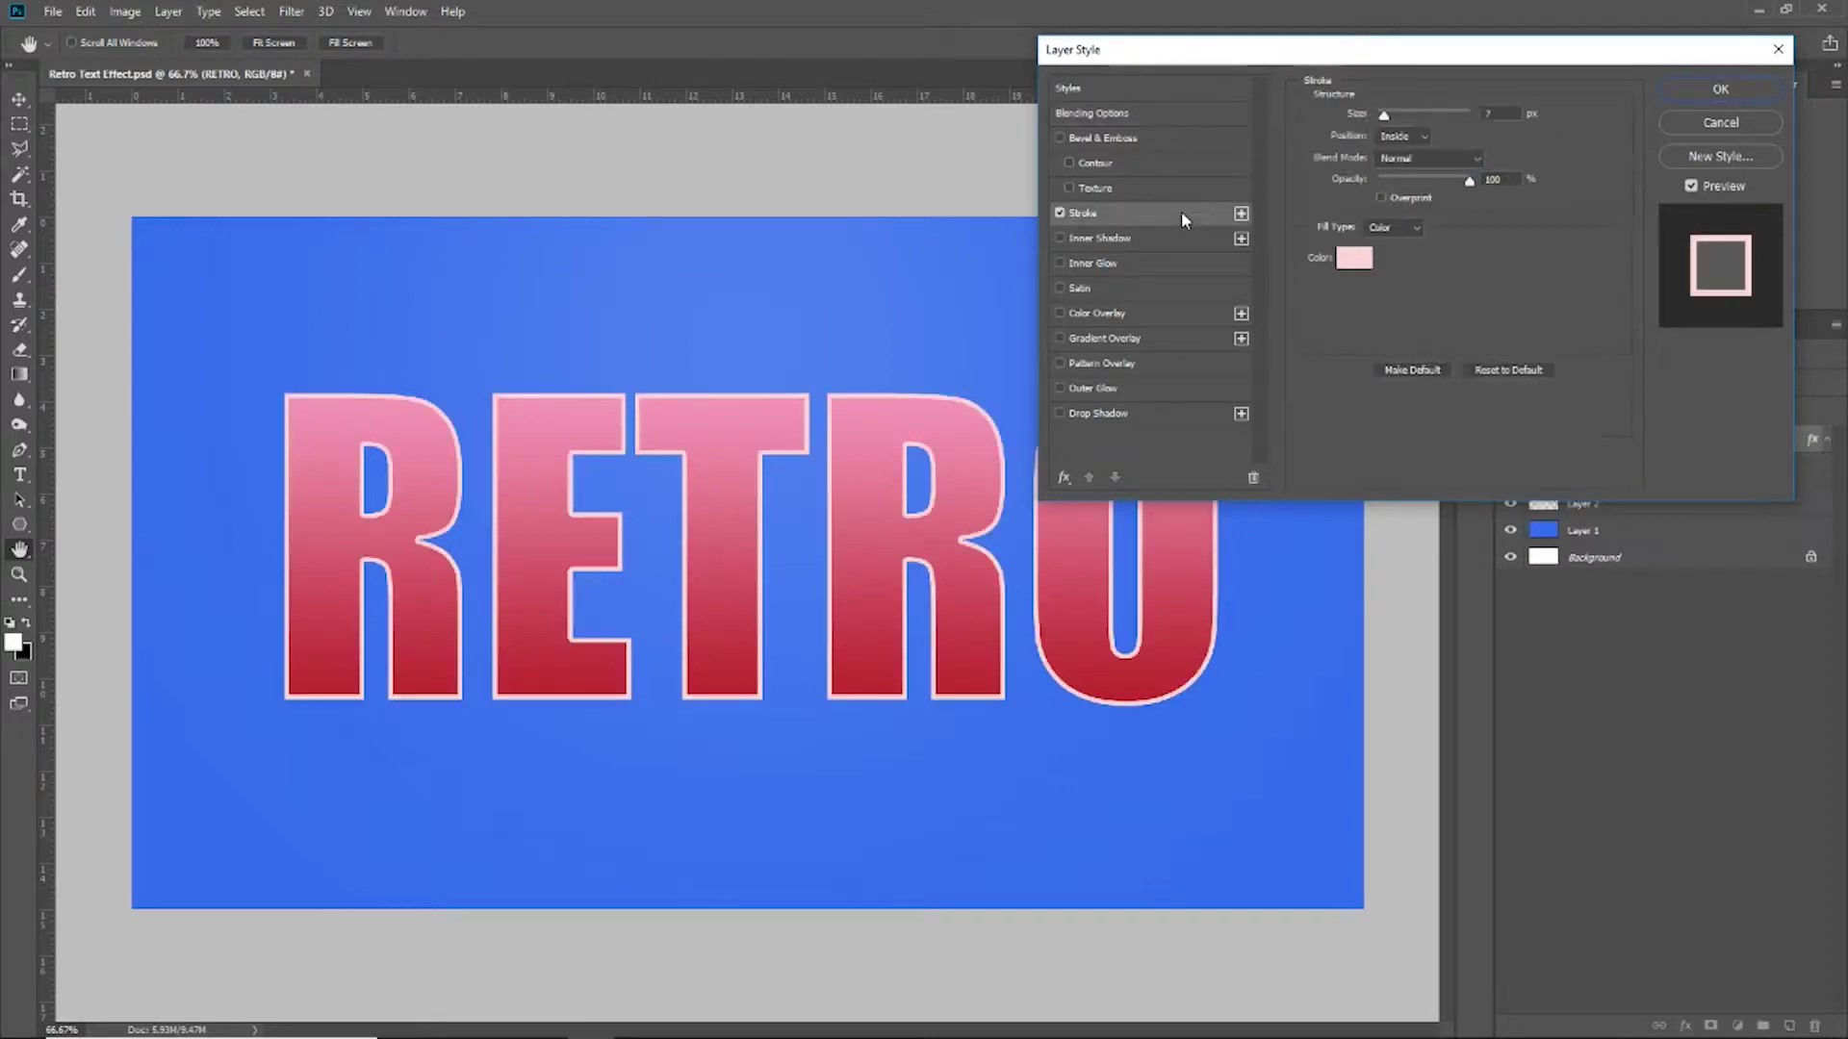
click(1355, 258)
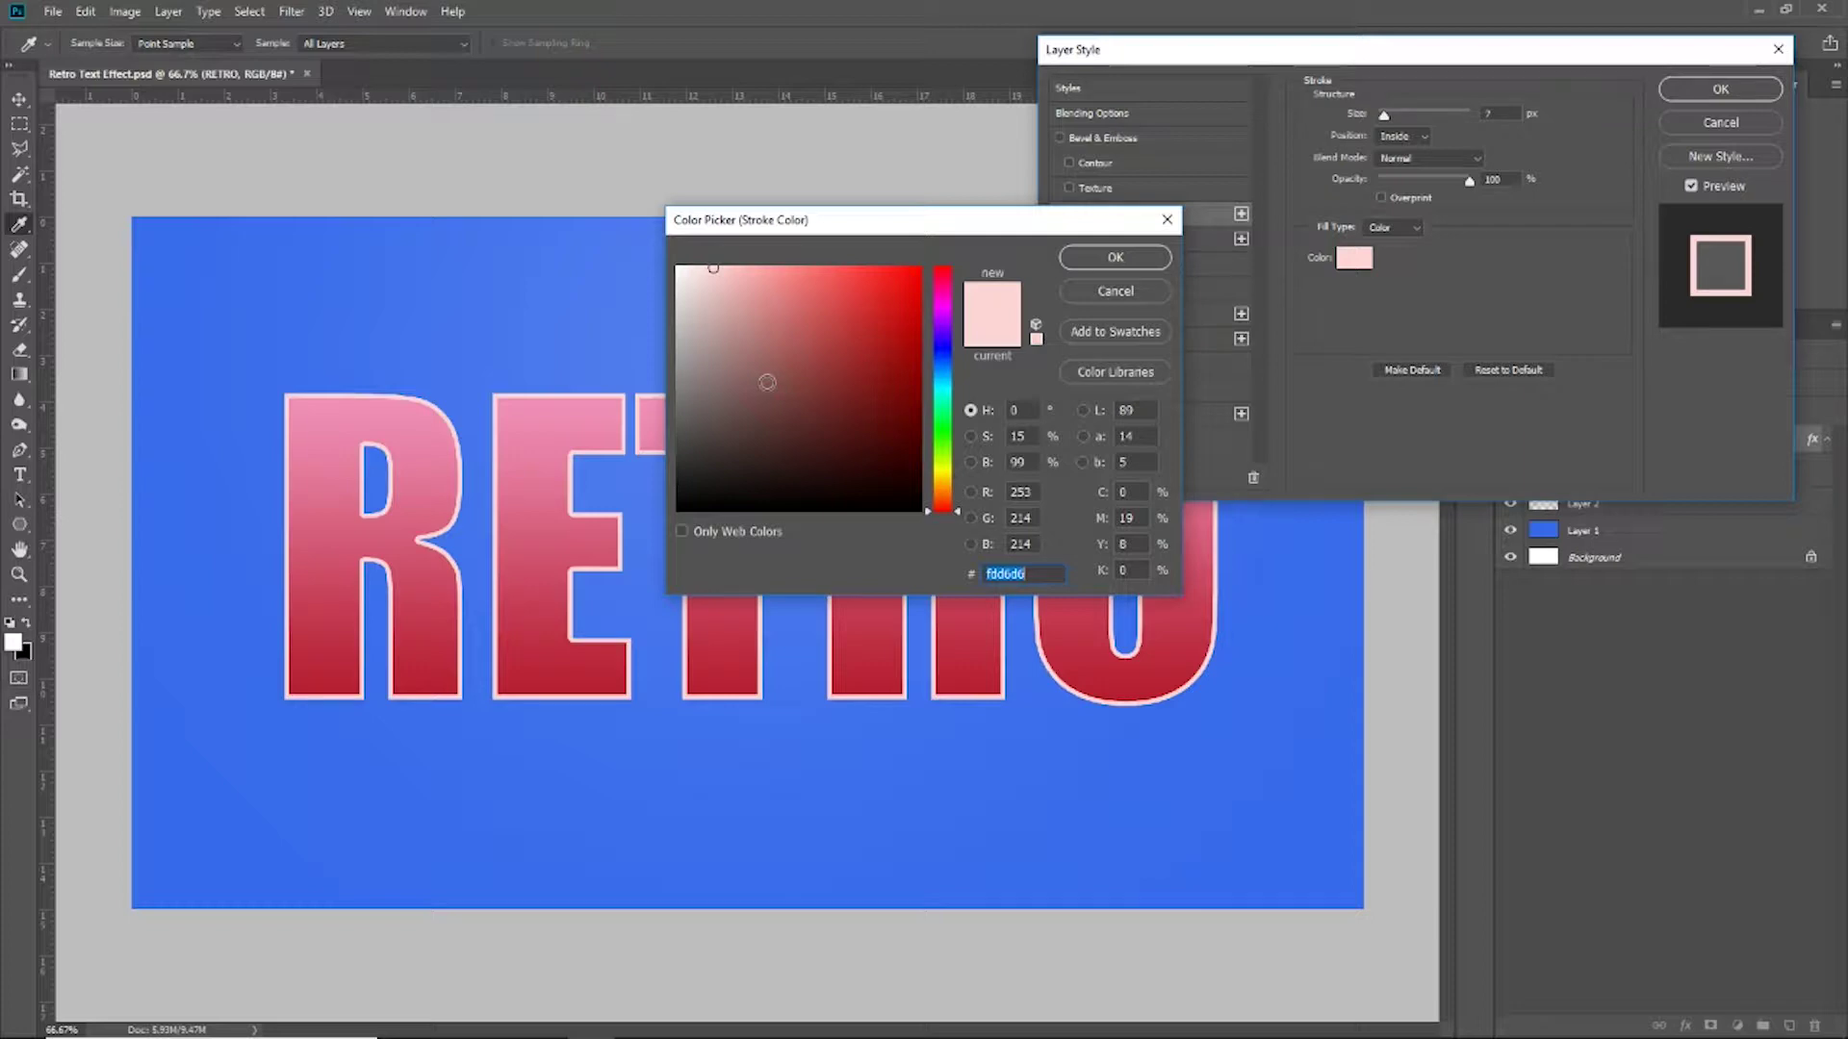
click(1094, 263)
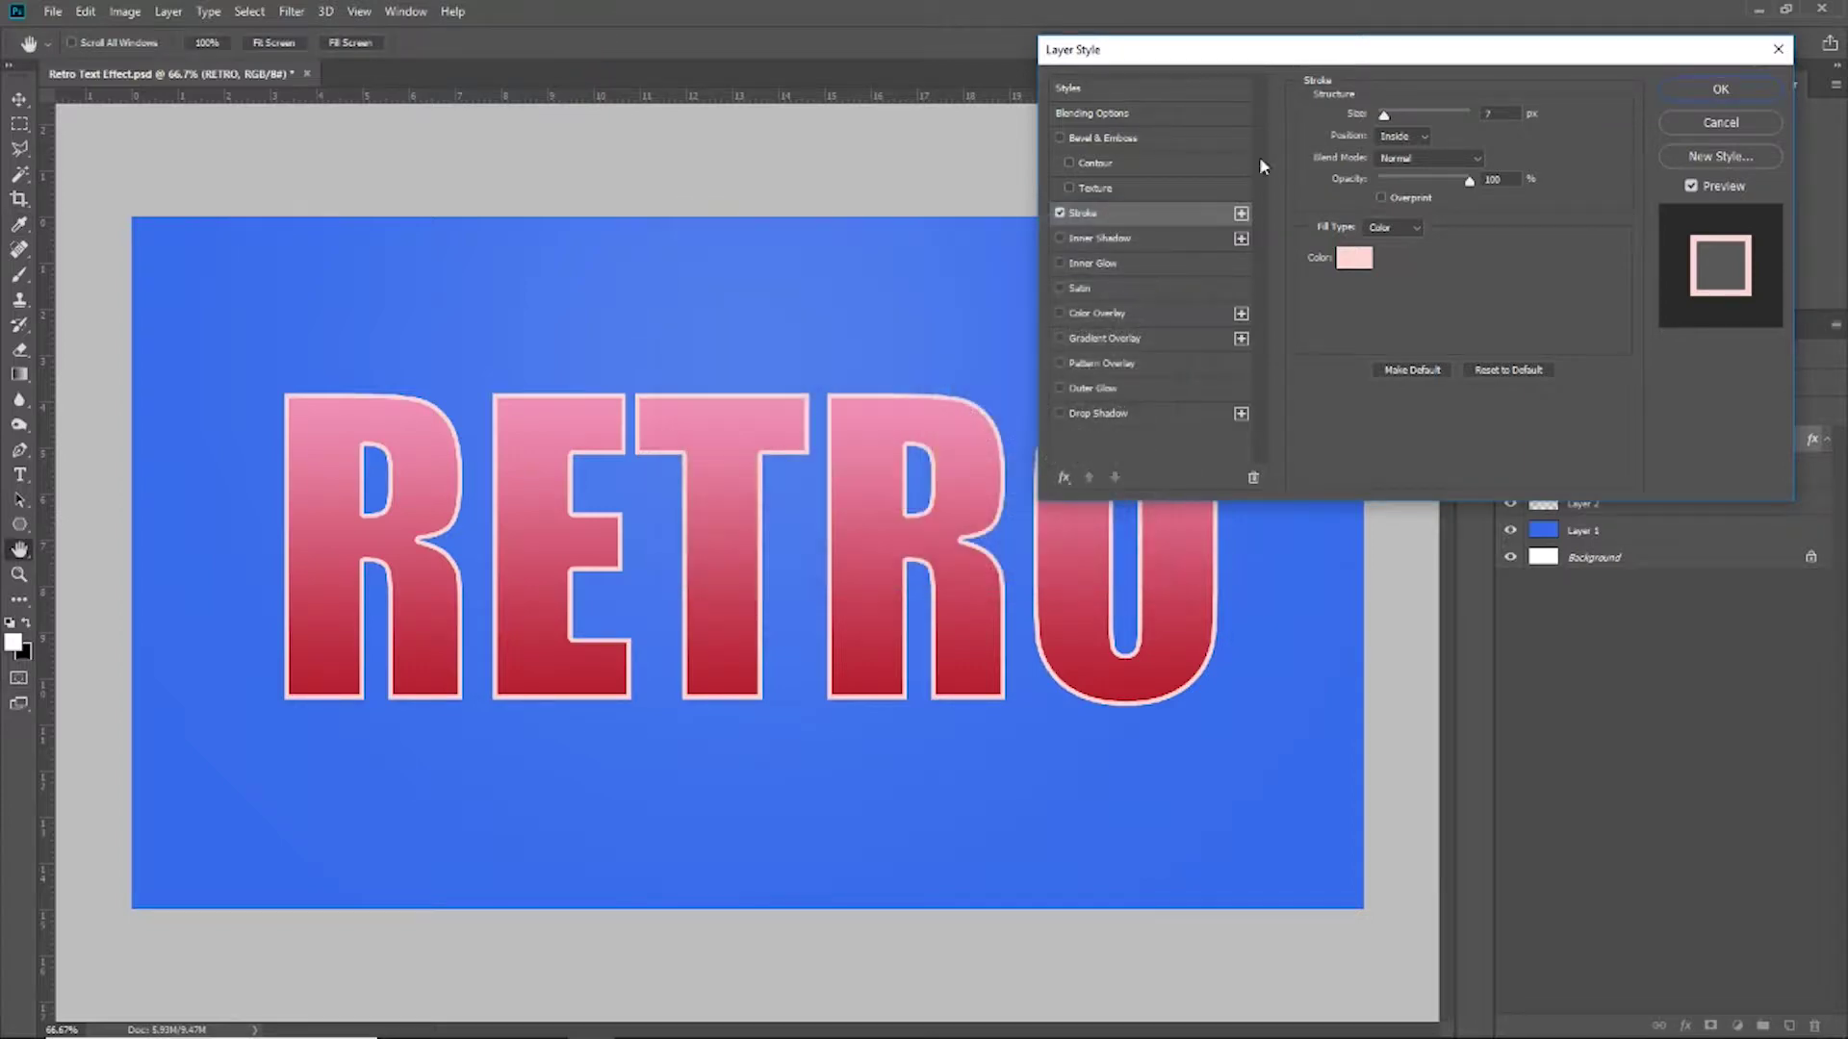
Try a thicker stroke with Outside and Center positions, and restore it to 7 px with the Inside position
drag(1380, 115, 1387, 121)
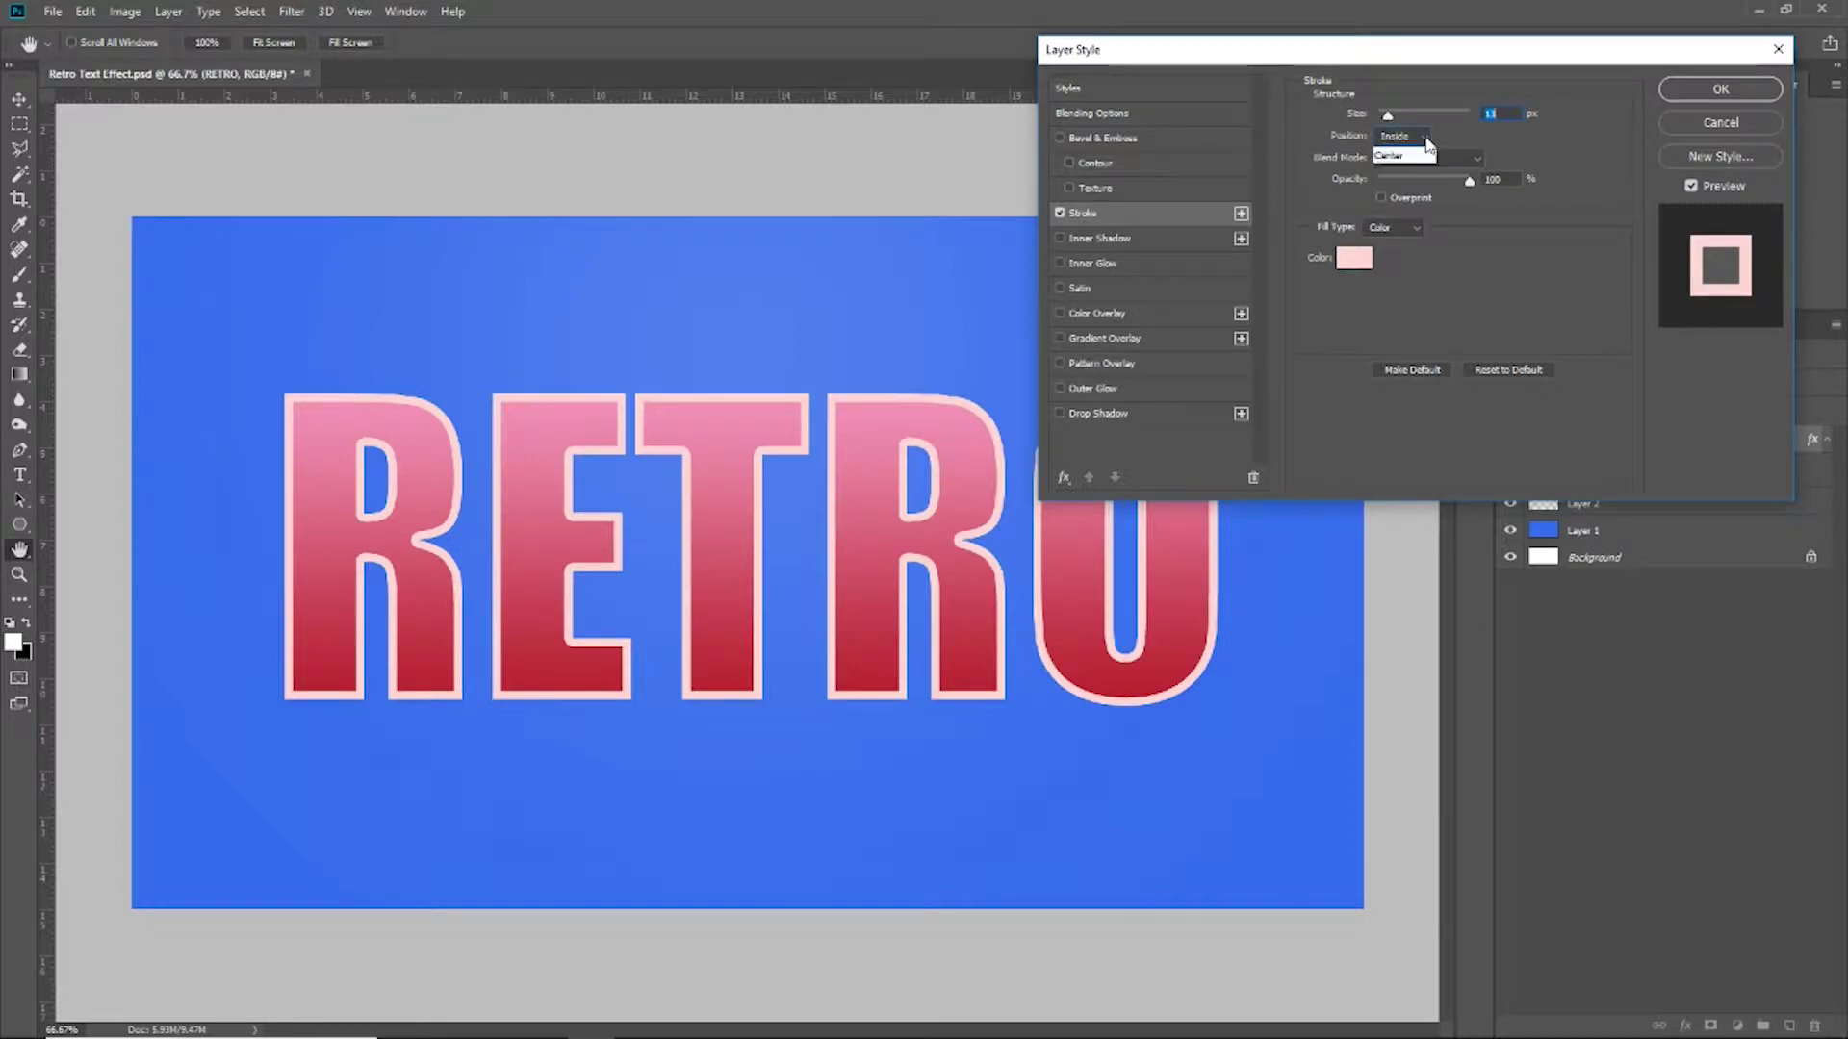
click(1425, 136)
click(1400, 155)
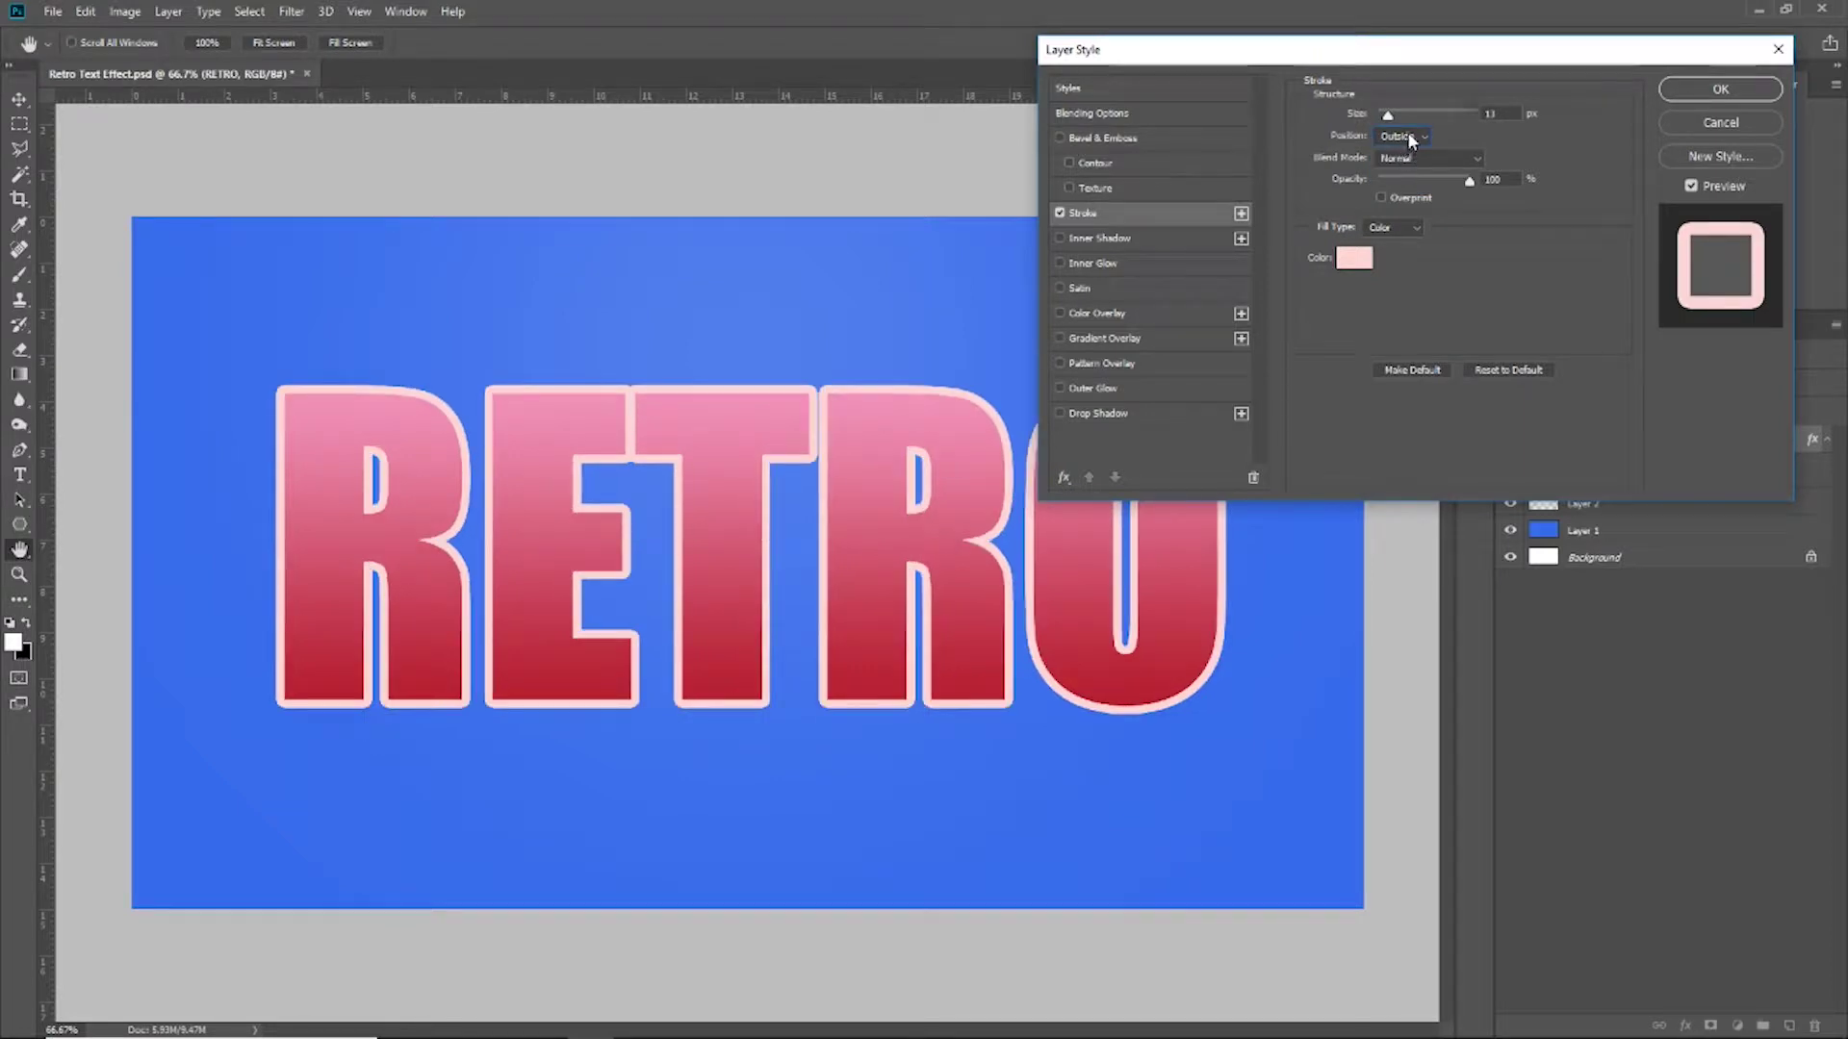
click(1407, 135)
click(1400, 184)
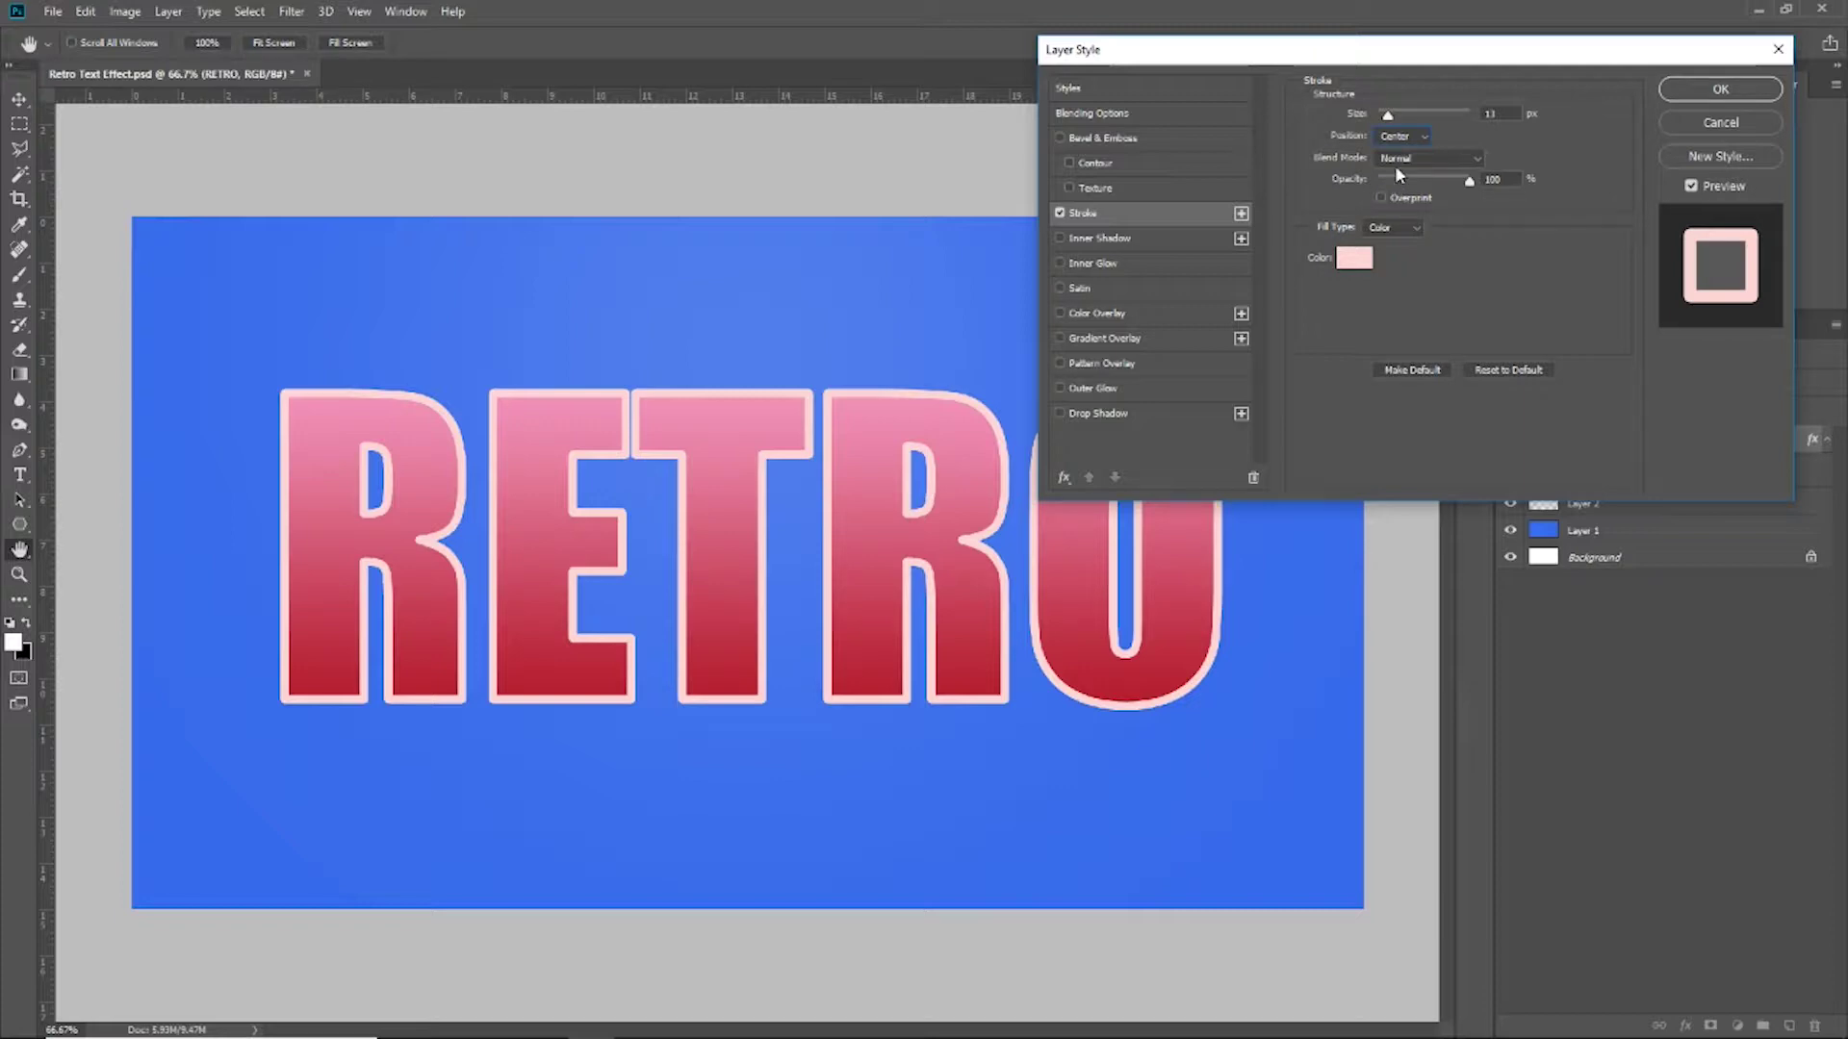
click(1400, 138)
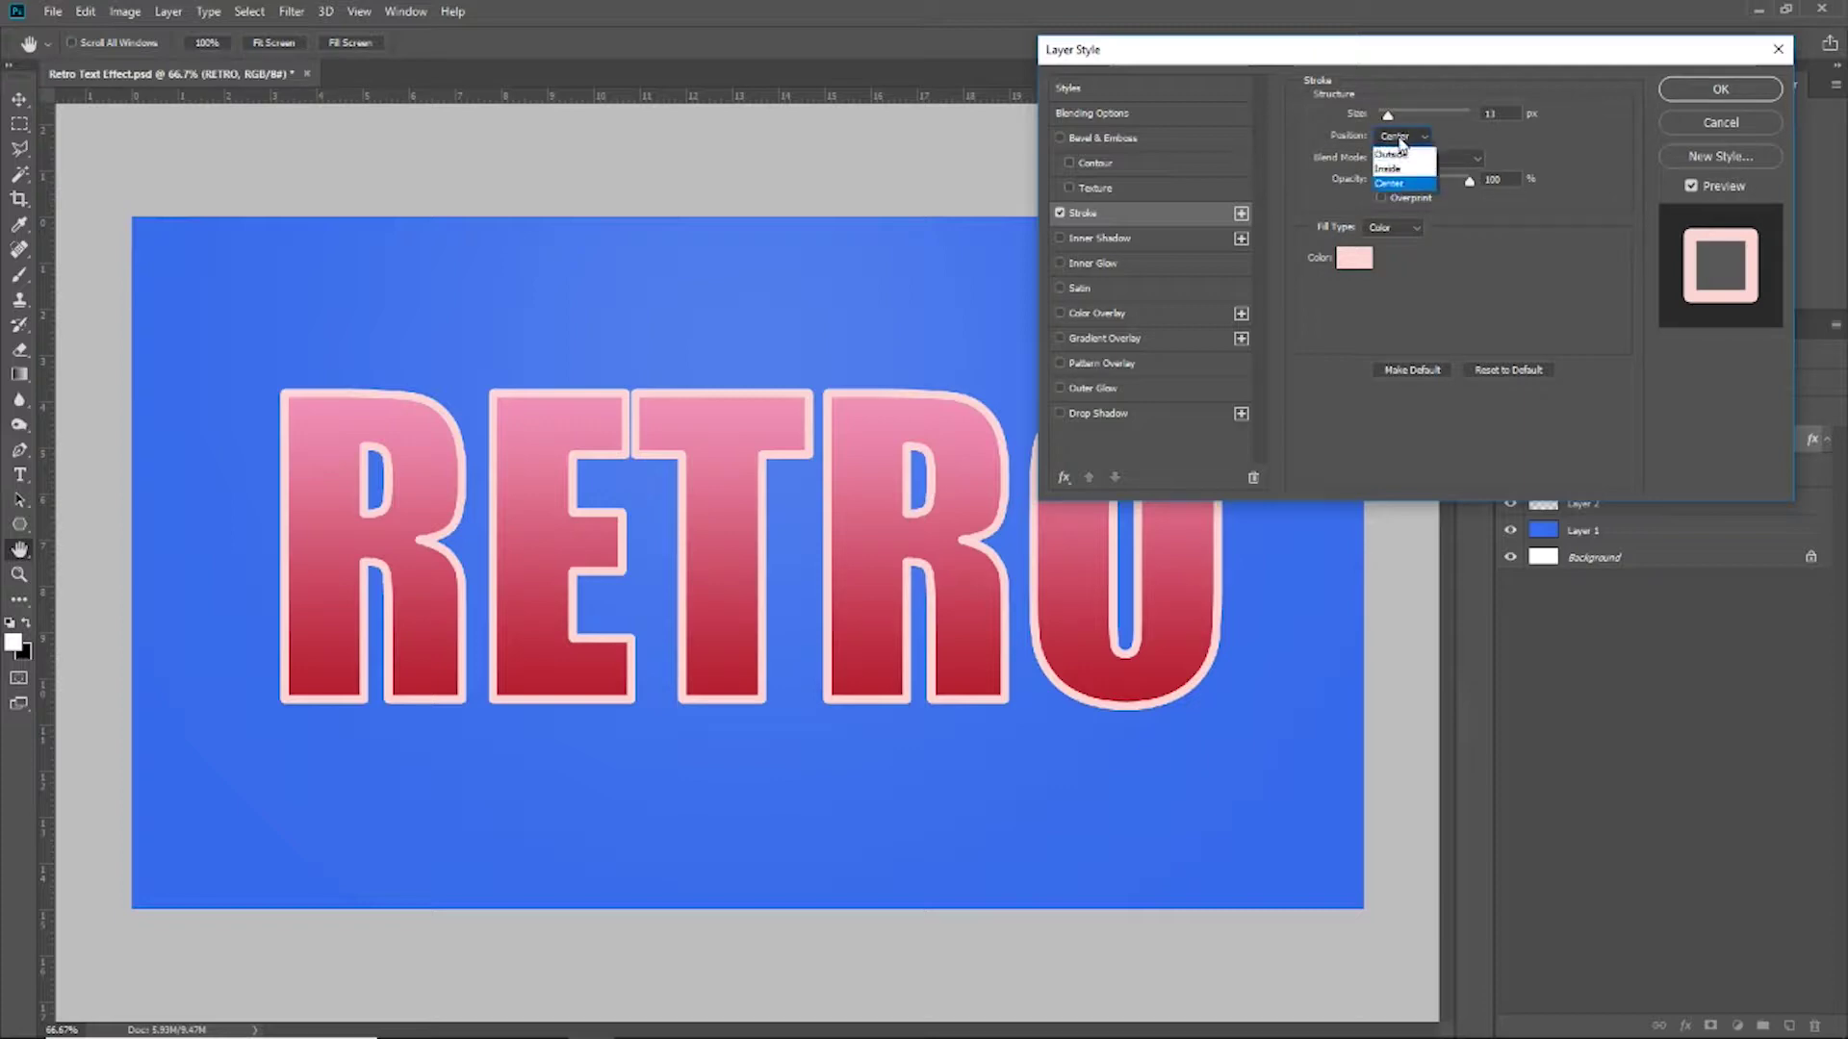
click(1394, 168)
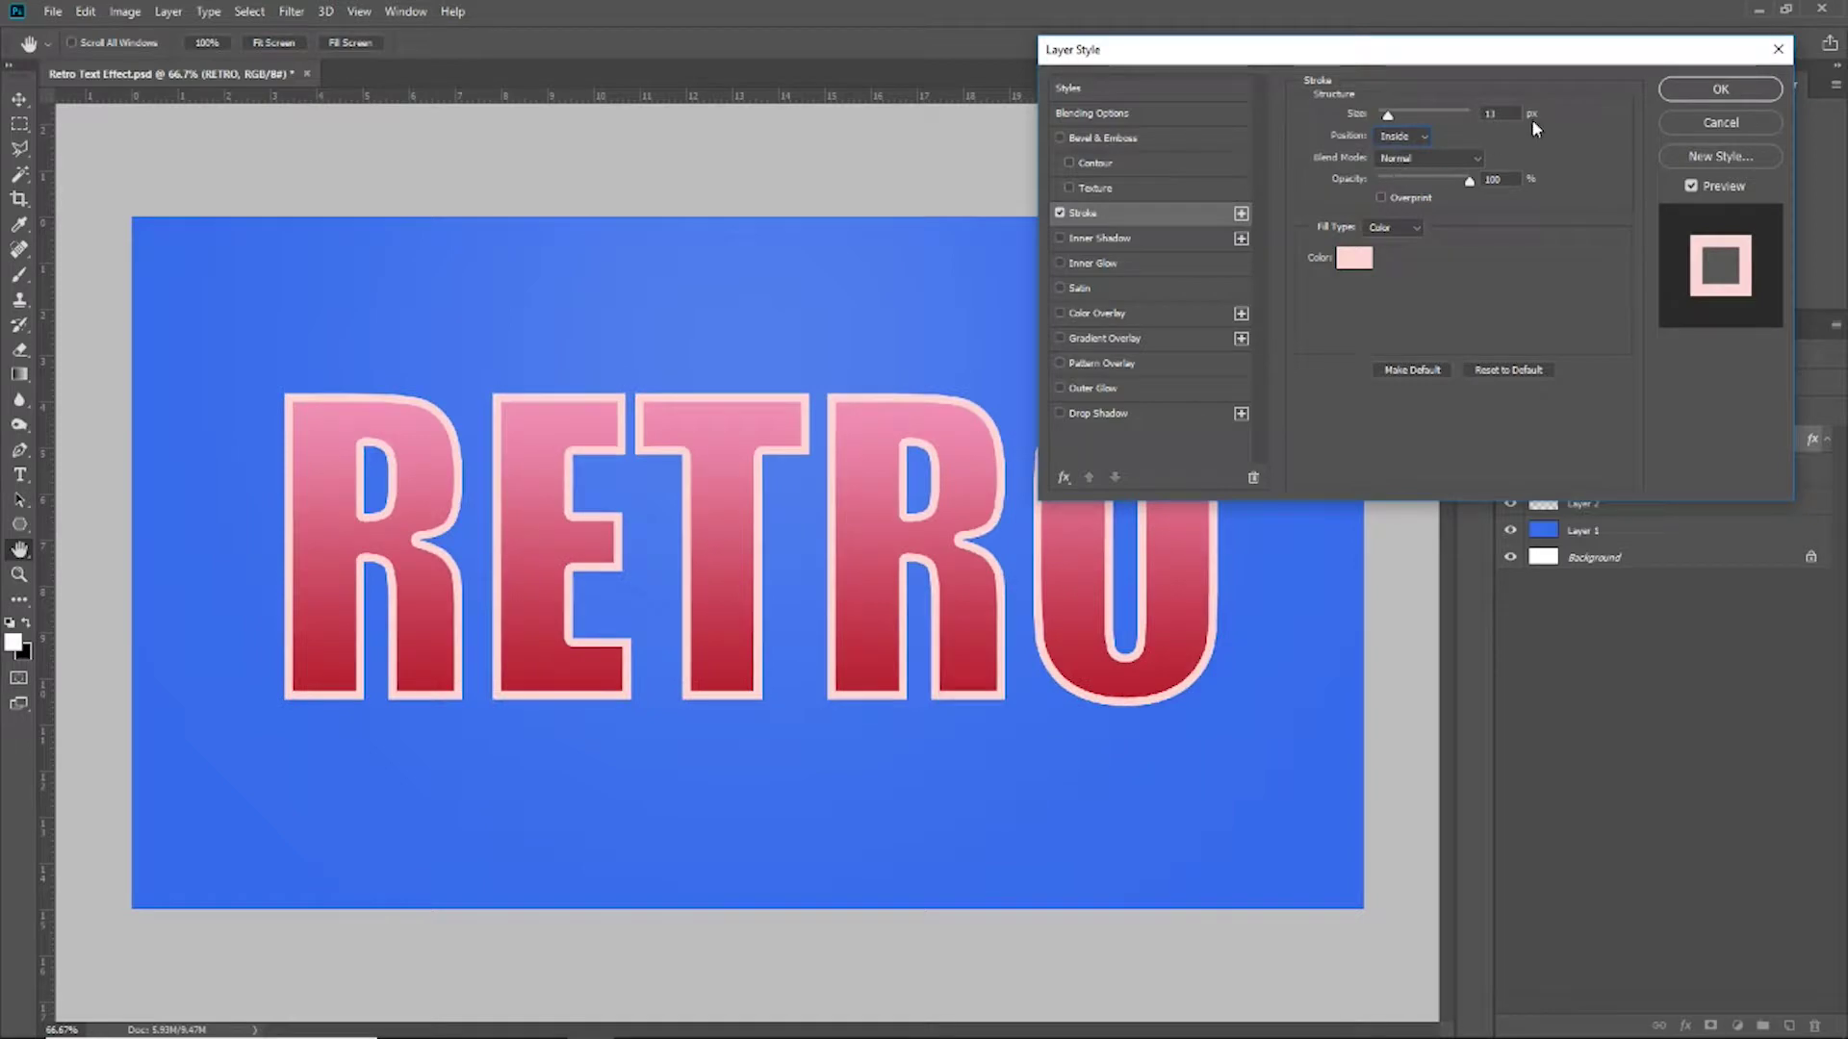
drag(1388, 116, 1384, 123)
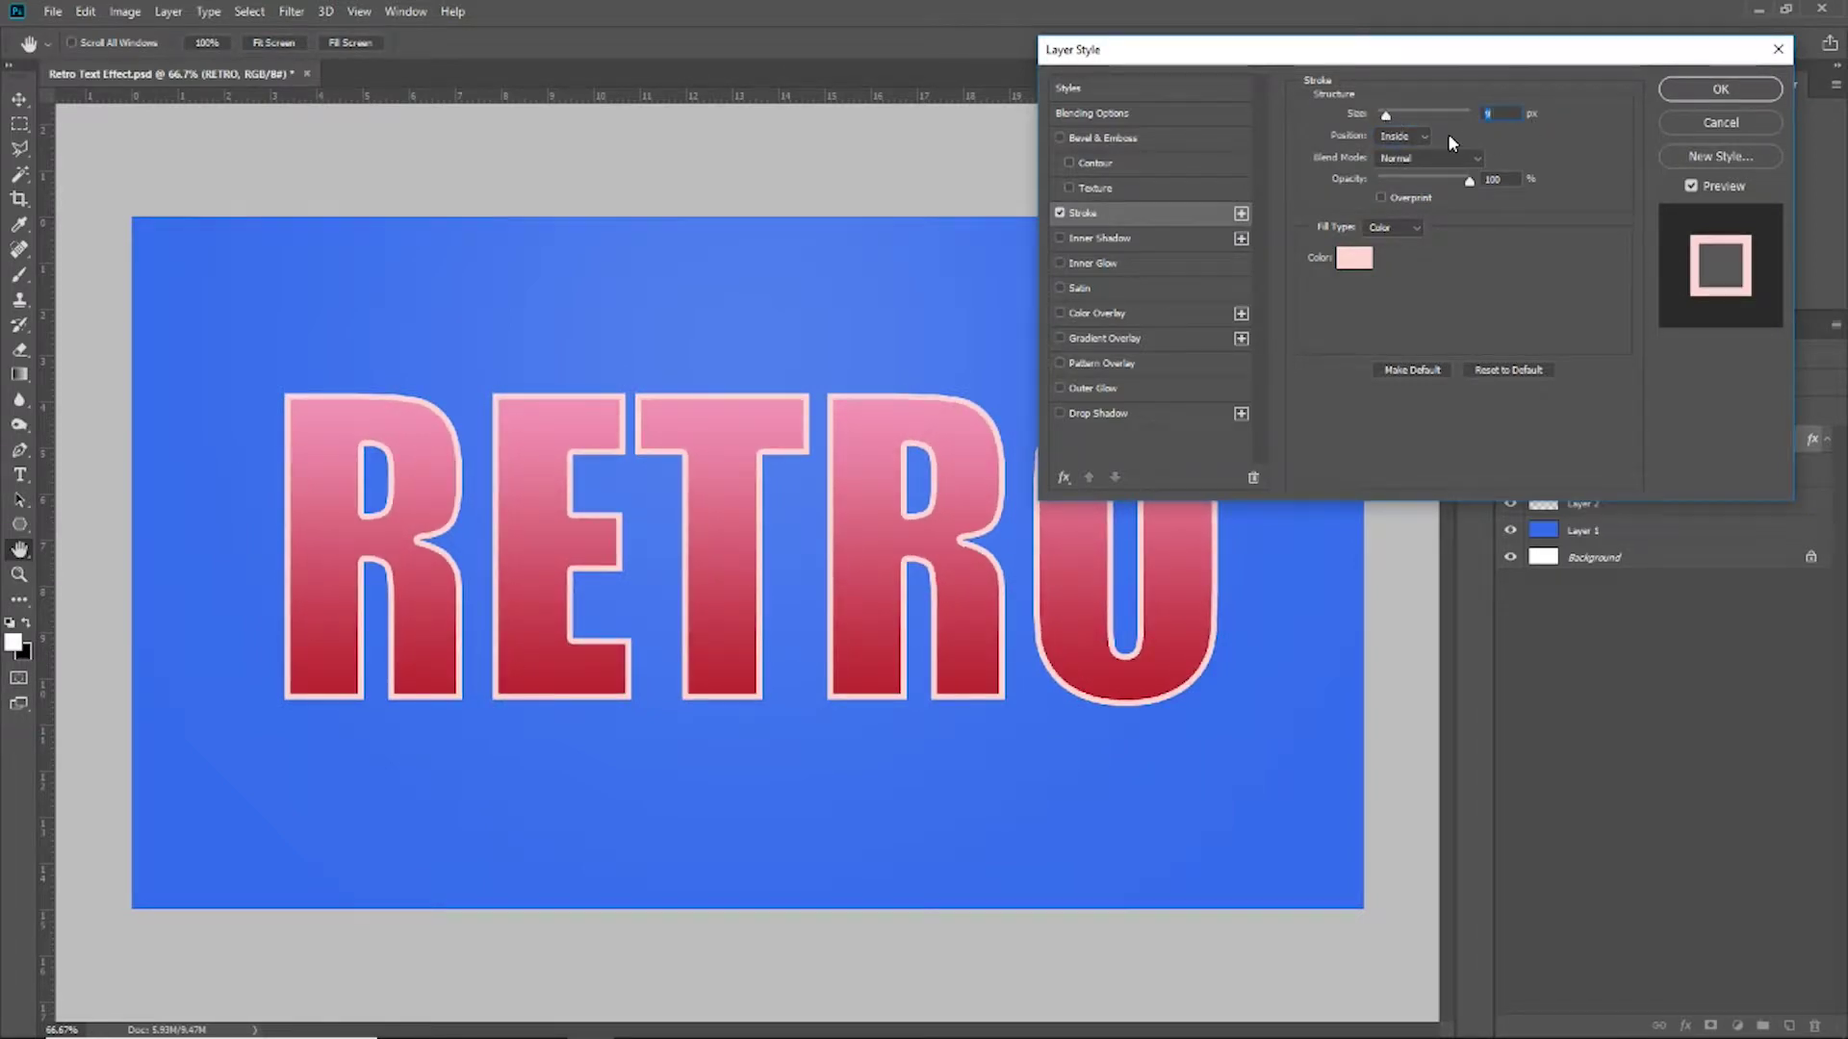
text(7)
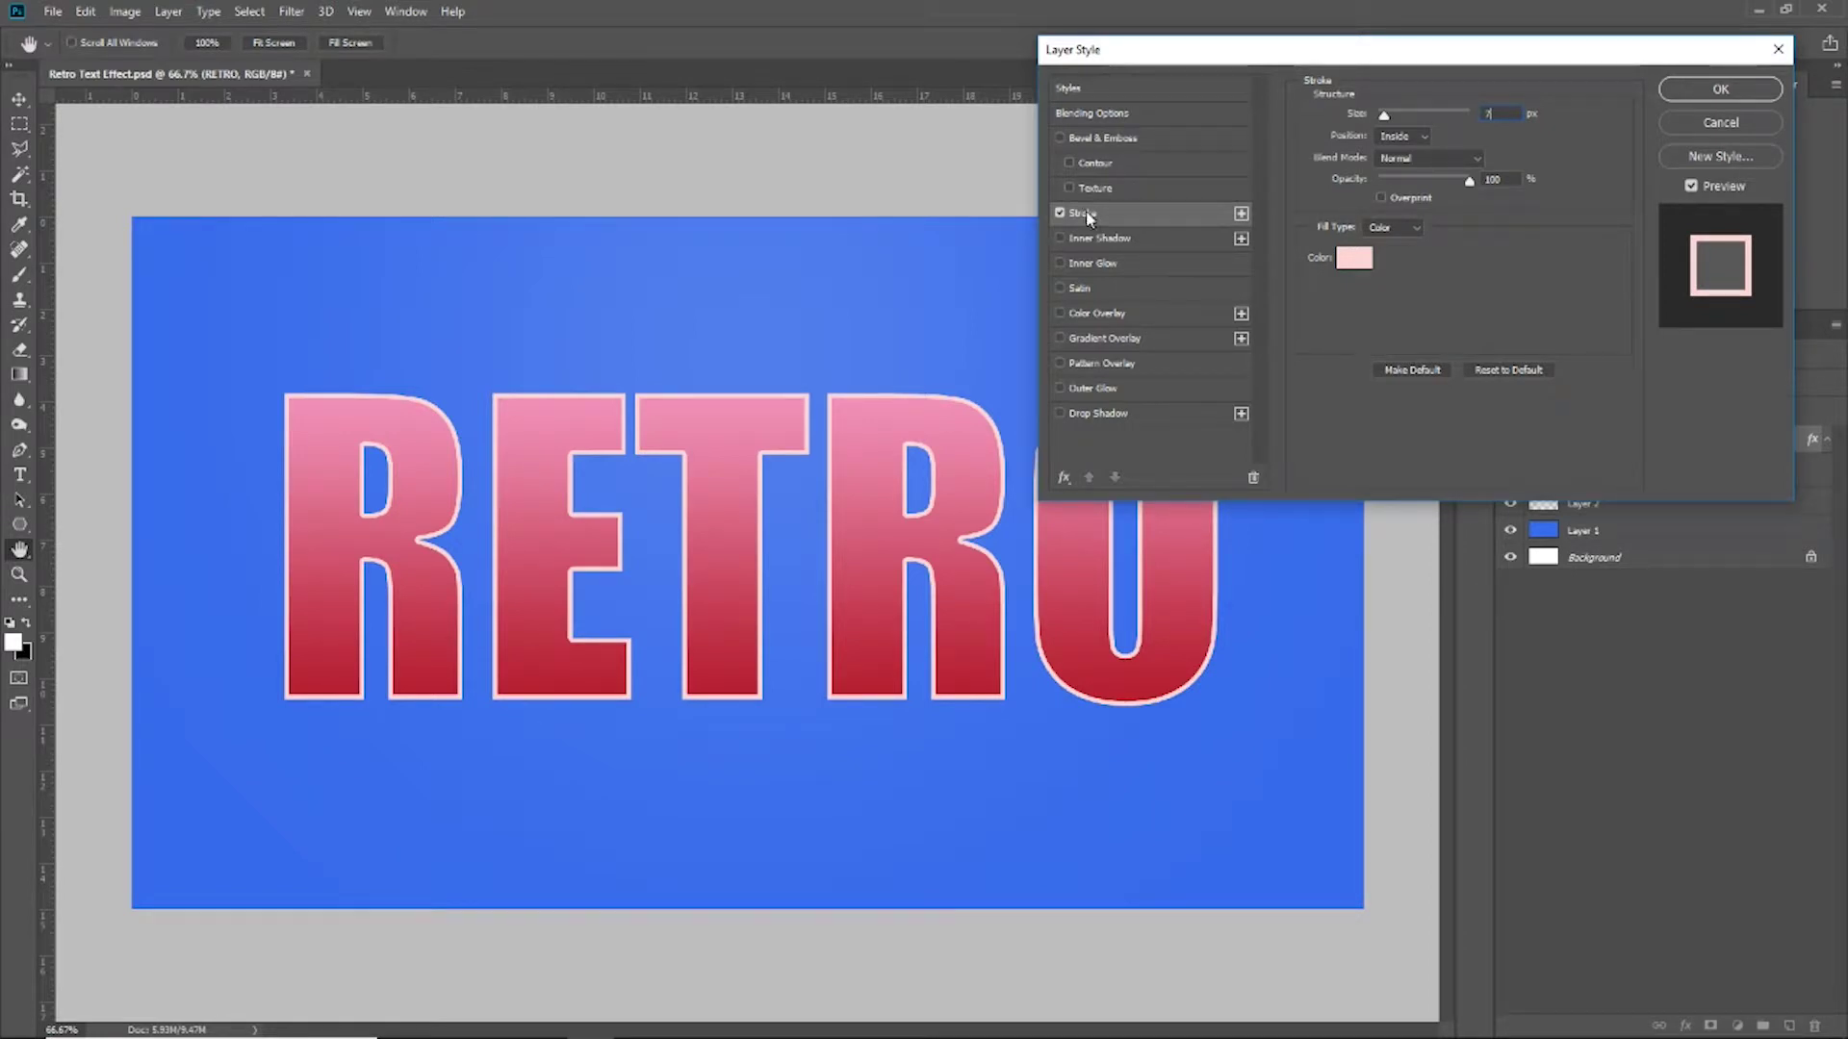
Add an Inner Shadow to the RETRO layer, try the Normal blend mode, and return it to Linear Burn
click(1170, 238)
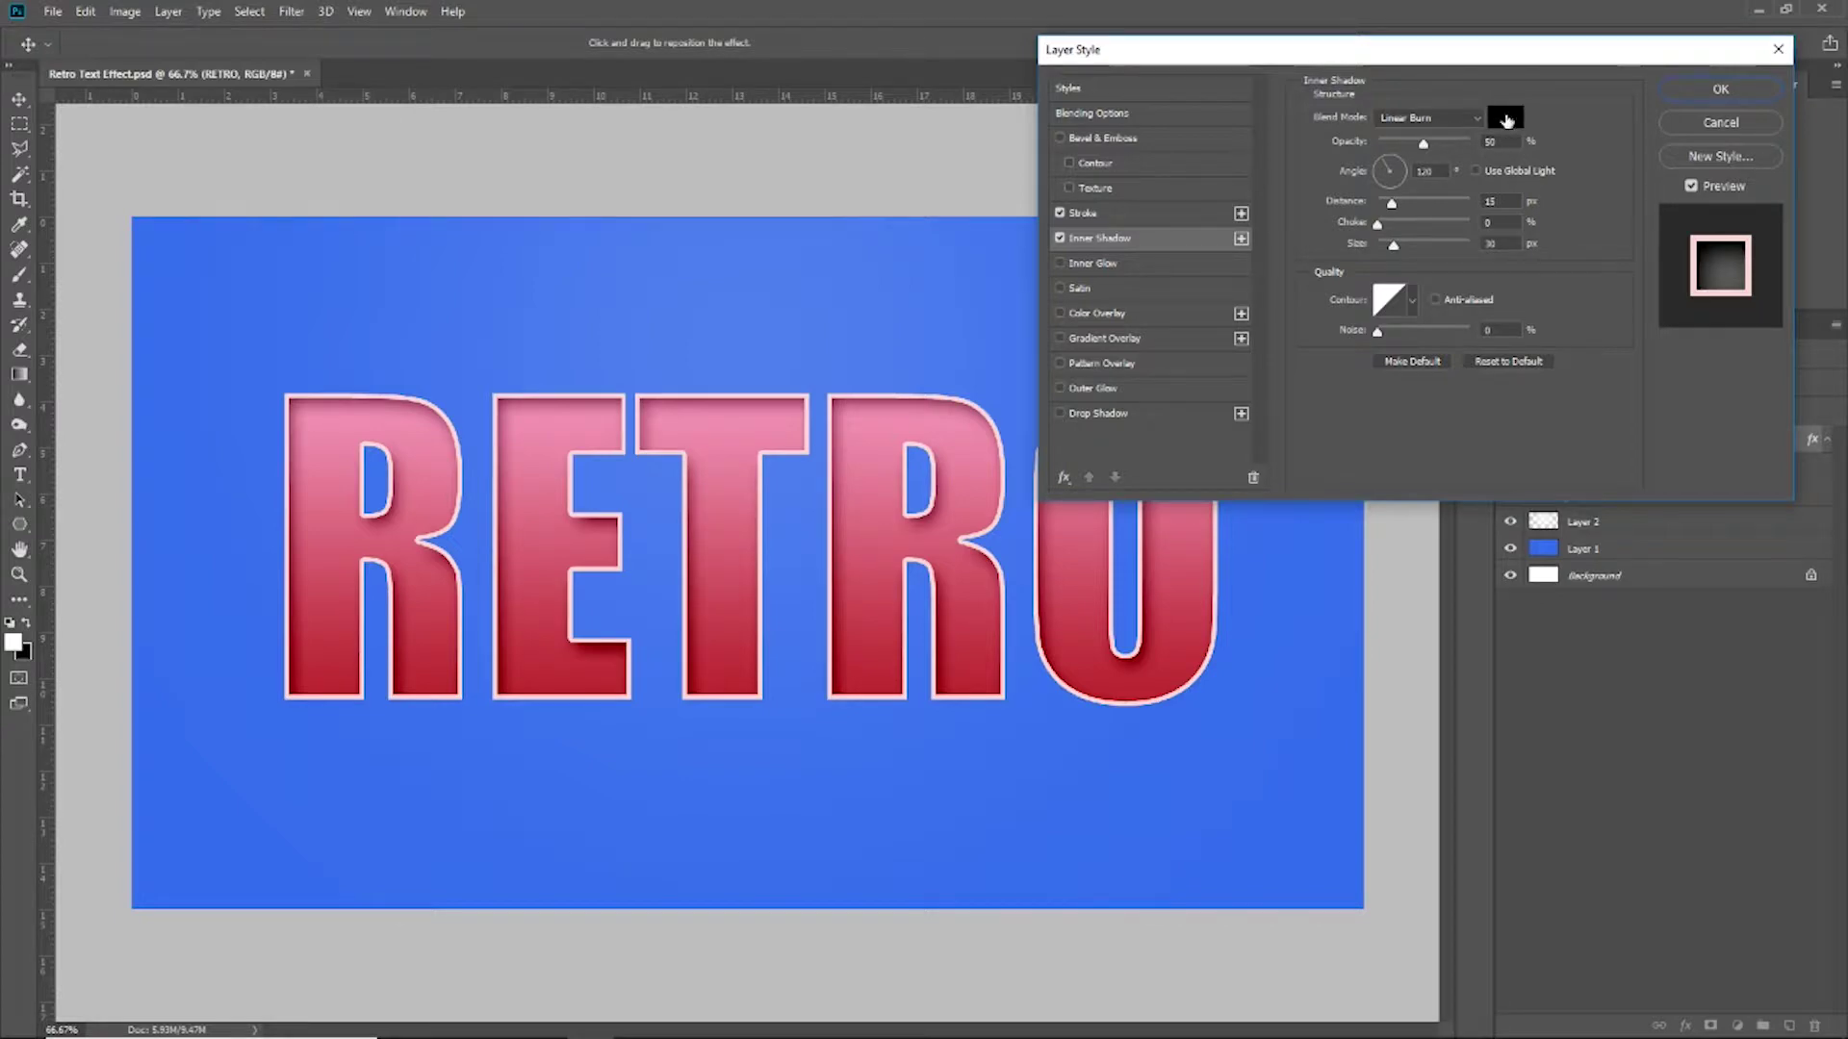
click(1436, 122)
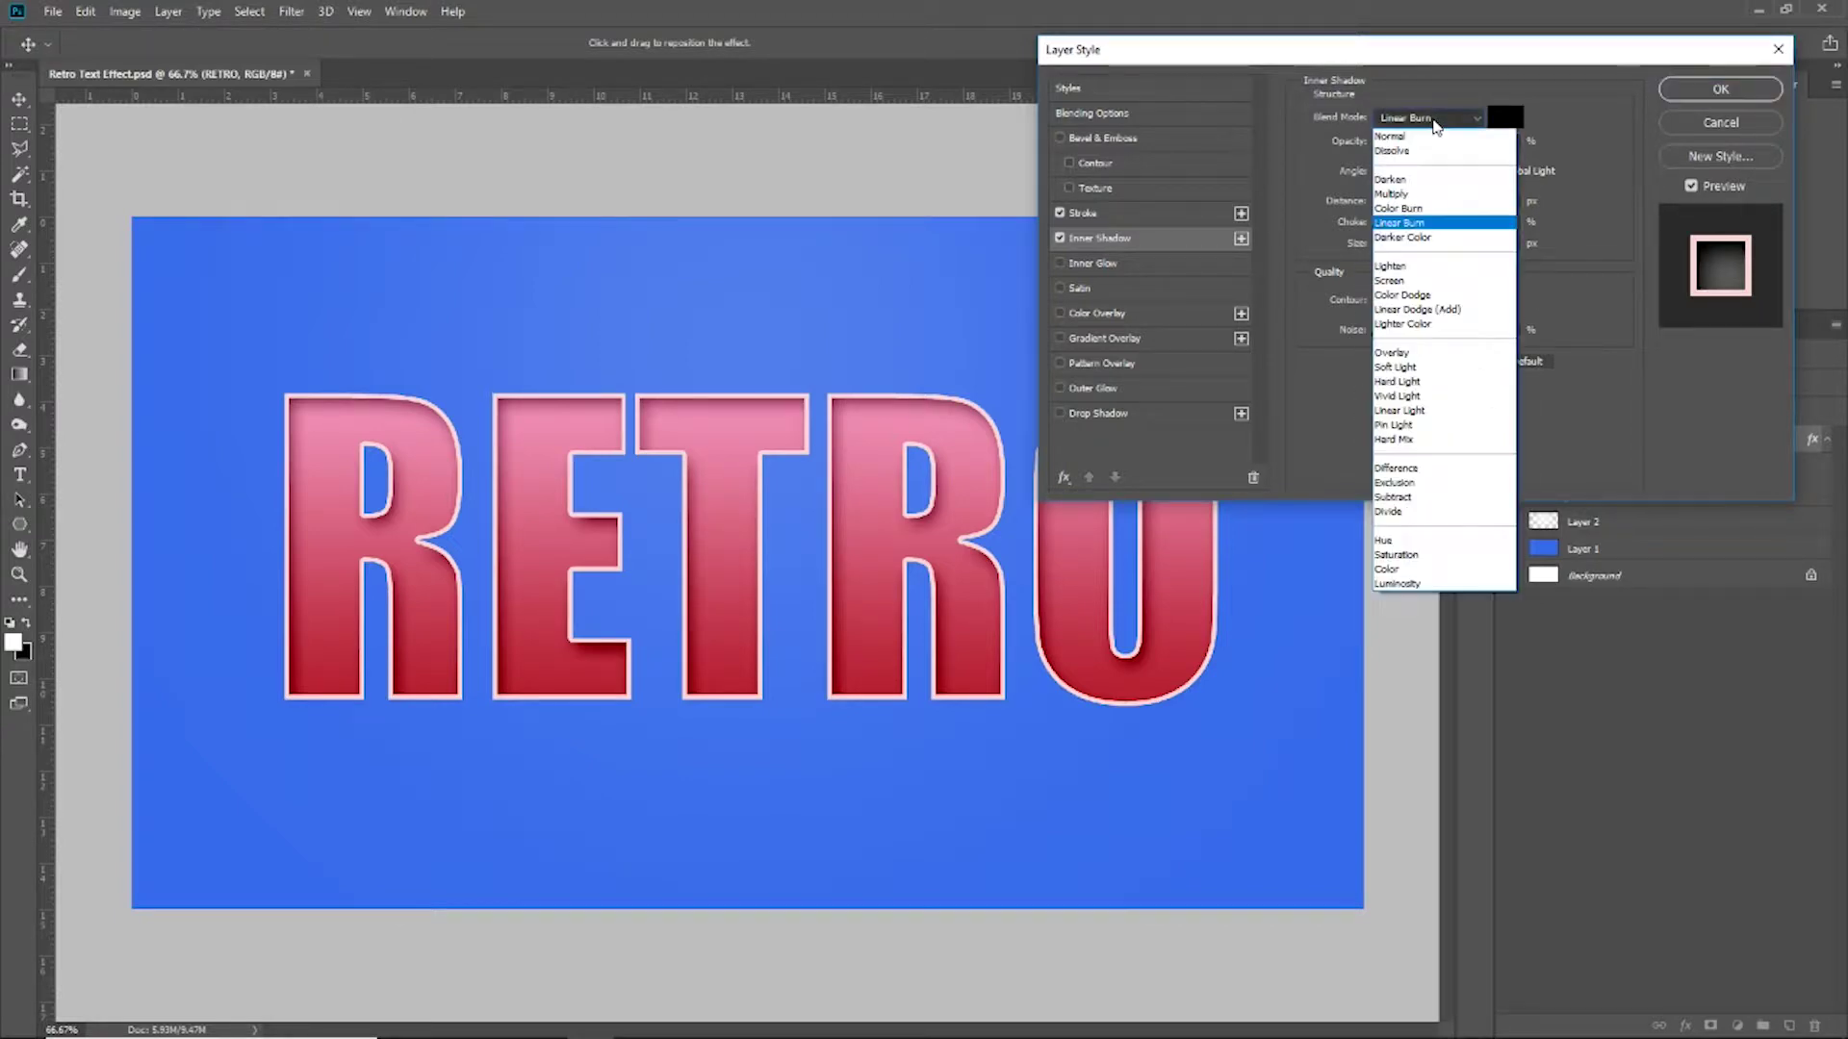
click(1400, 223)
click(1398, 119)
scroll(1399, 121, up, 3)
click(1398, 140)
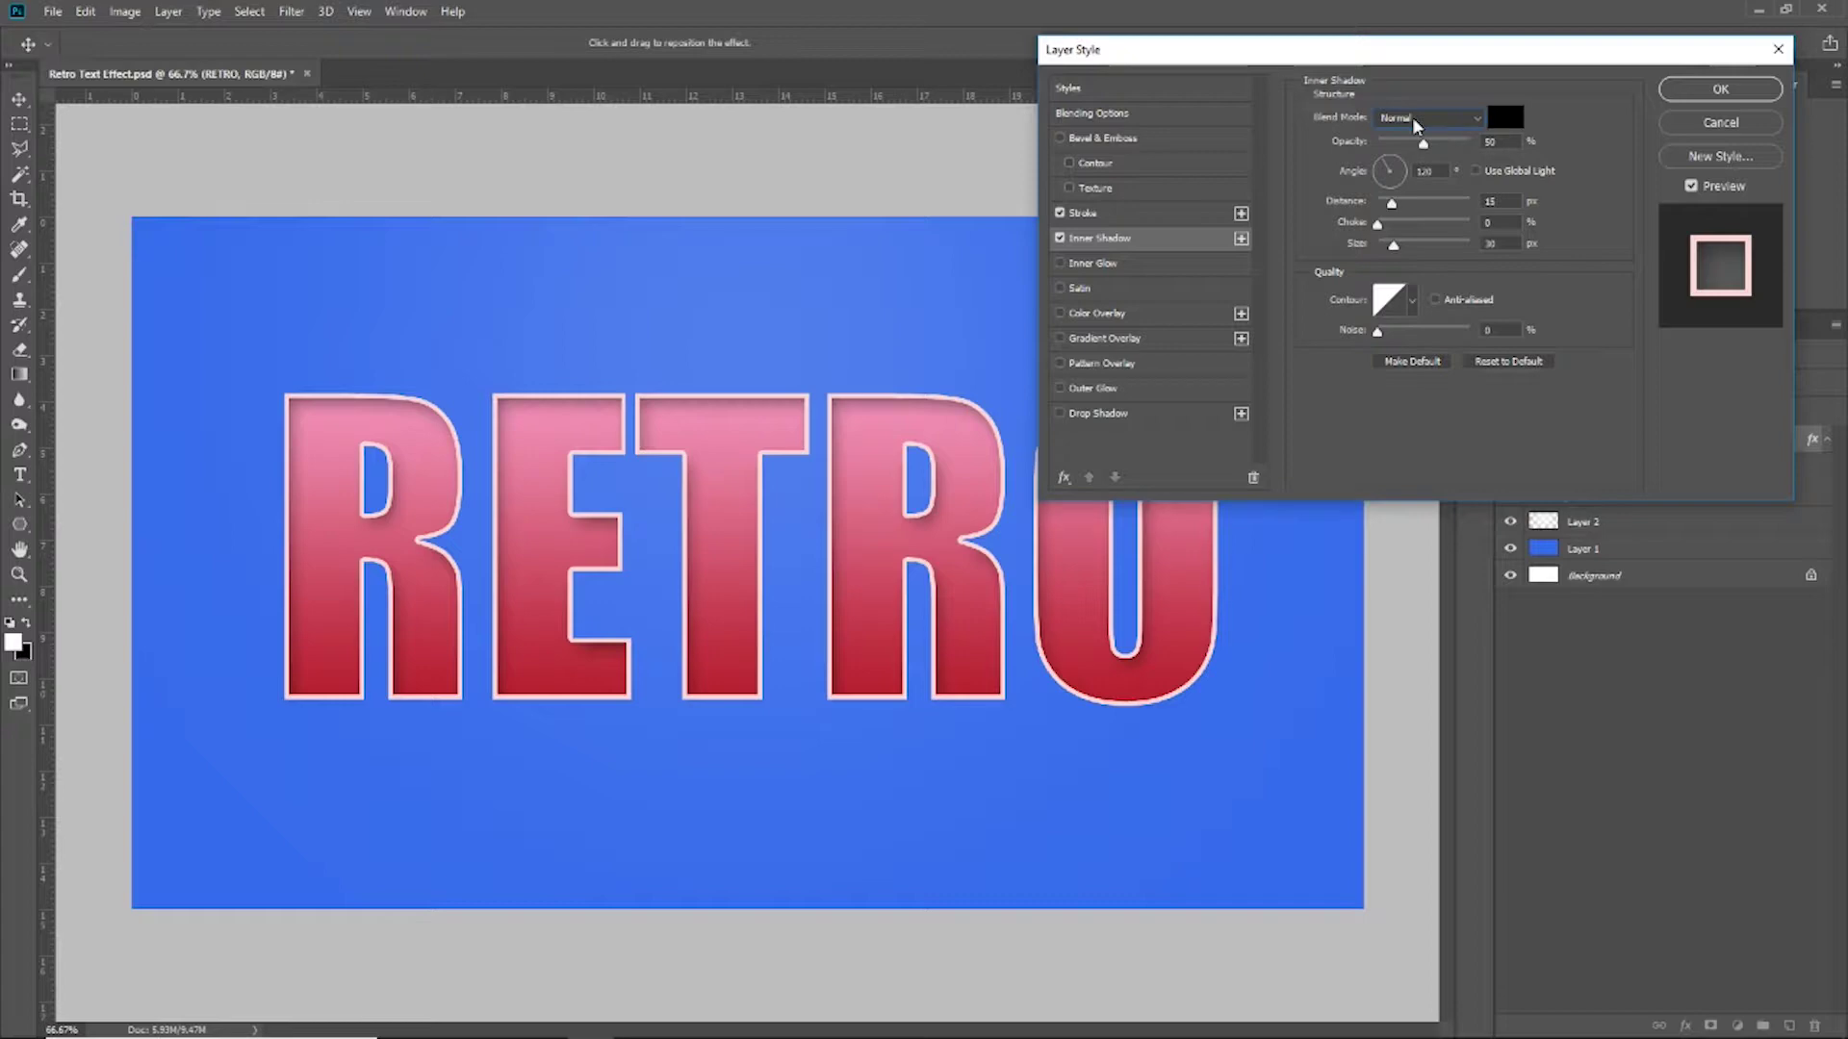
click(1414, 120)
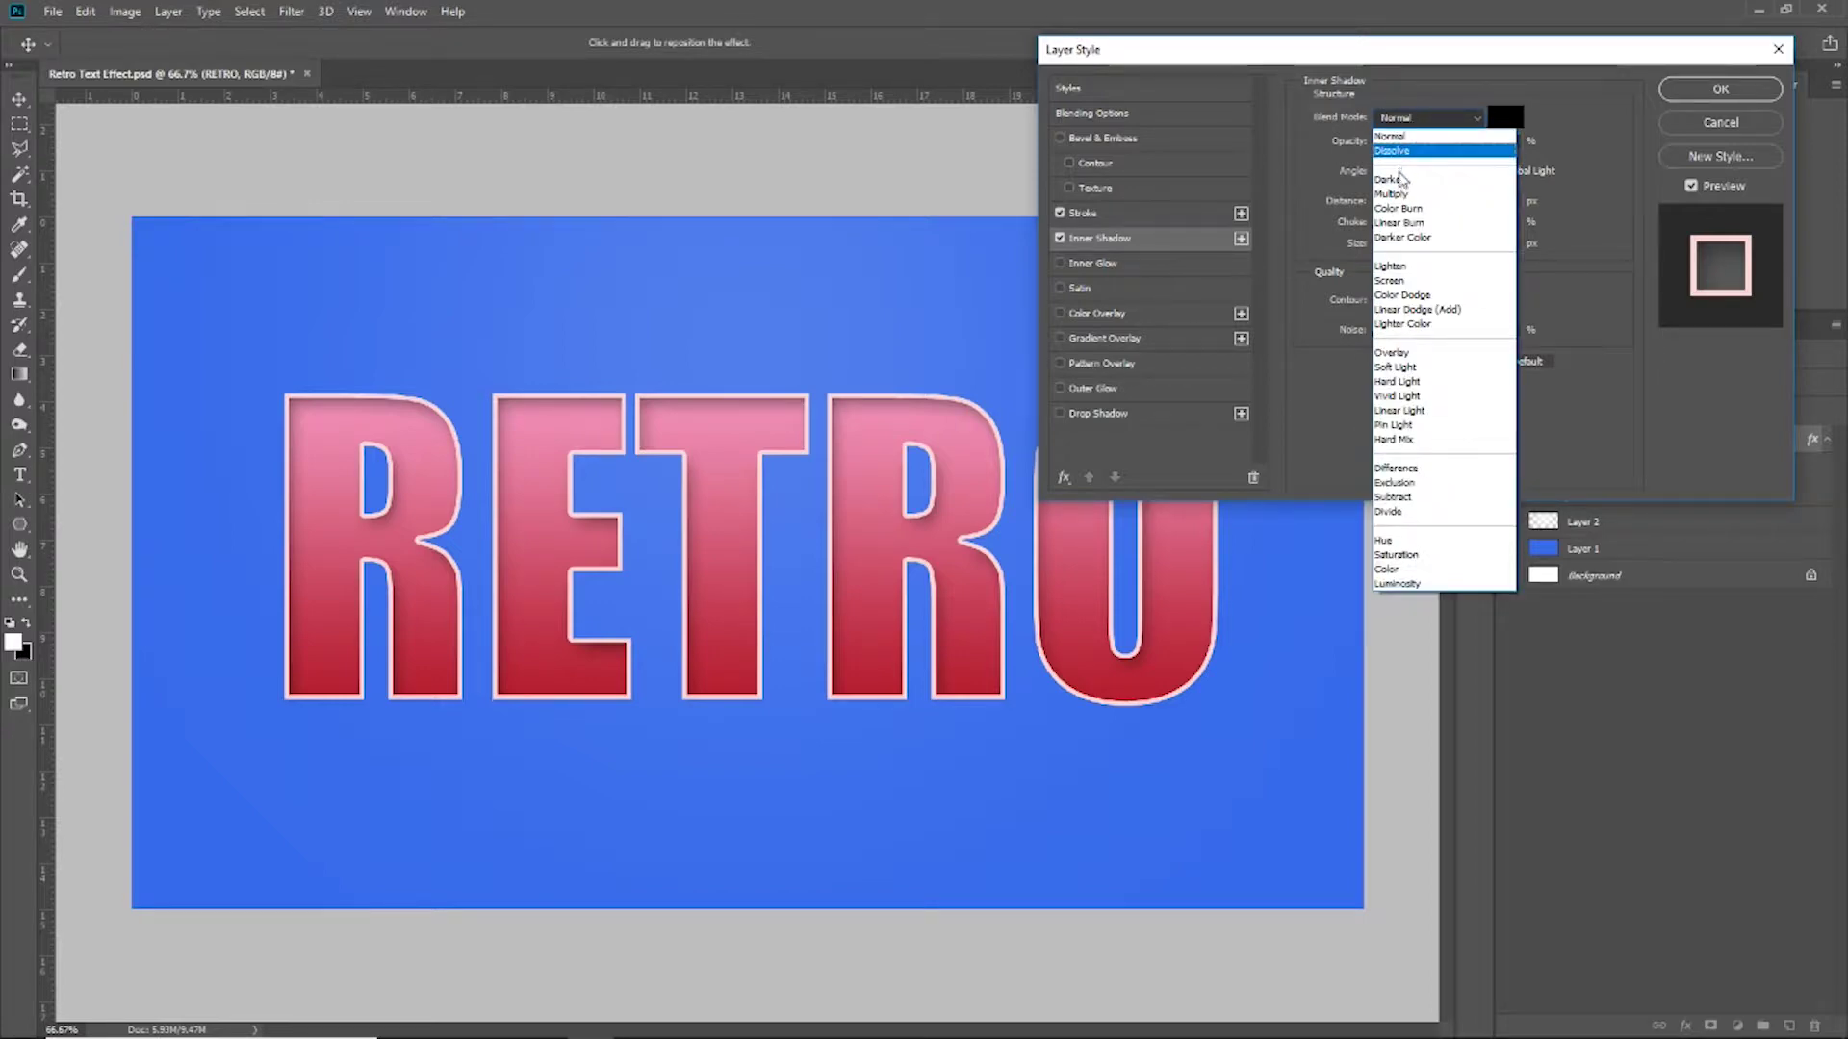
click(1401, 222)
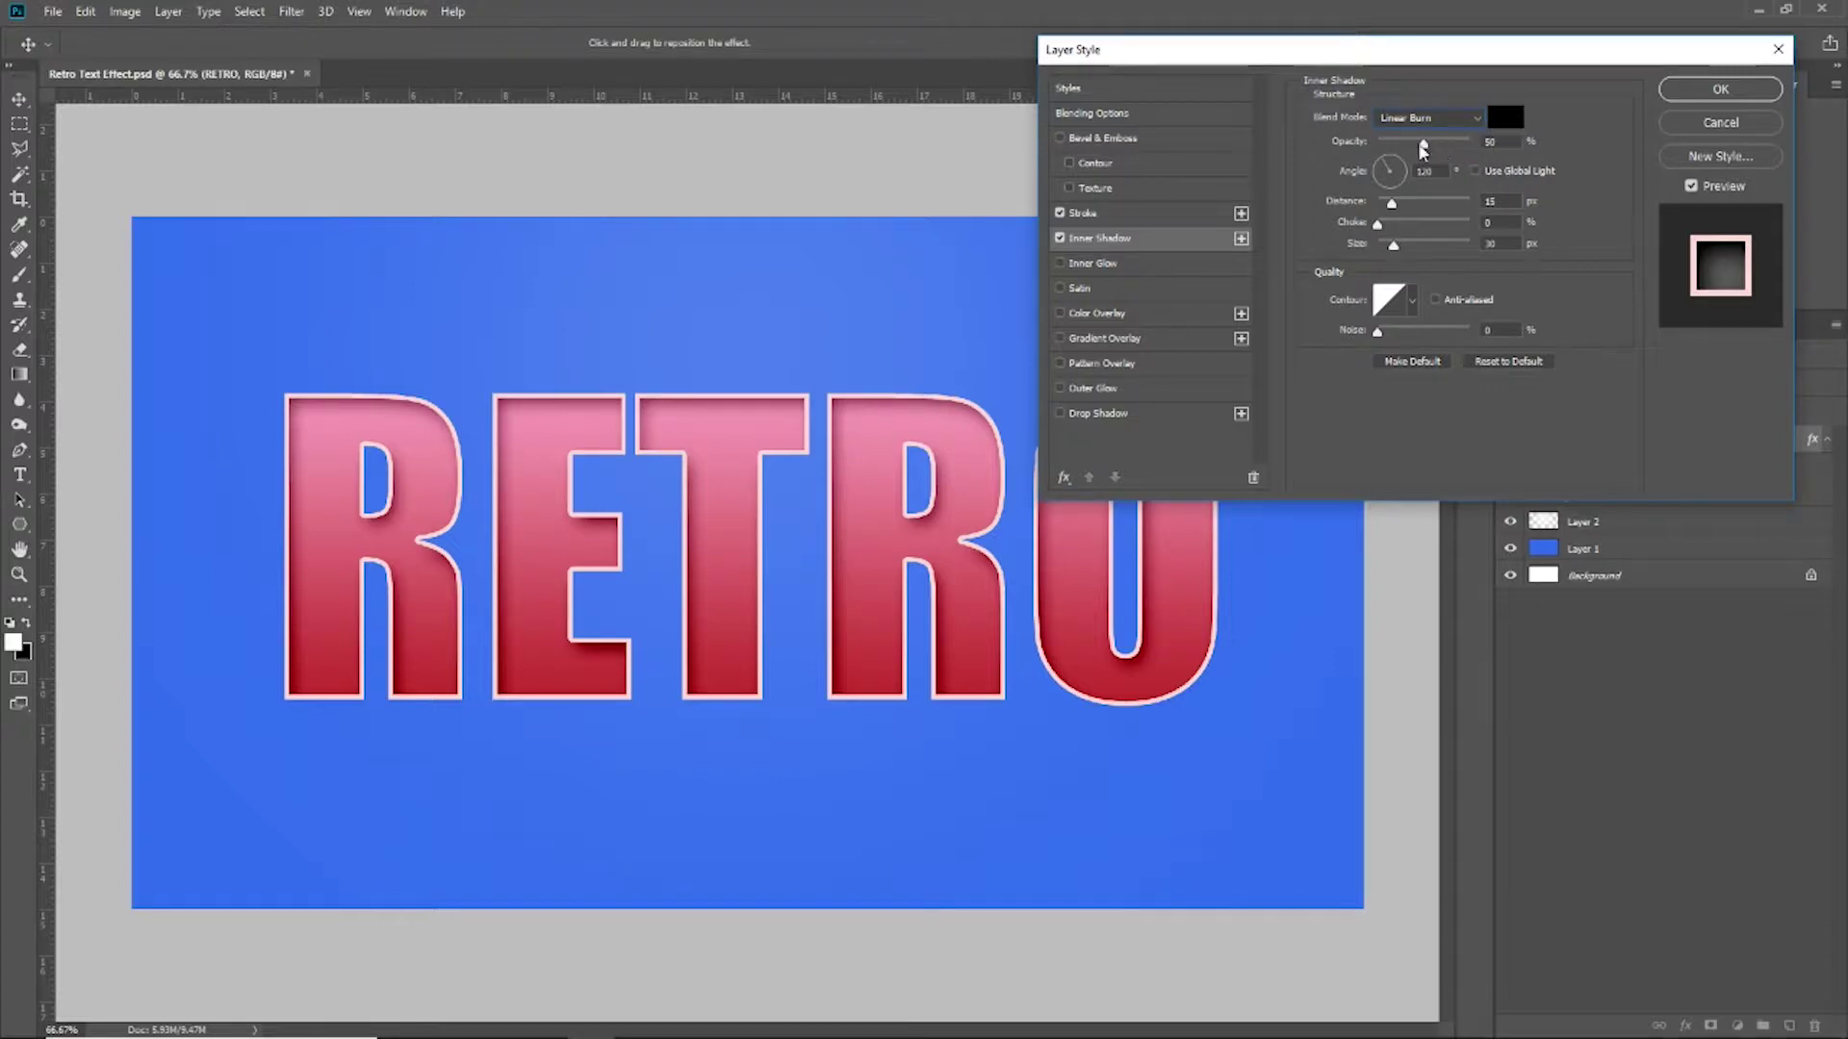
Set the Inner Shadow opacity to 50%, try a larger distance, and bring the distance back to about 14 px
drag(1425, 145, 1431, 145)
text(50)
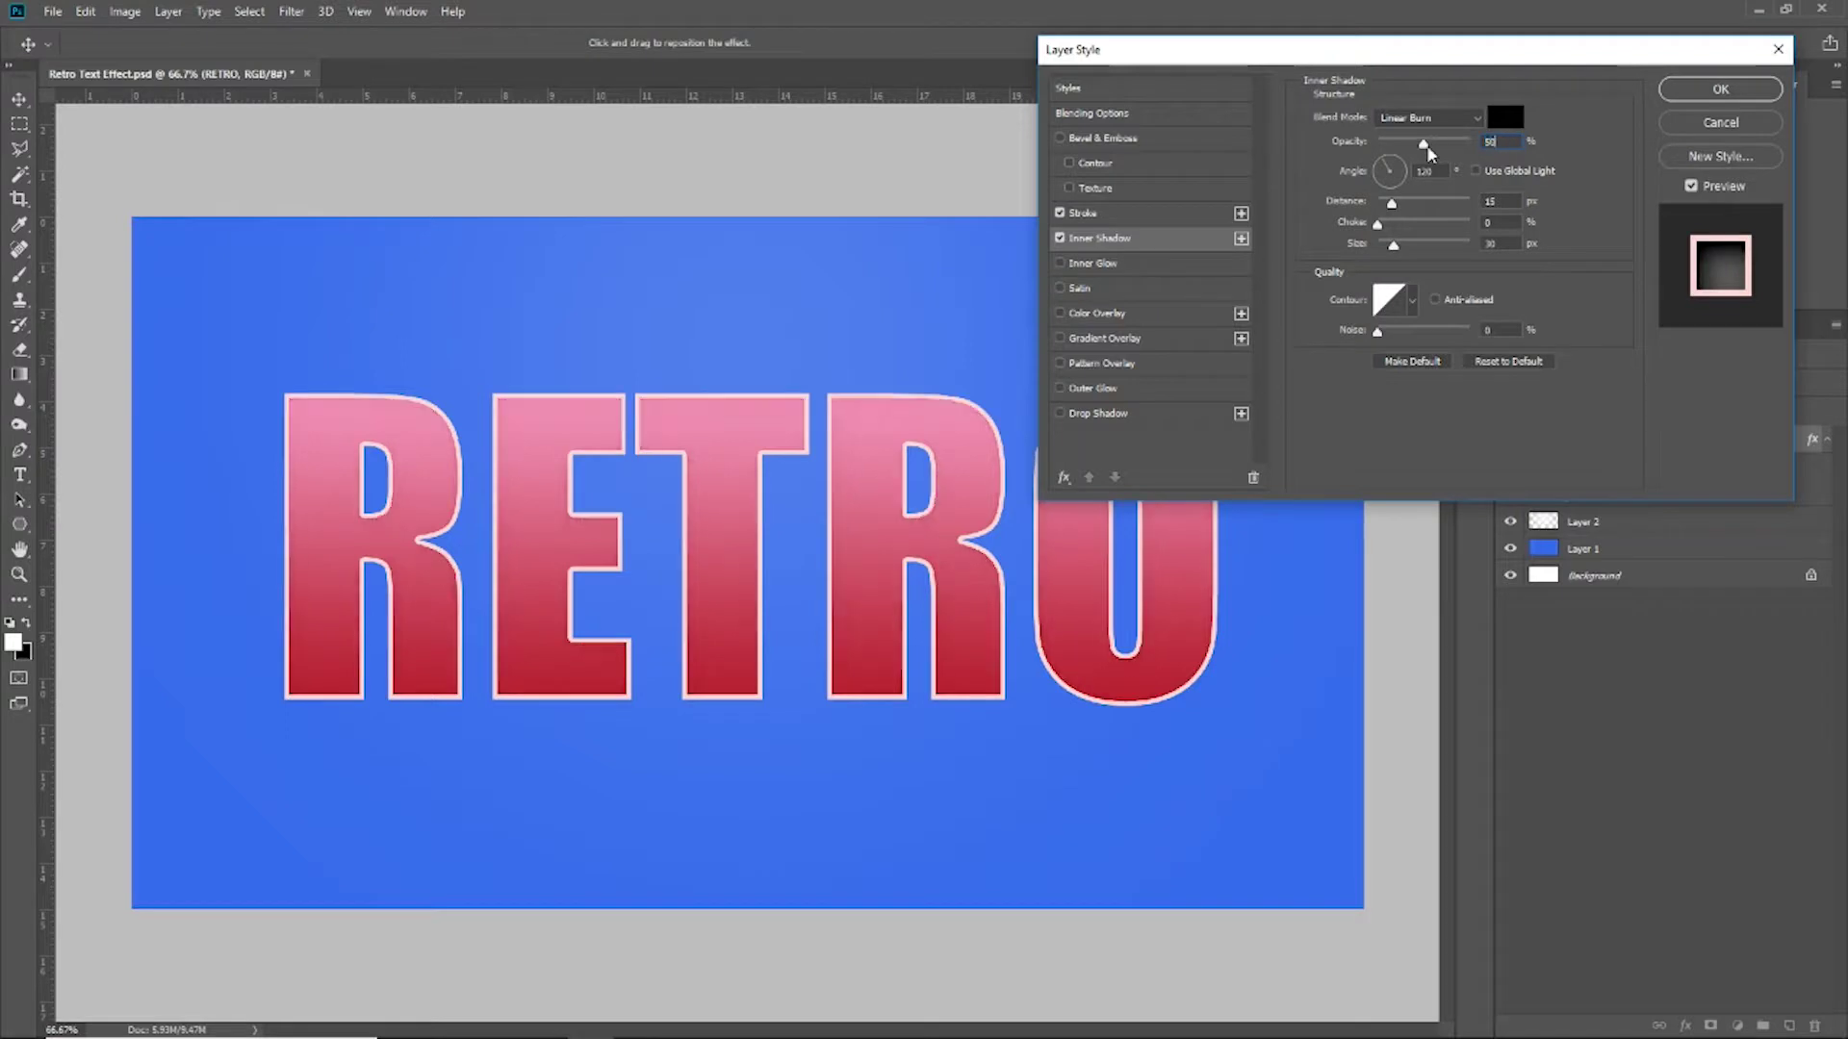
key(Tab)
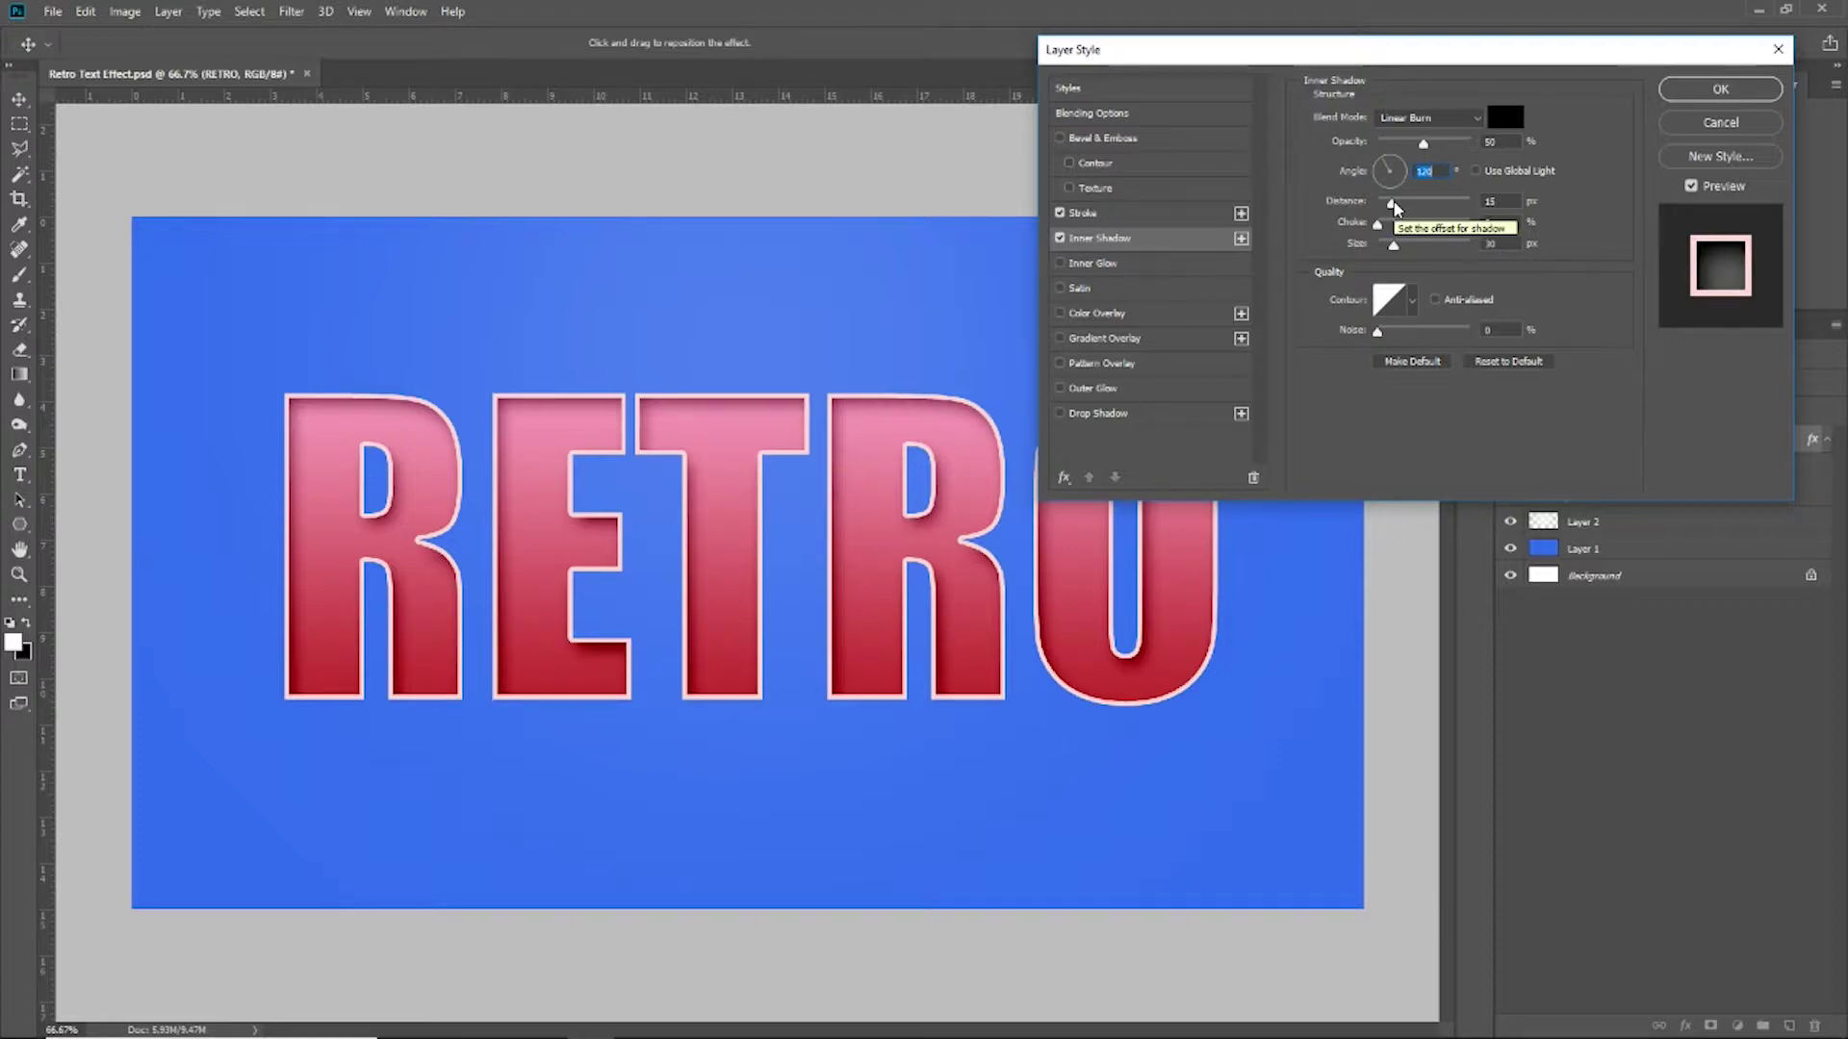
drag(1396, 208, 1407, 212)
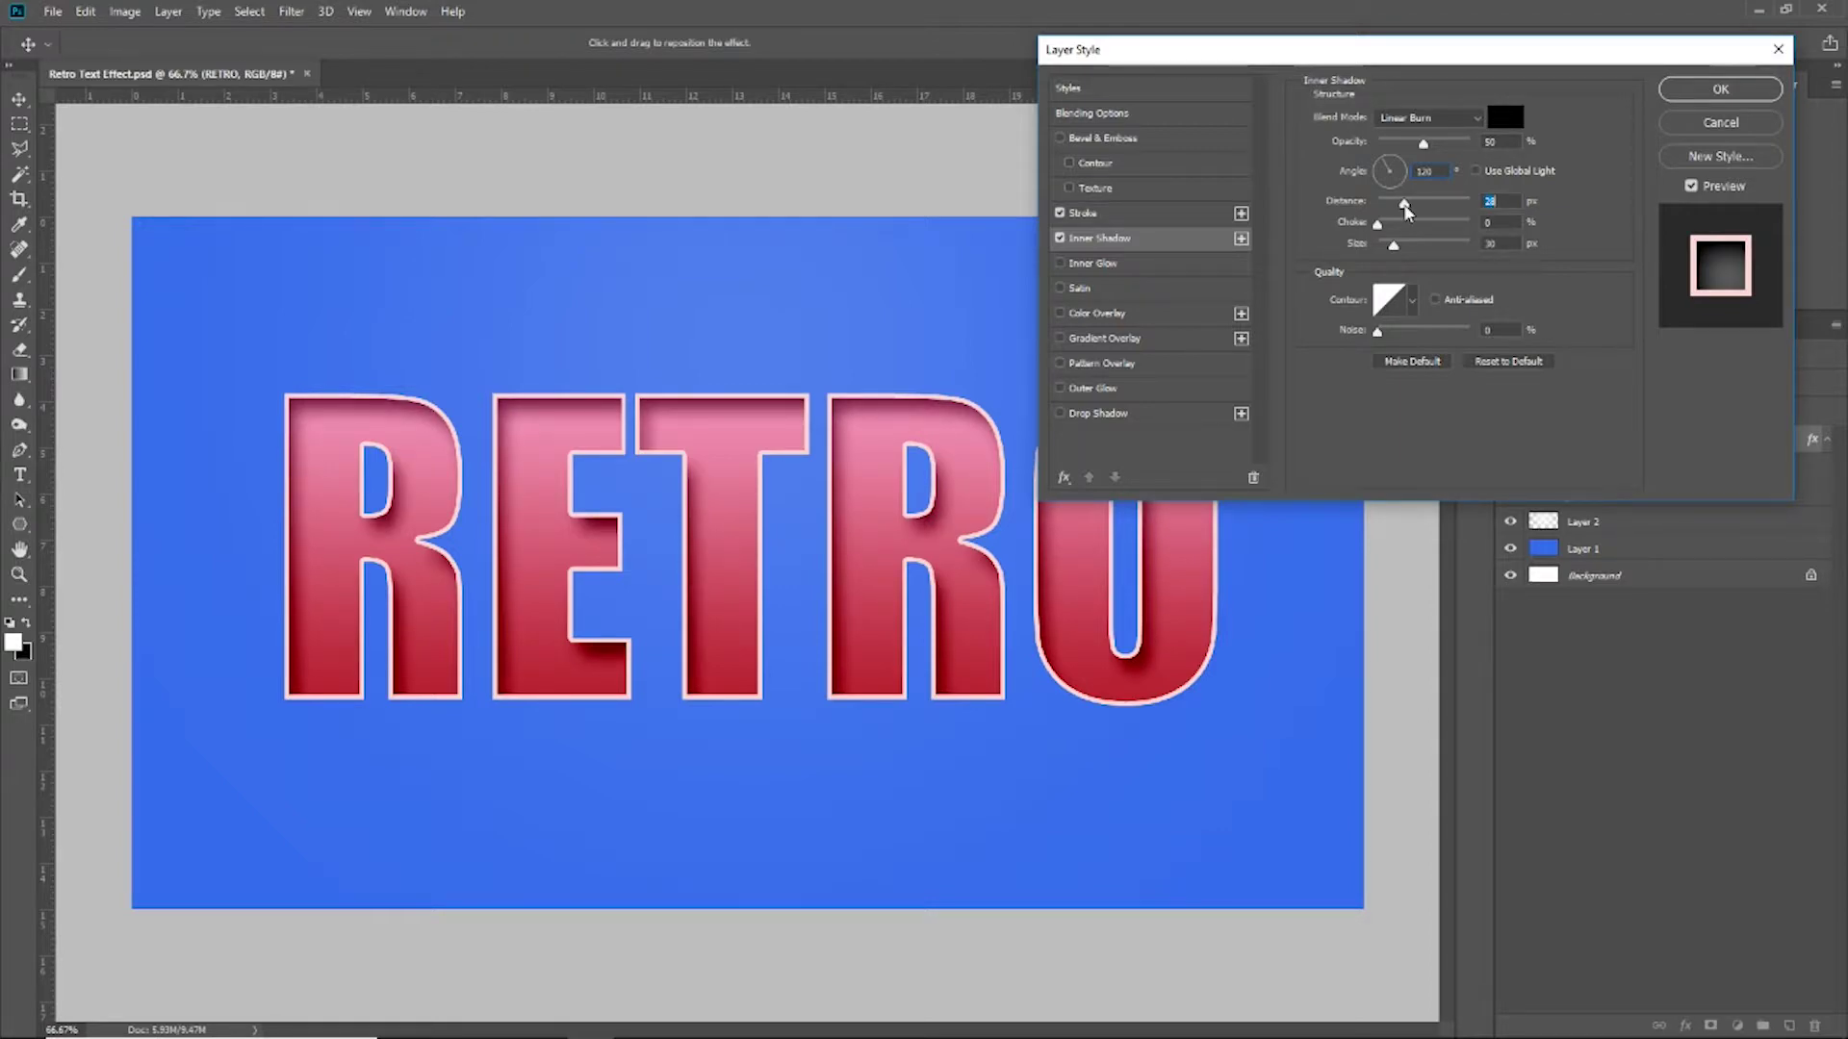
drag(1407, 212, 1406, 213)
drag(1405, 211, 1395, 211)
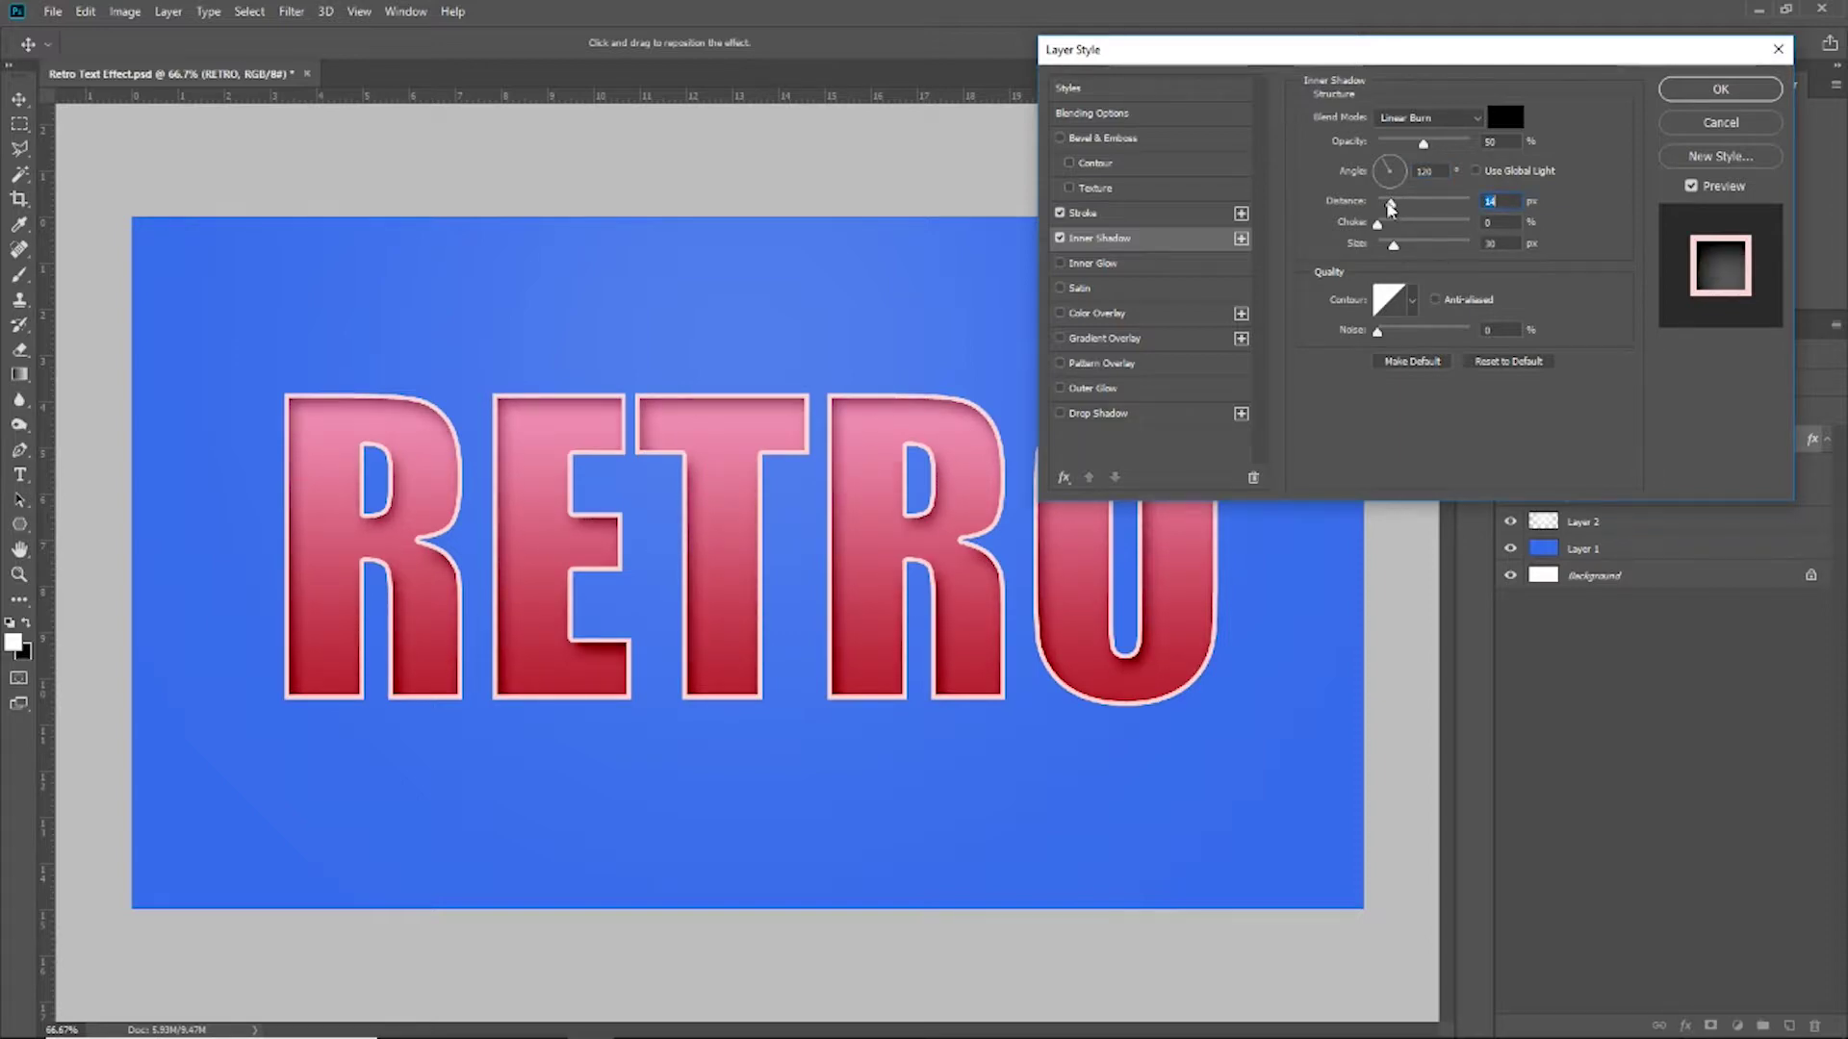
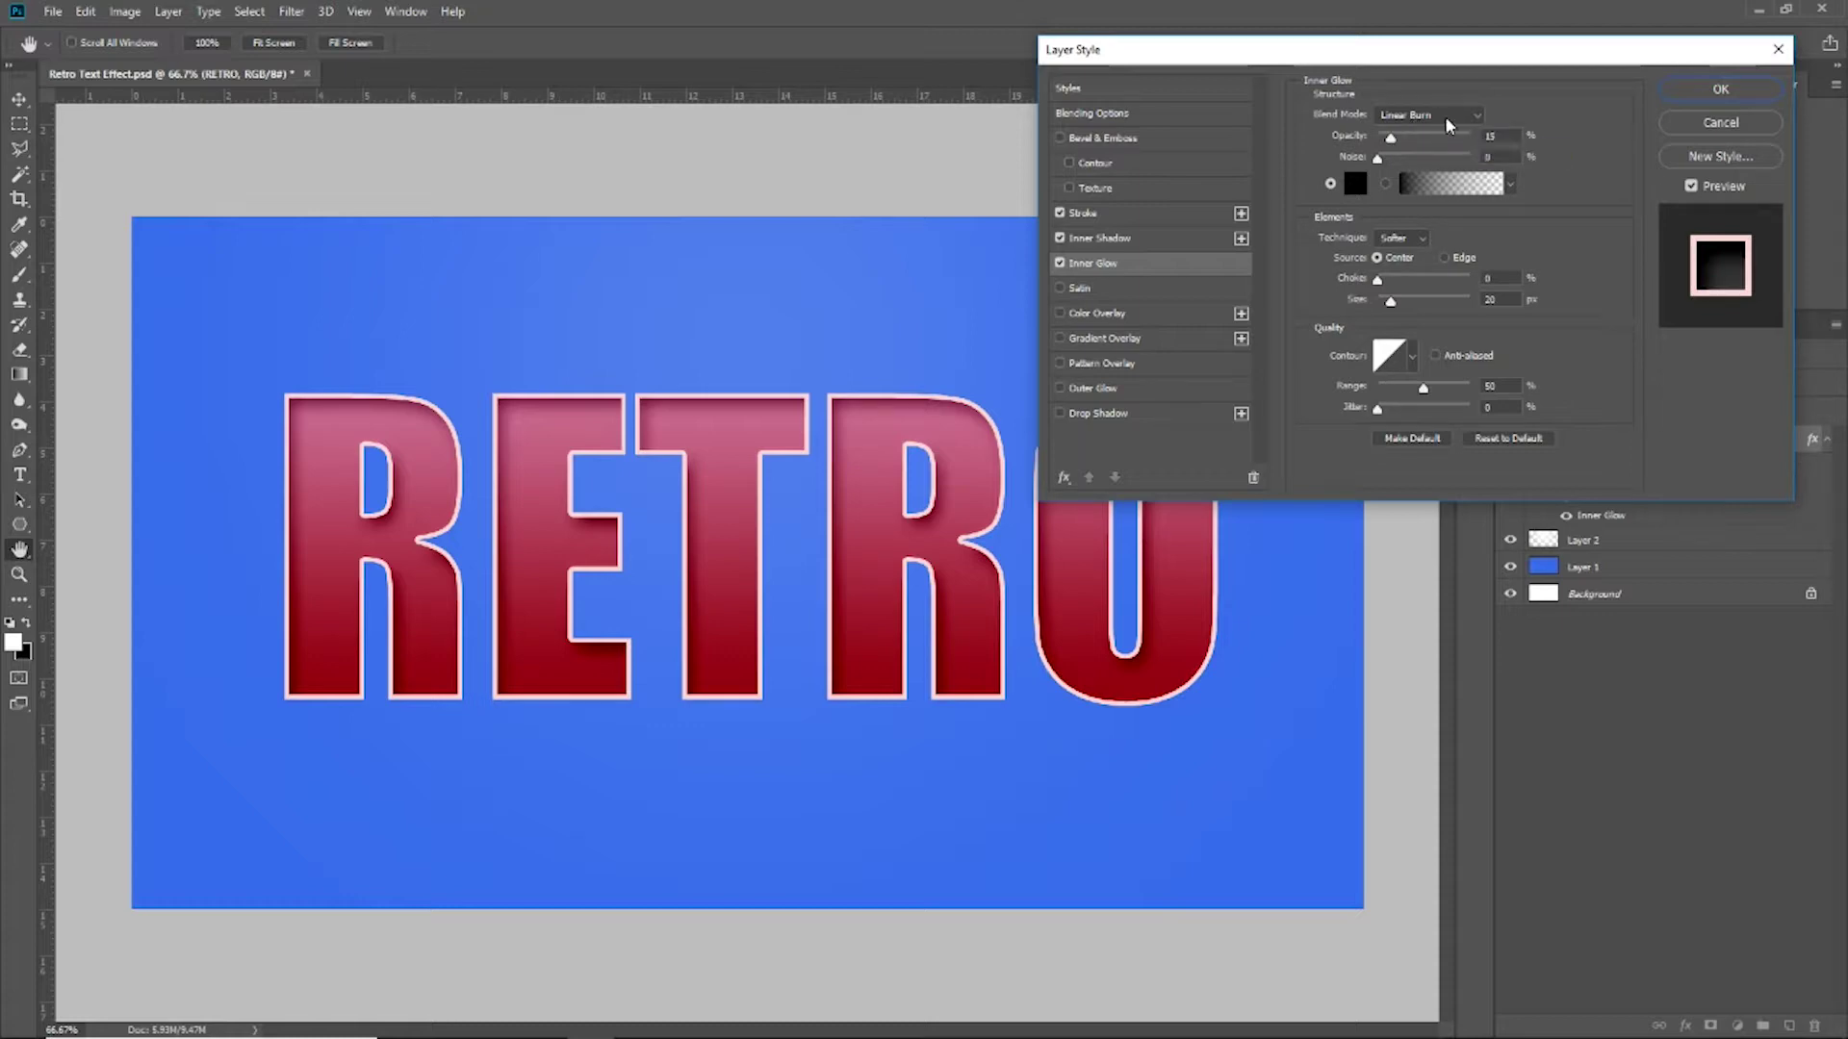
Try the Normal blend mode on the Inner Glow and restore it to Linear Burn
click(1434, 118)
click(1405, 135)
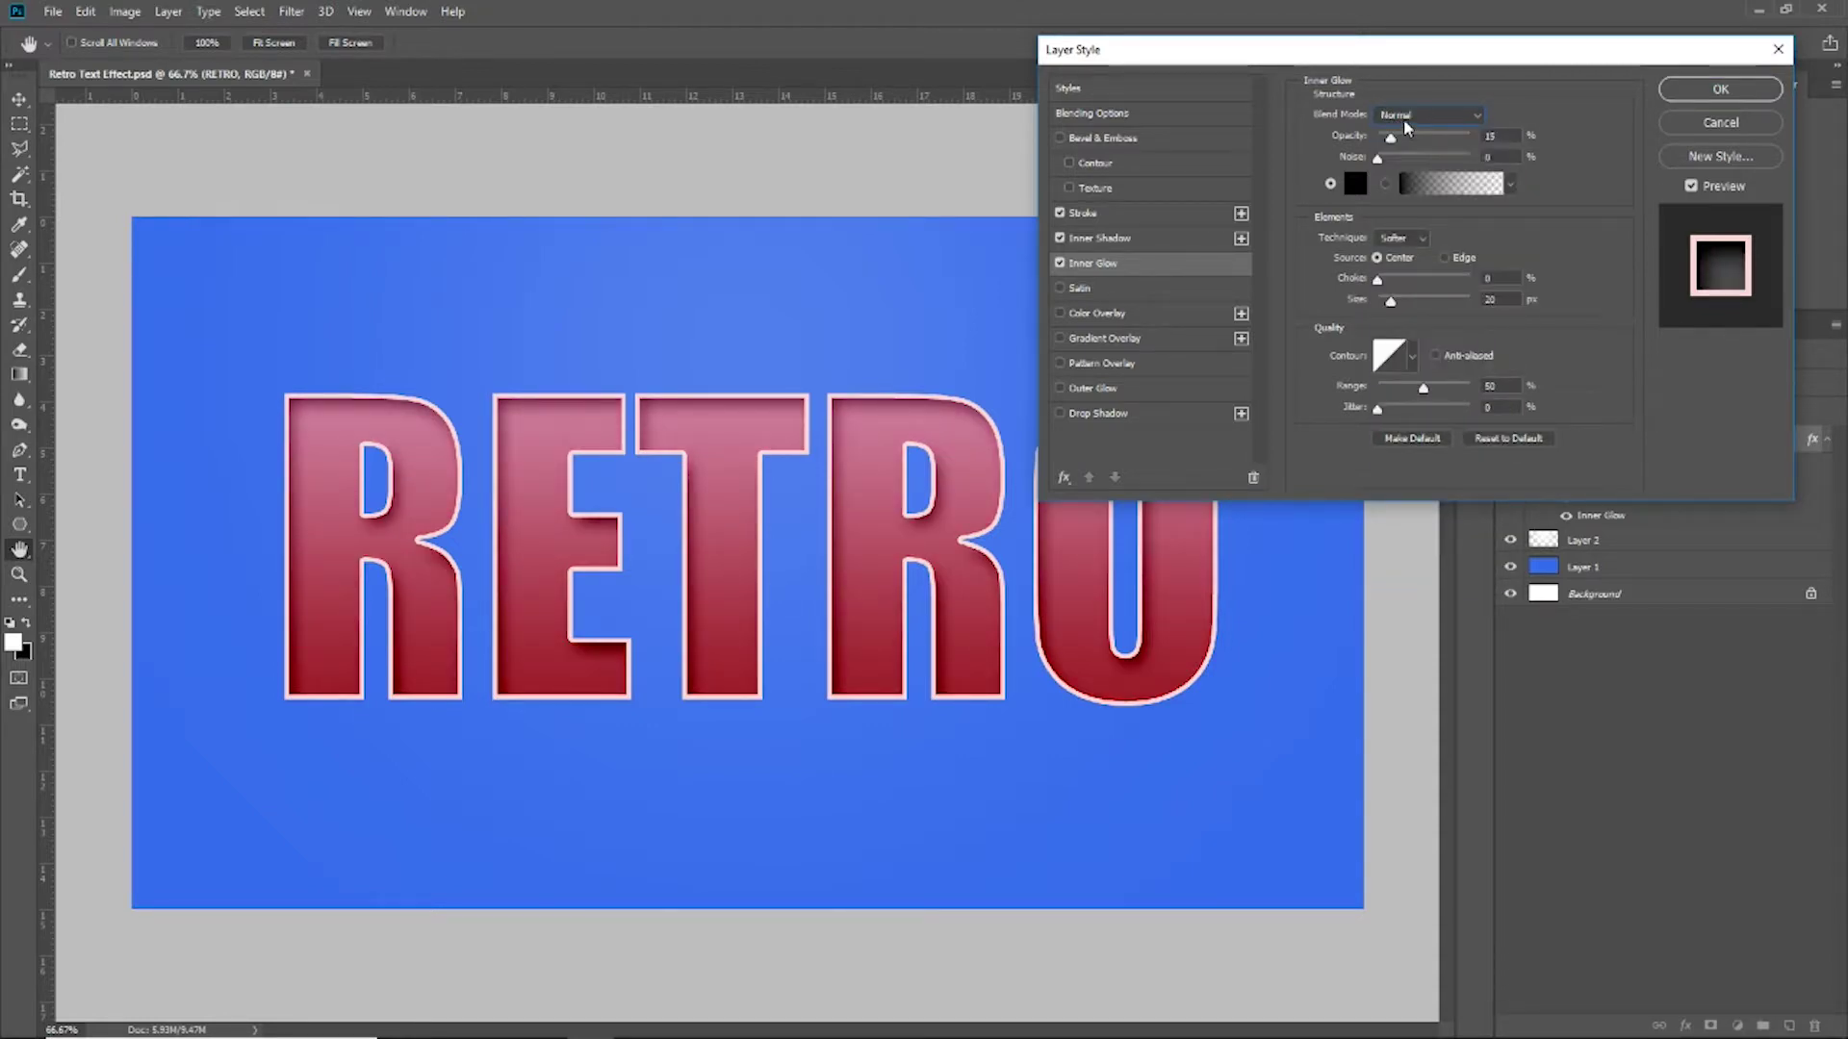
click(1407, 117)
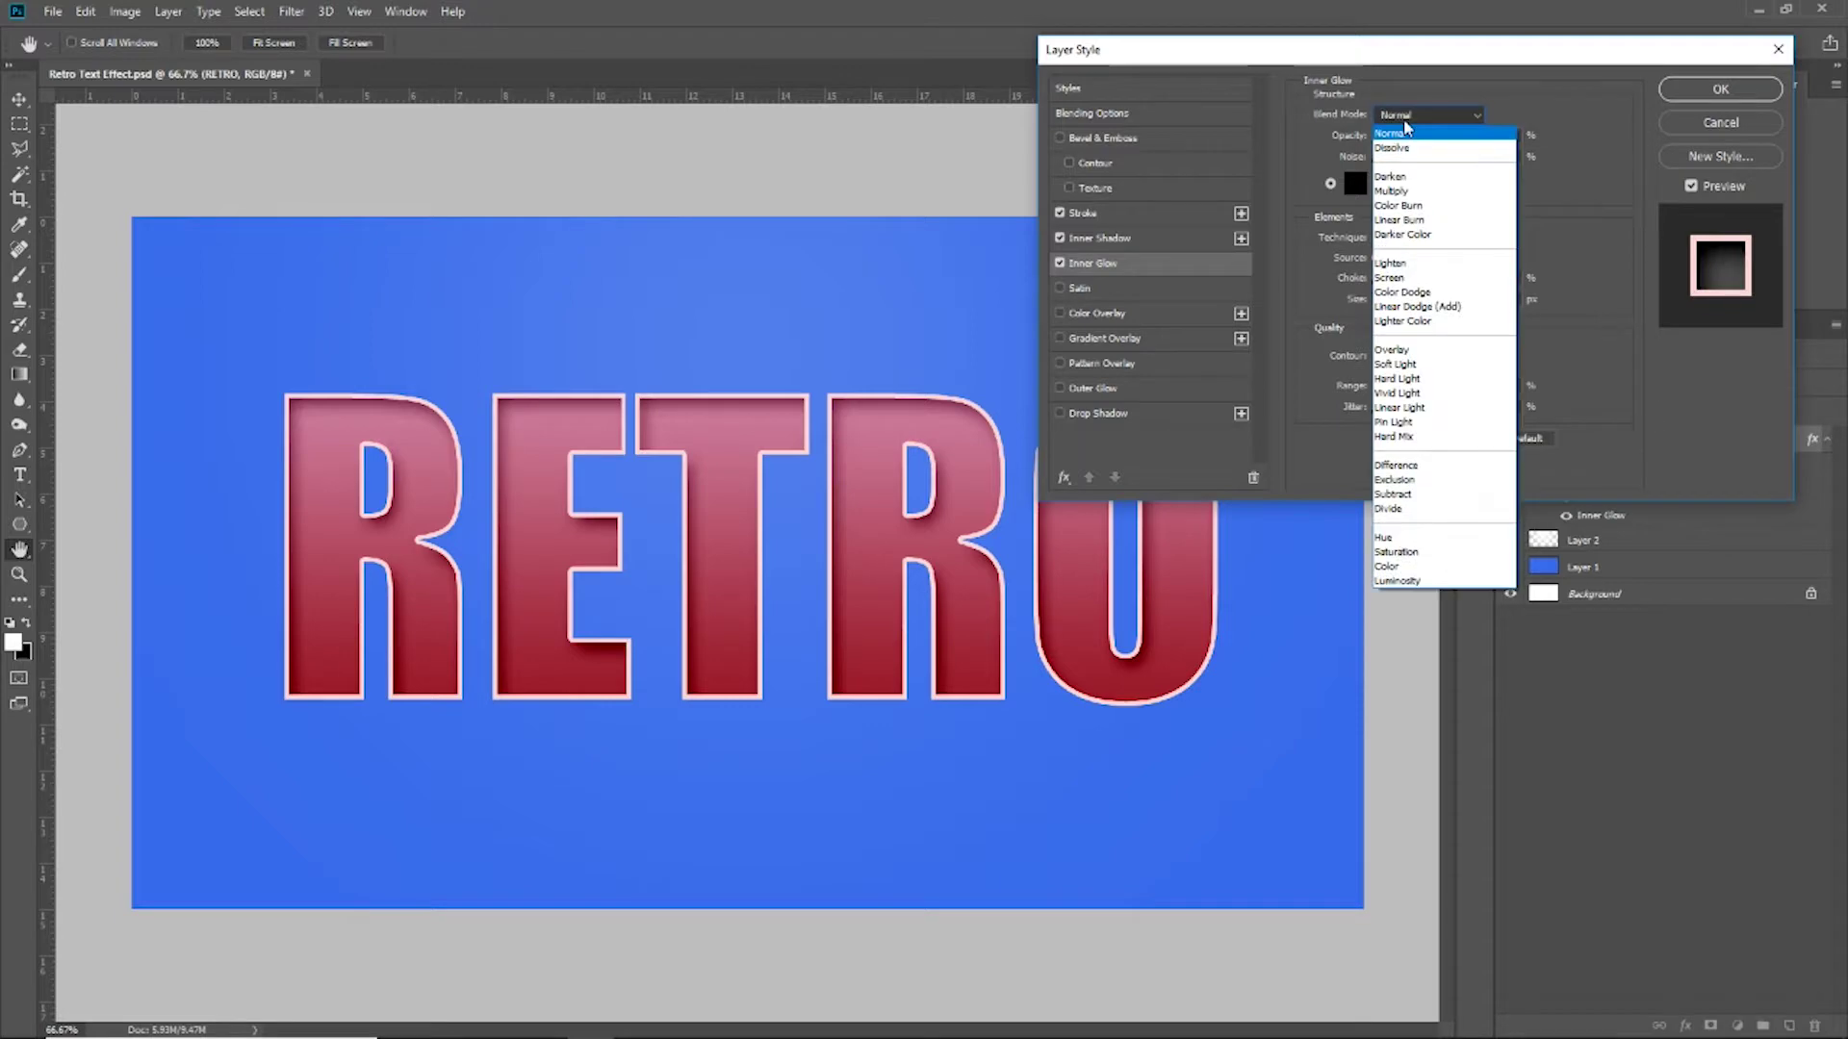
click(1405, 221)
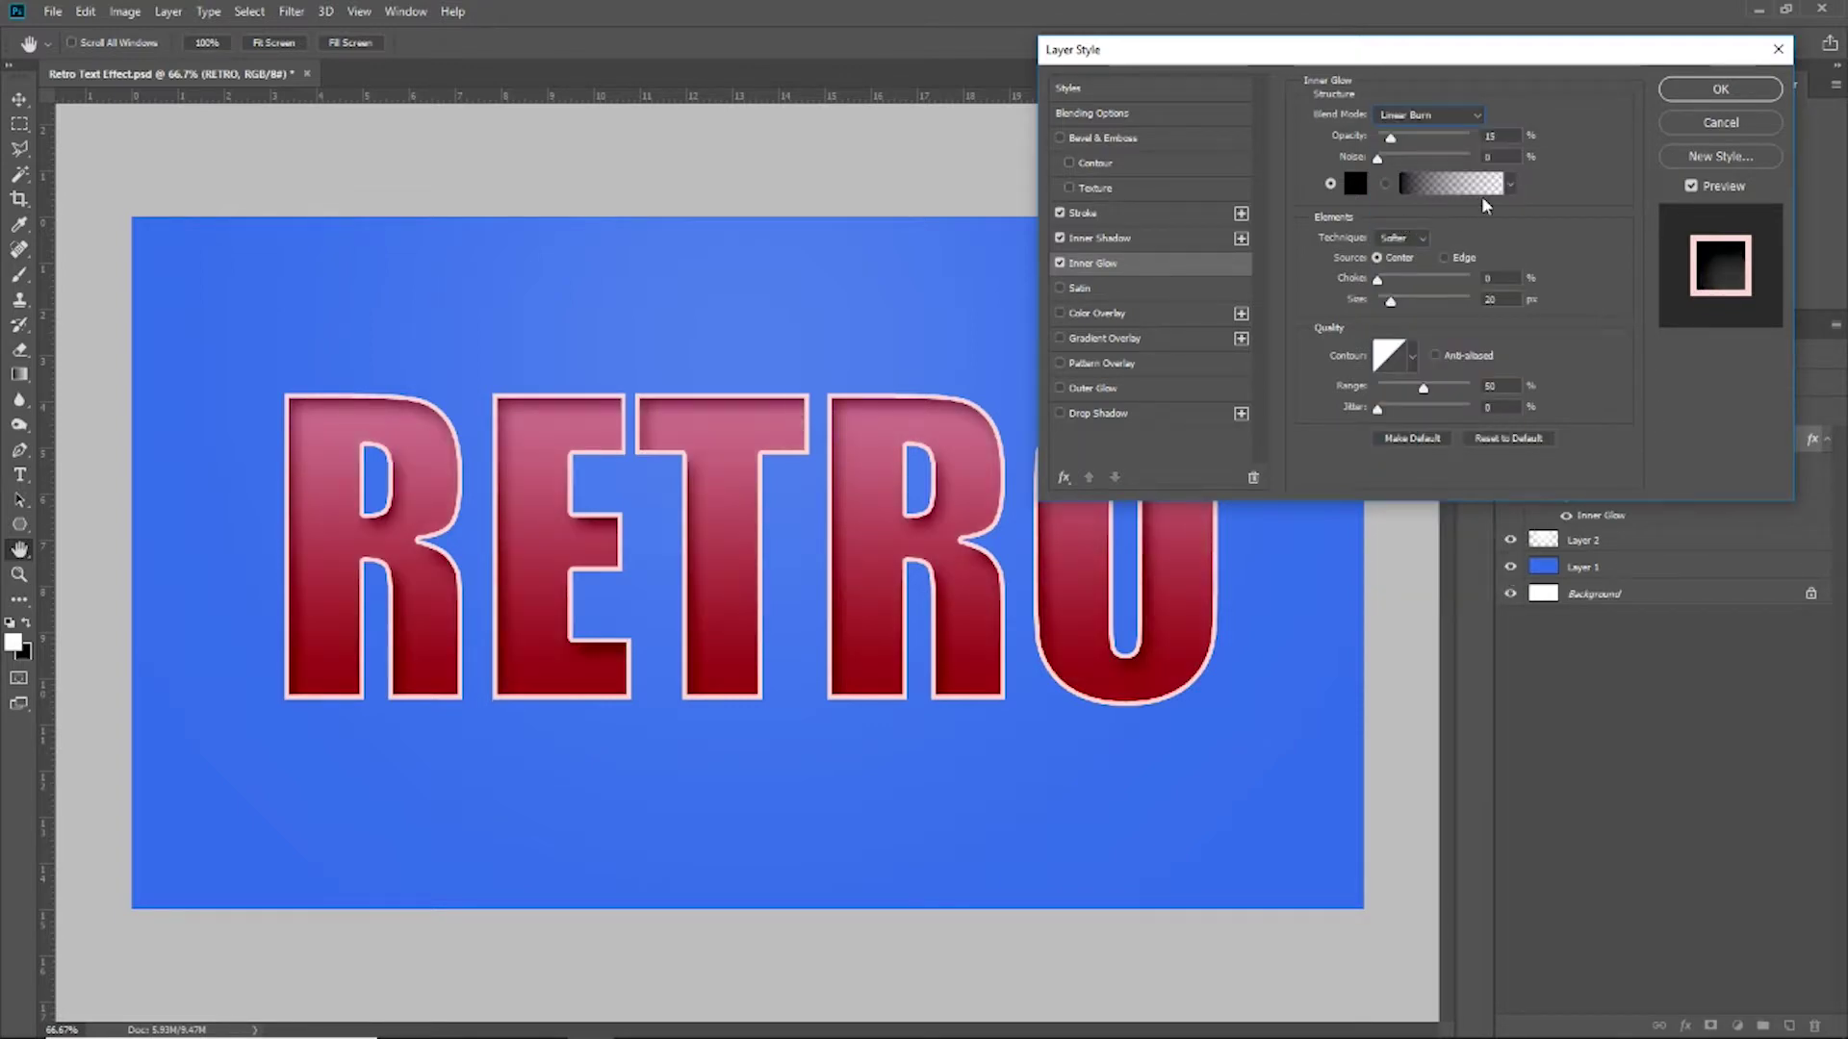
Try Inner Glow opacities of 30% and 50%, and restore the opacity to 15%
click(1391, 139)
drag(1395, 142, 1404, 144)
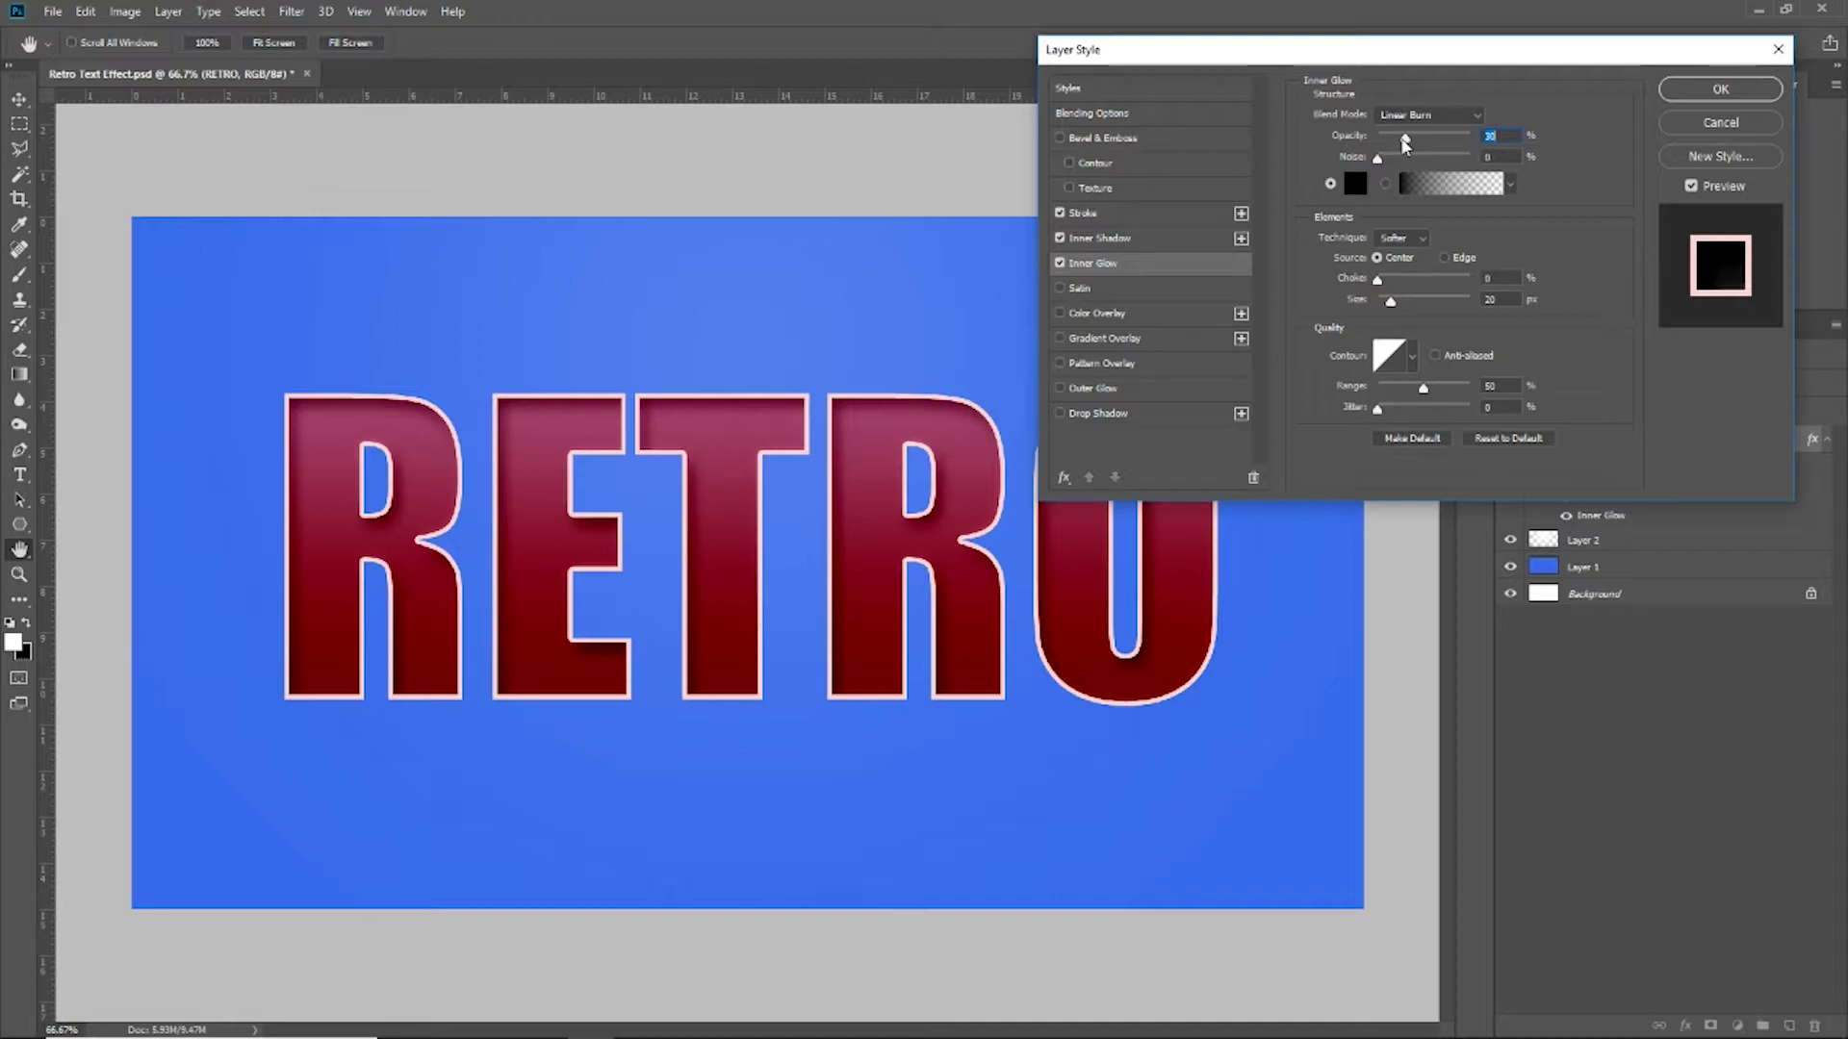
text(50)
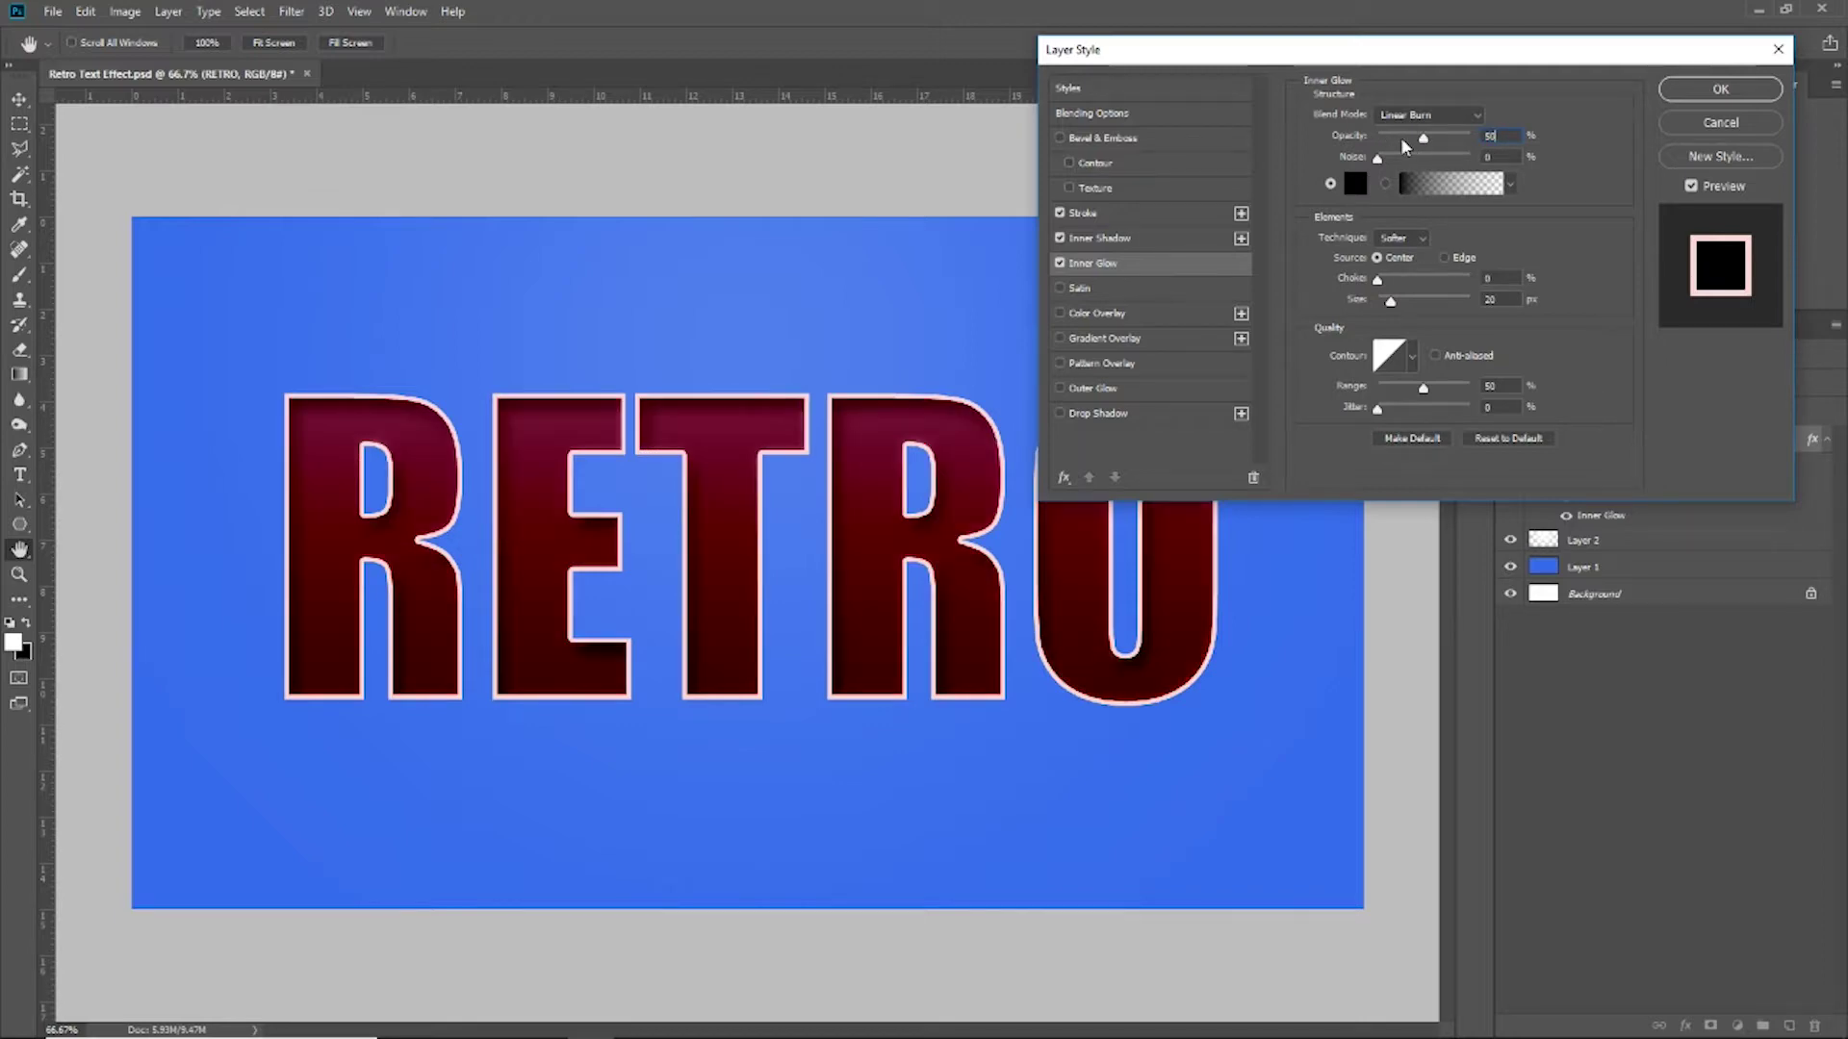
key(BackSpace)
key(BackSpace)
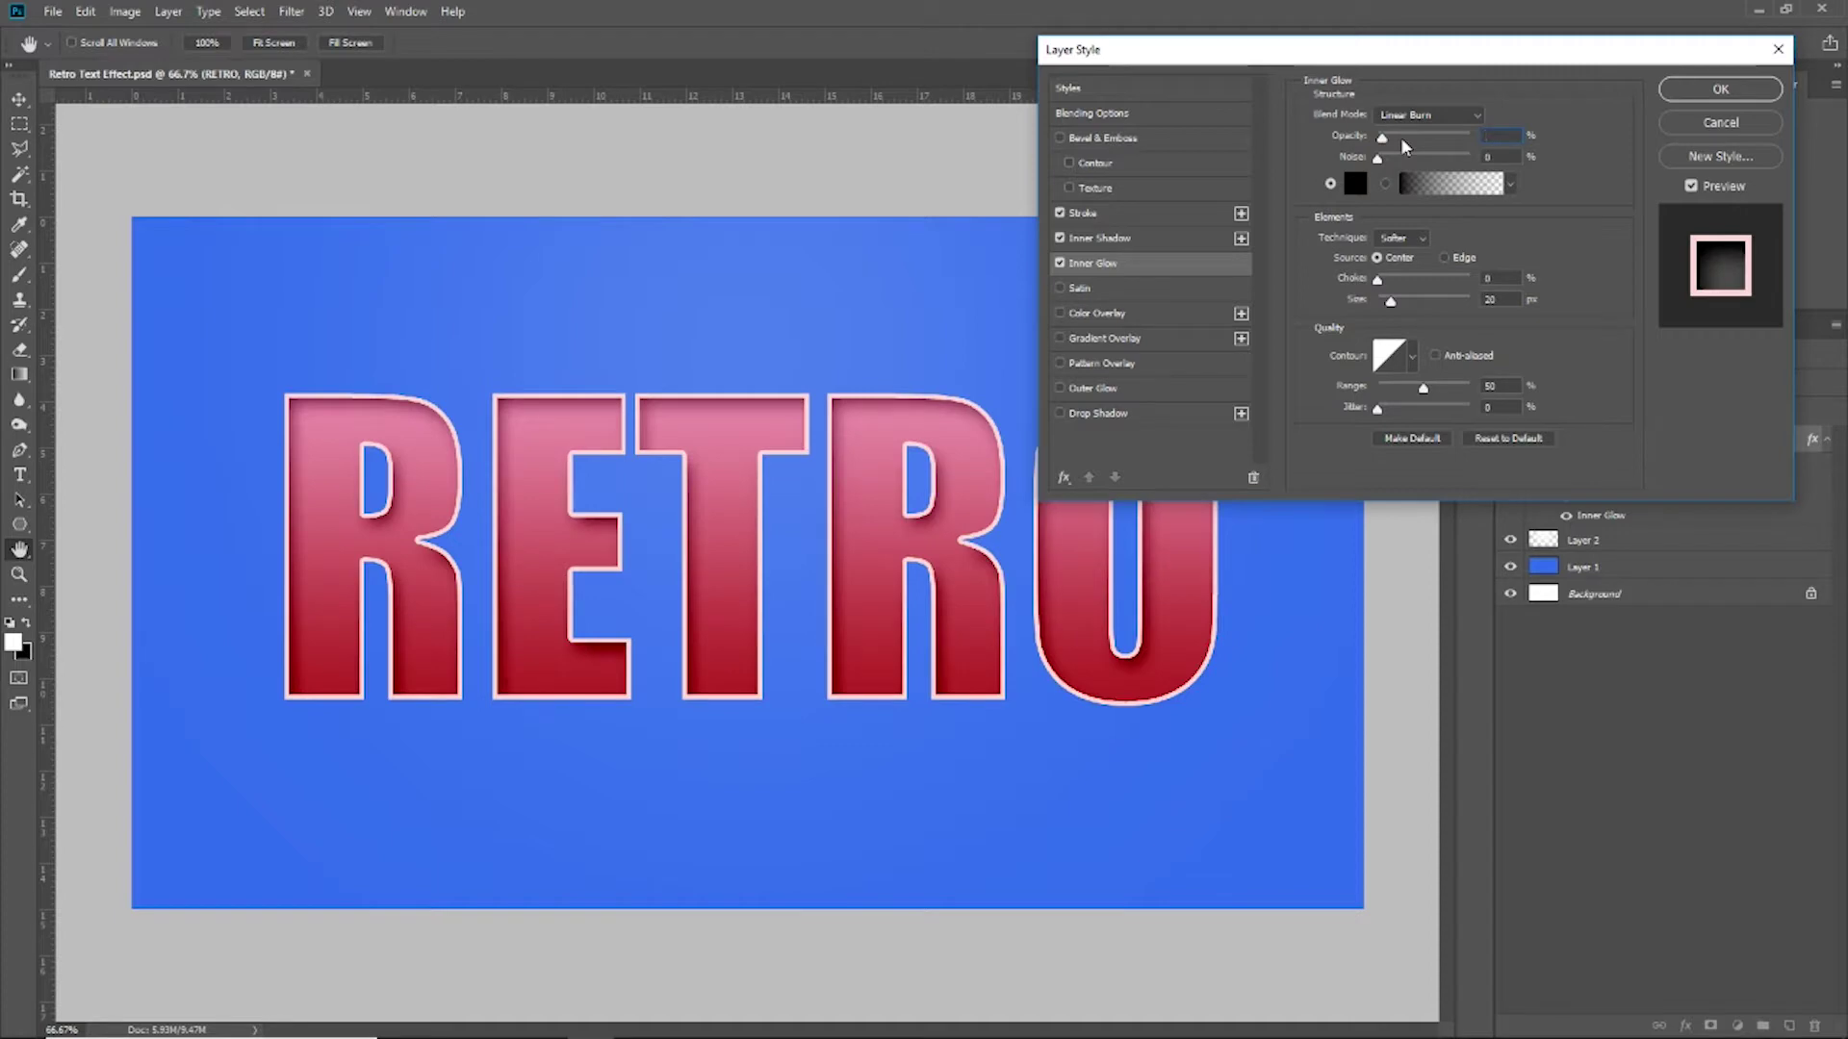
text(15)
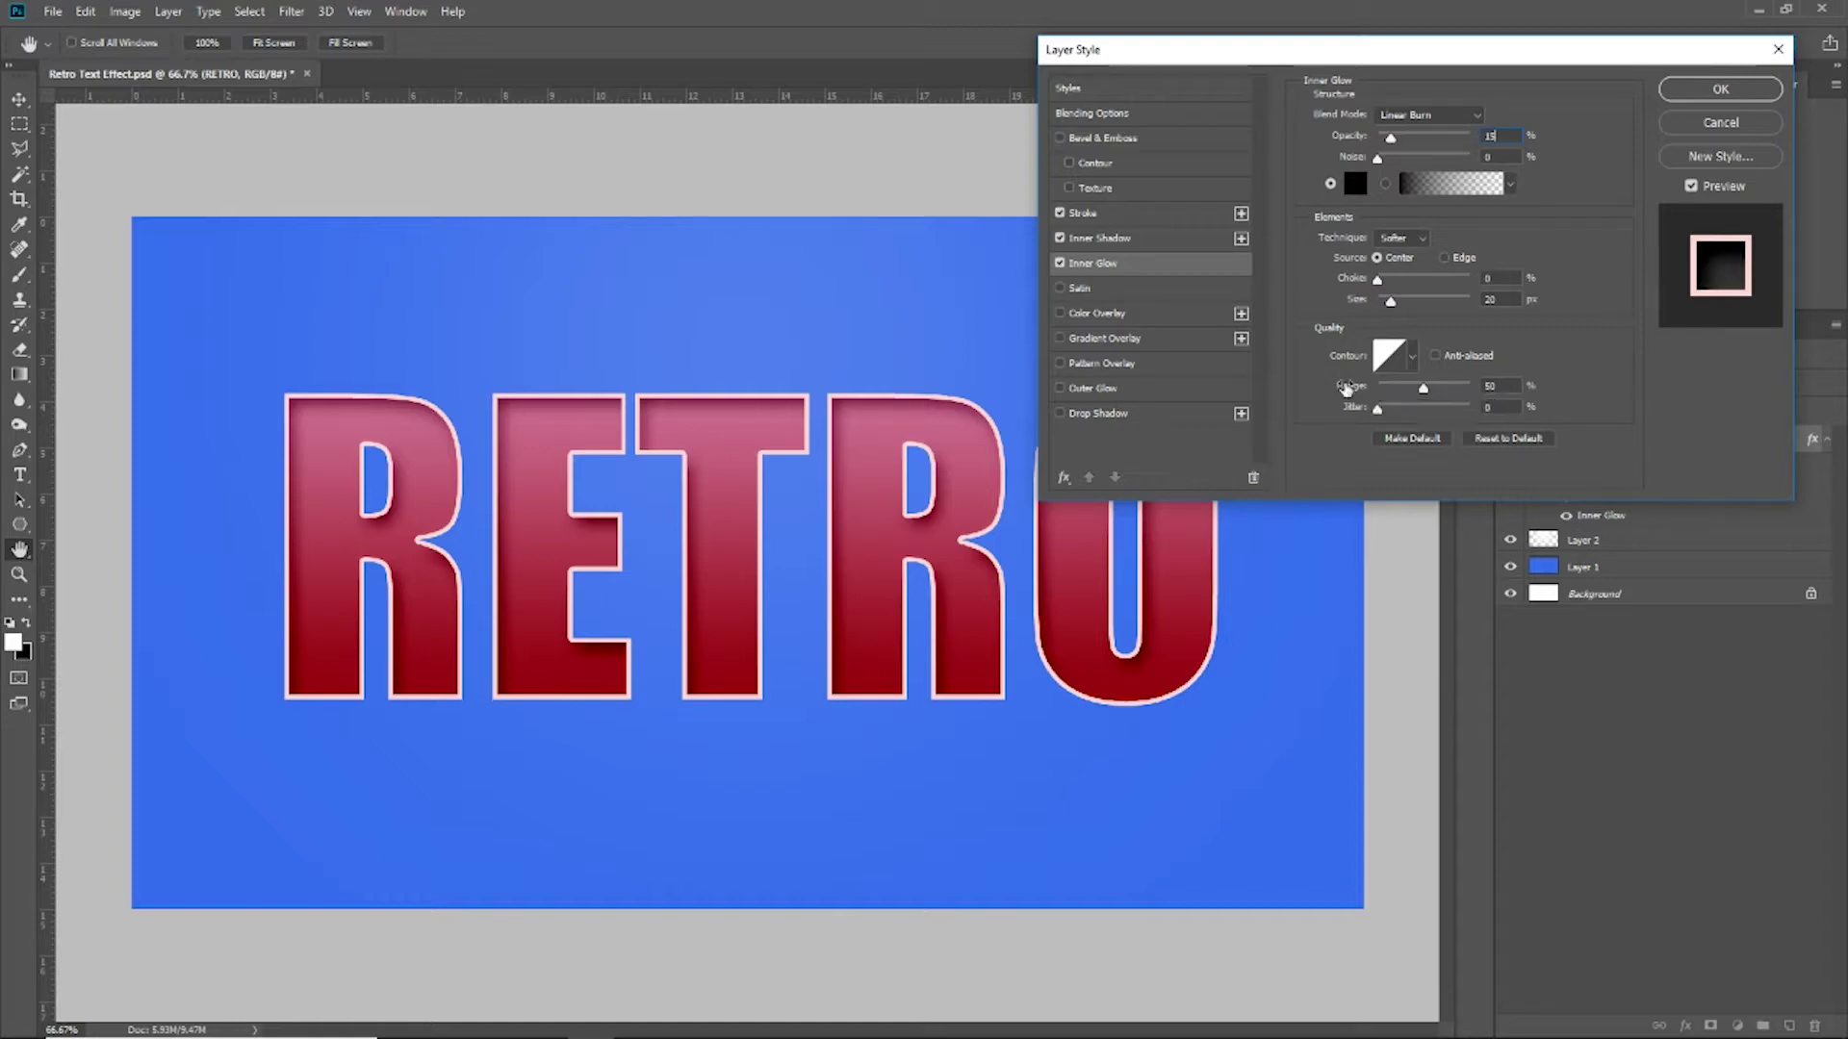
Add a Pattern Overlay to the RETRO layer, try a higher opacity, and set it to 15%
click(1182, 366)
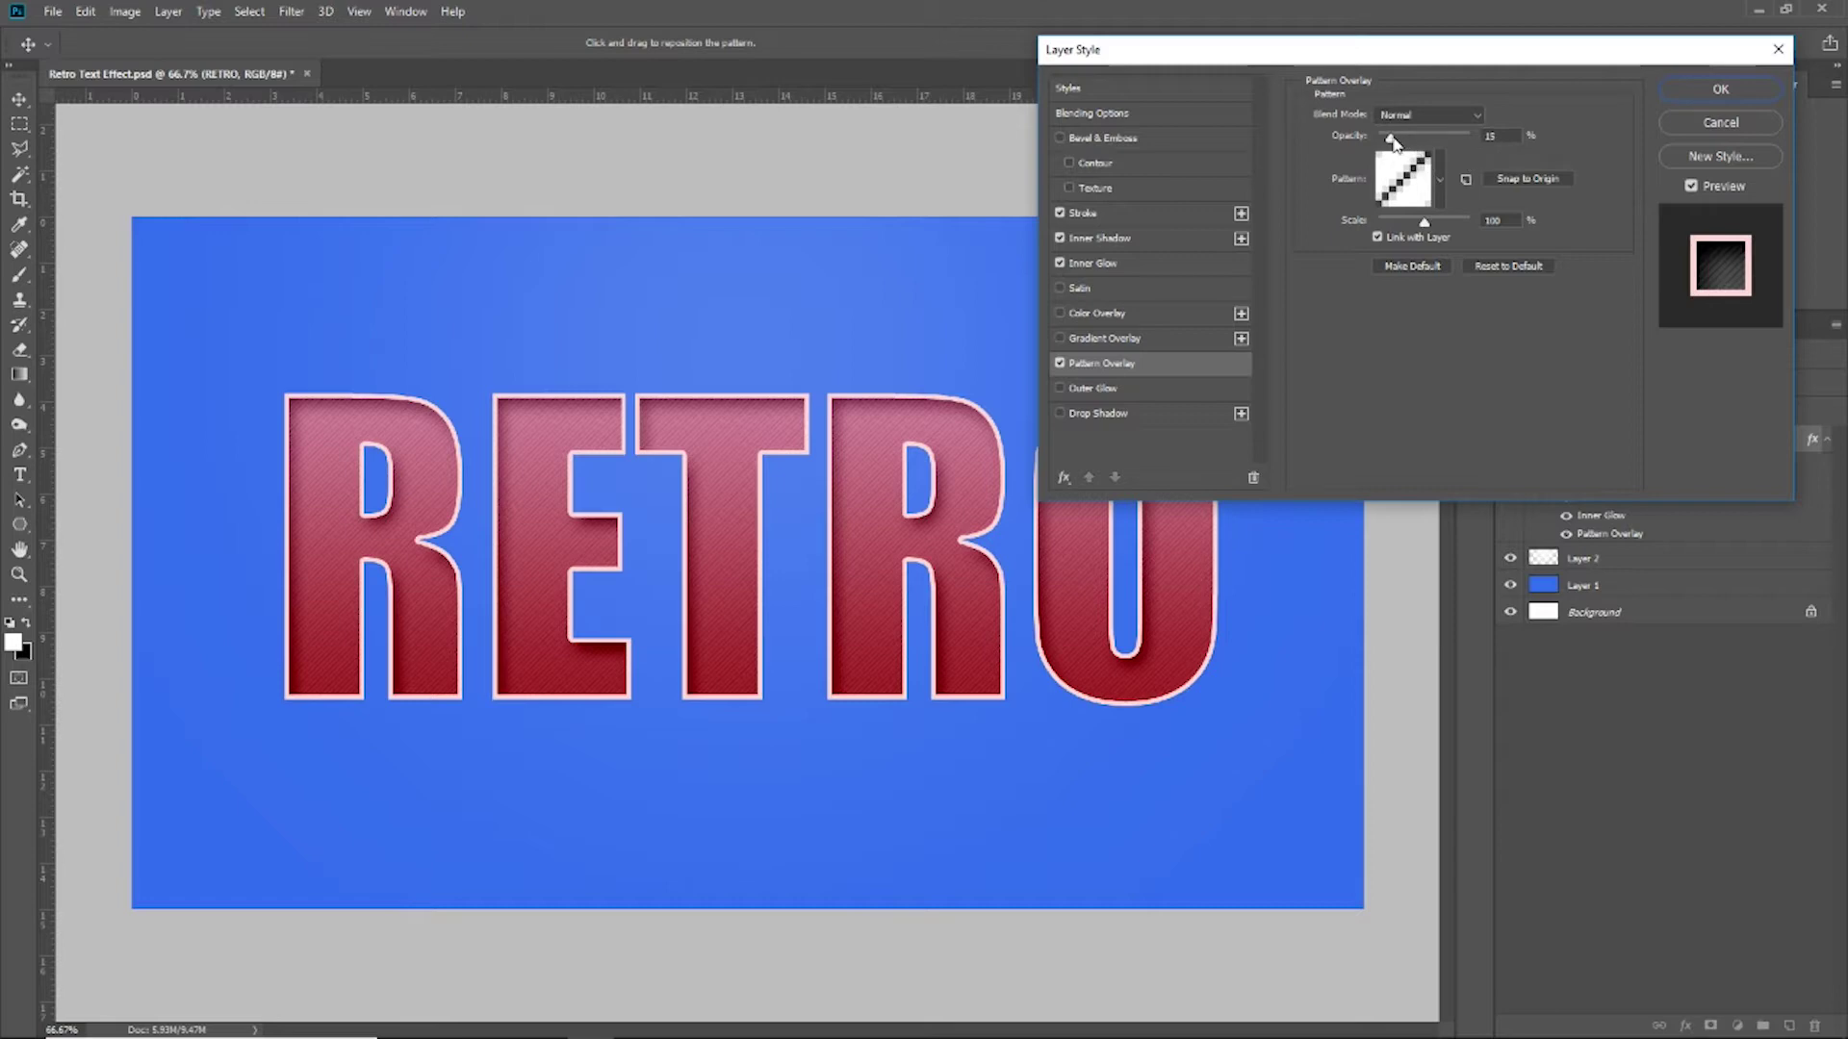
mouse_move(1393, 140)
mouse_down()
mouse_move(1481, 143)
mouse_move(1407, 151)
mouse_up()
text(15)
Try the thicker diagonal pattern for the overlay, return to the thin diagonal line pattern, and apply the layer style
click(1439, 178)
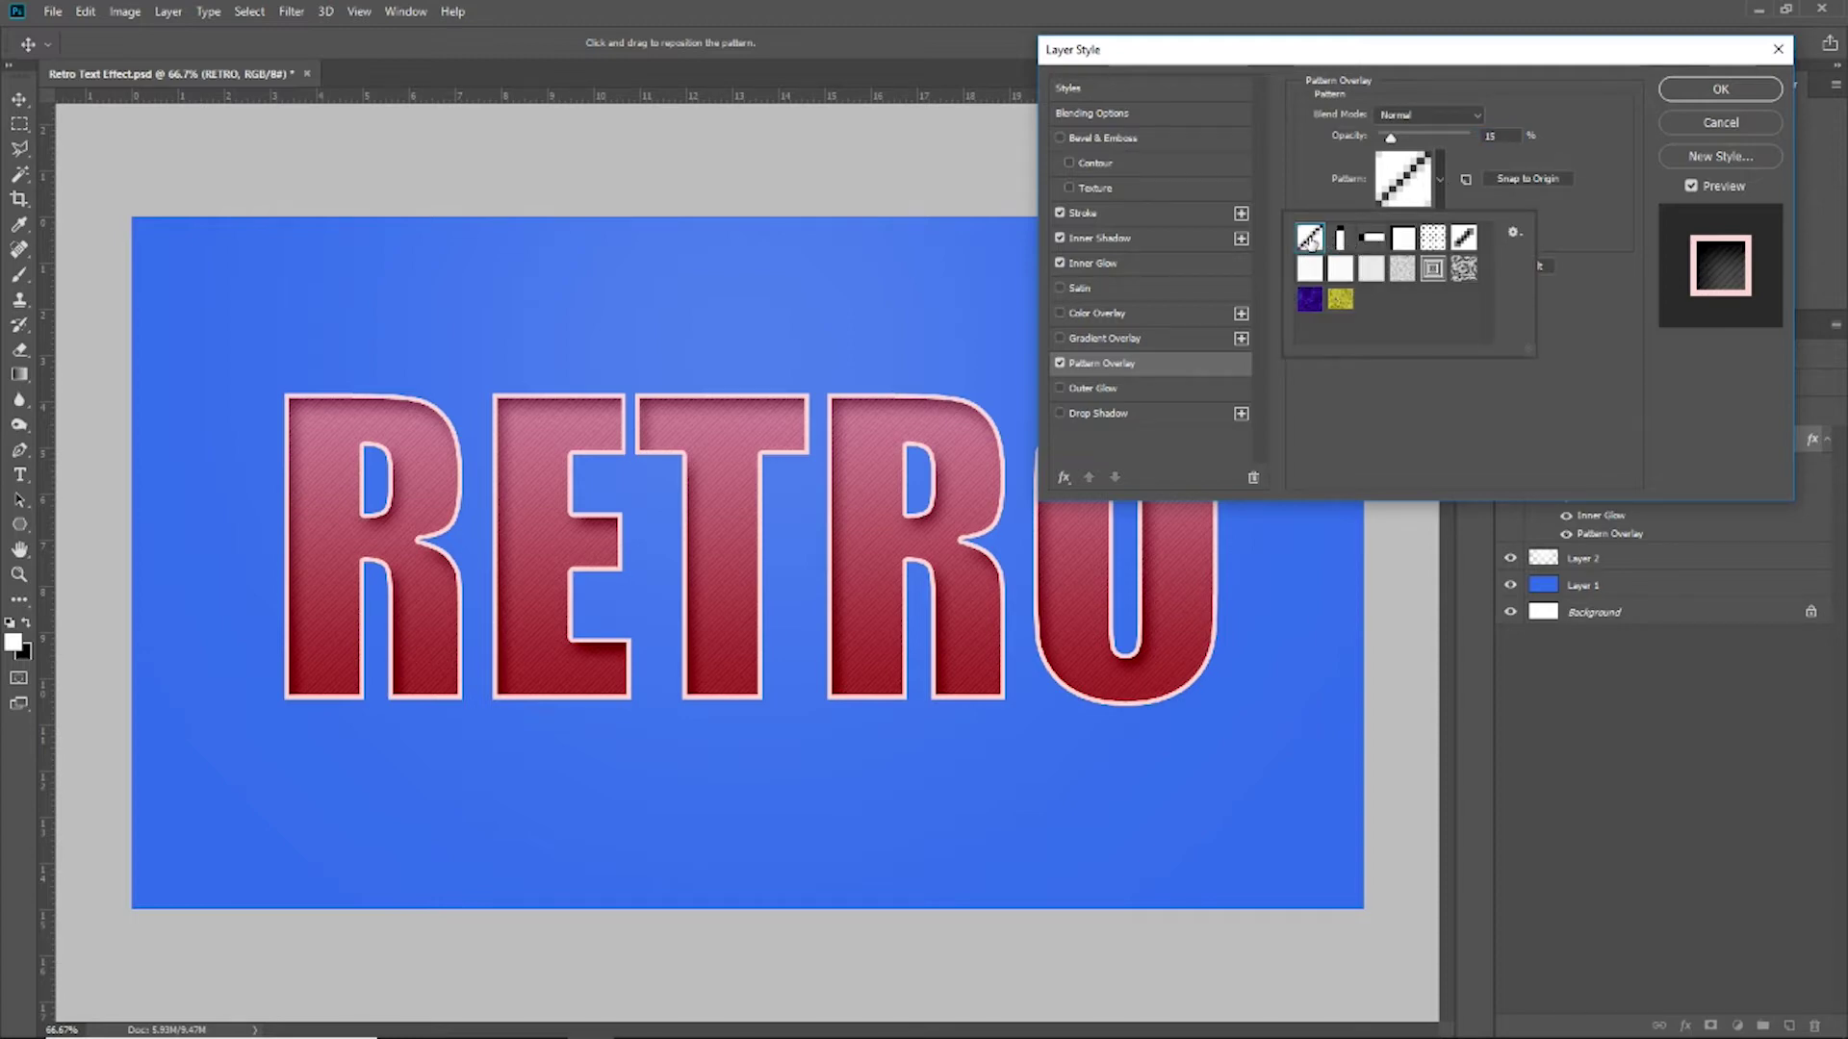
click(1465, 239)
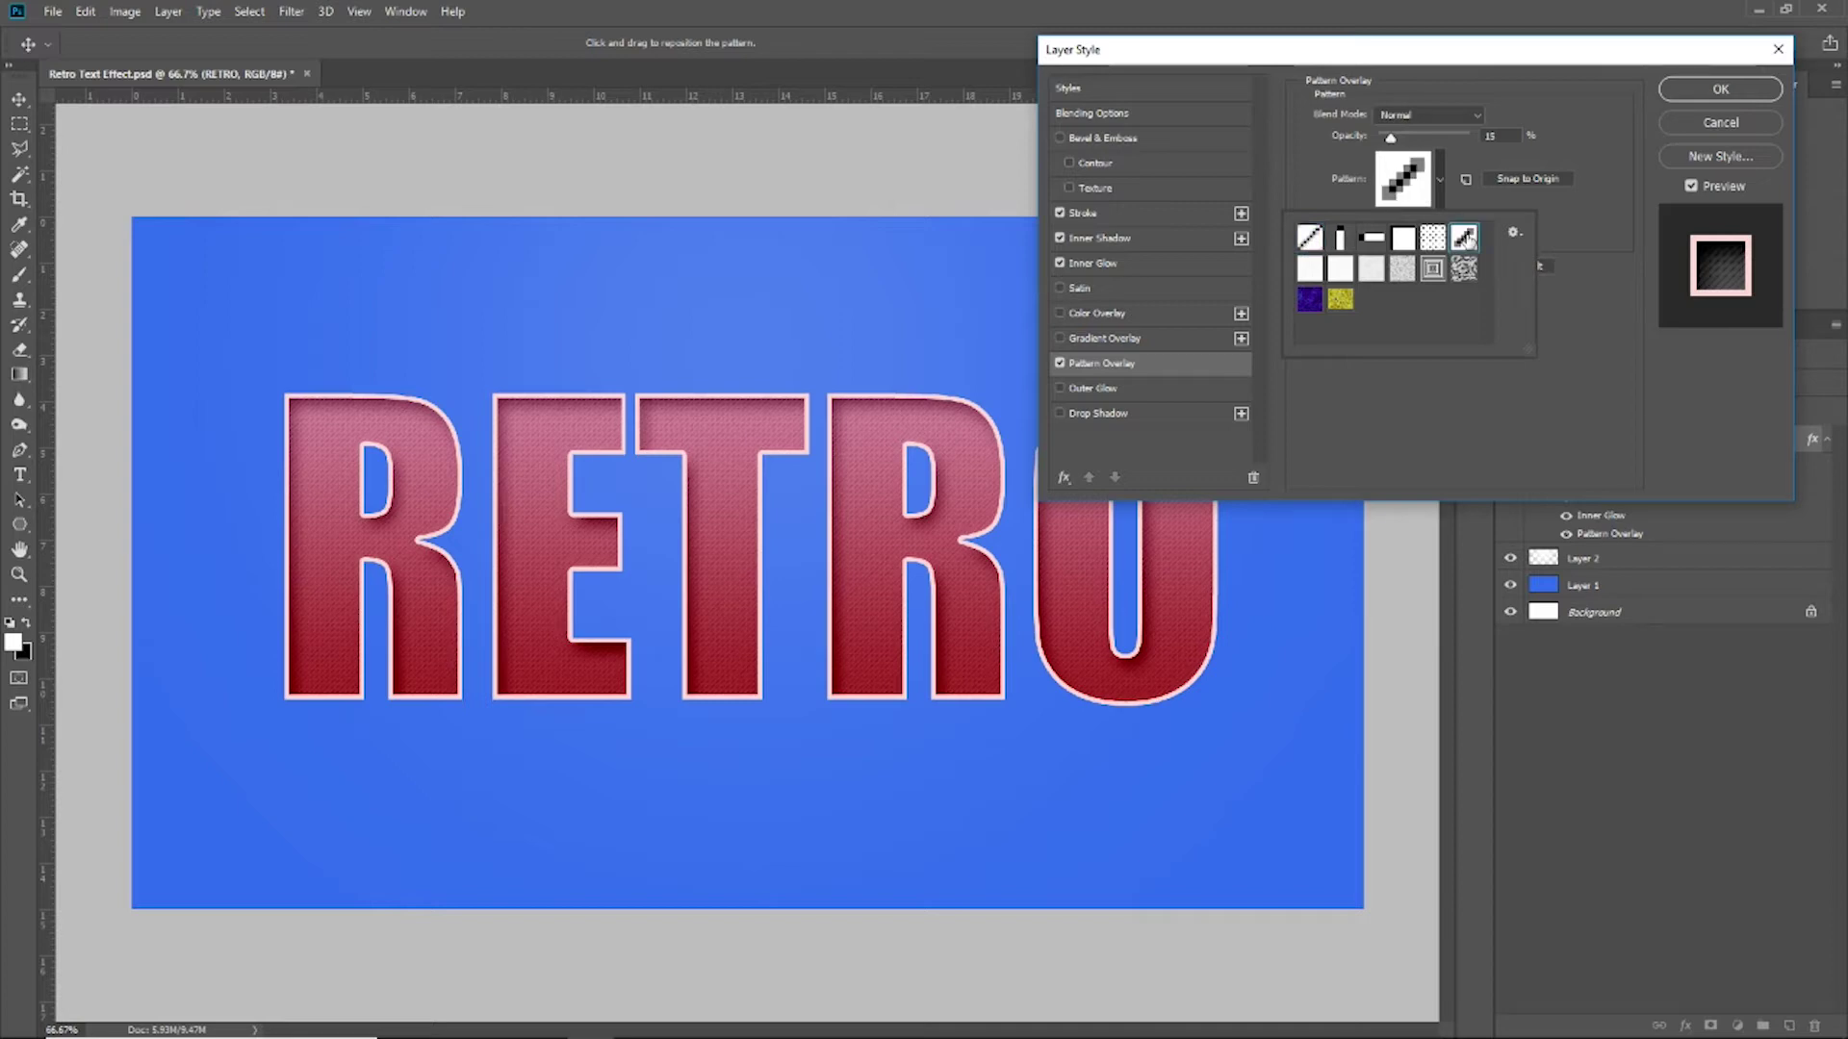
click(1309, 239)
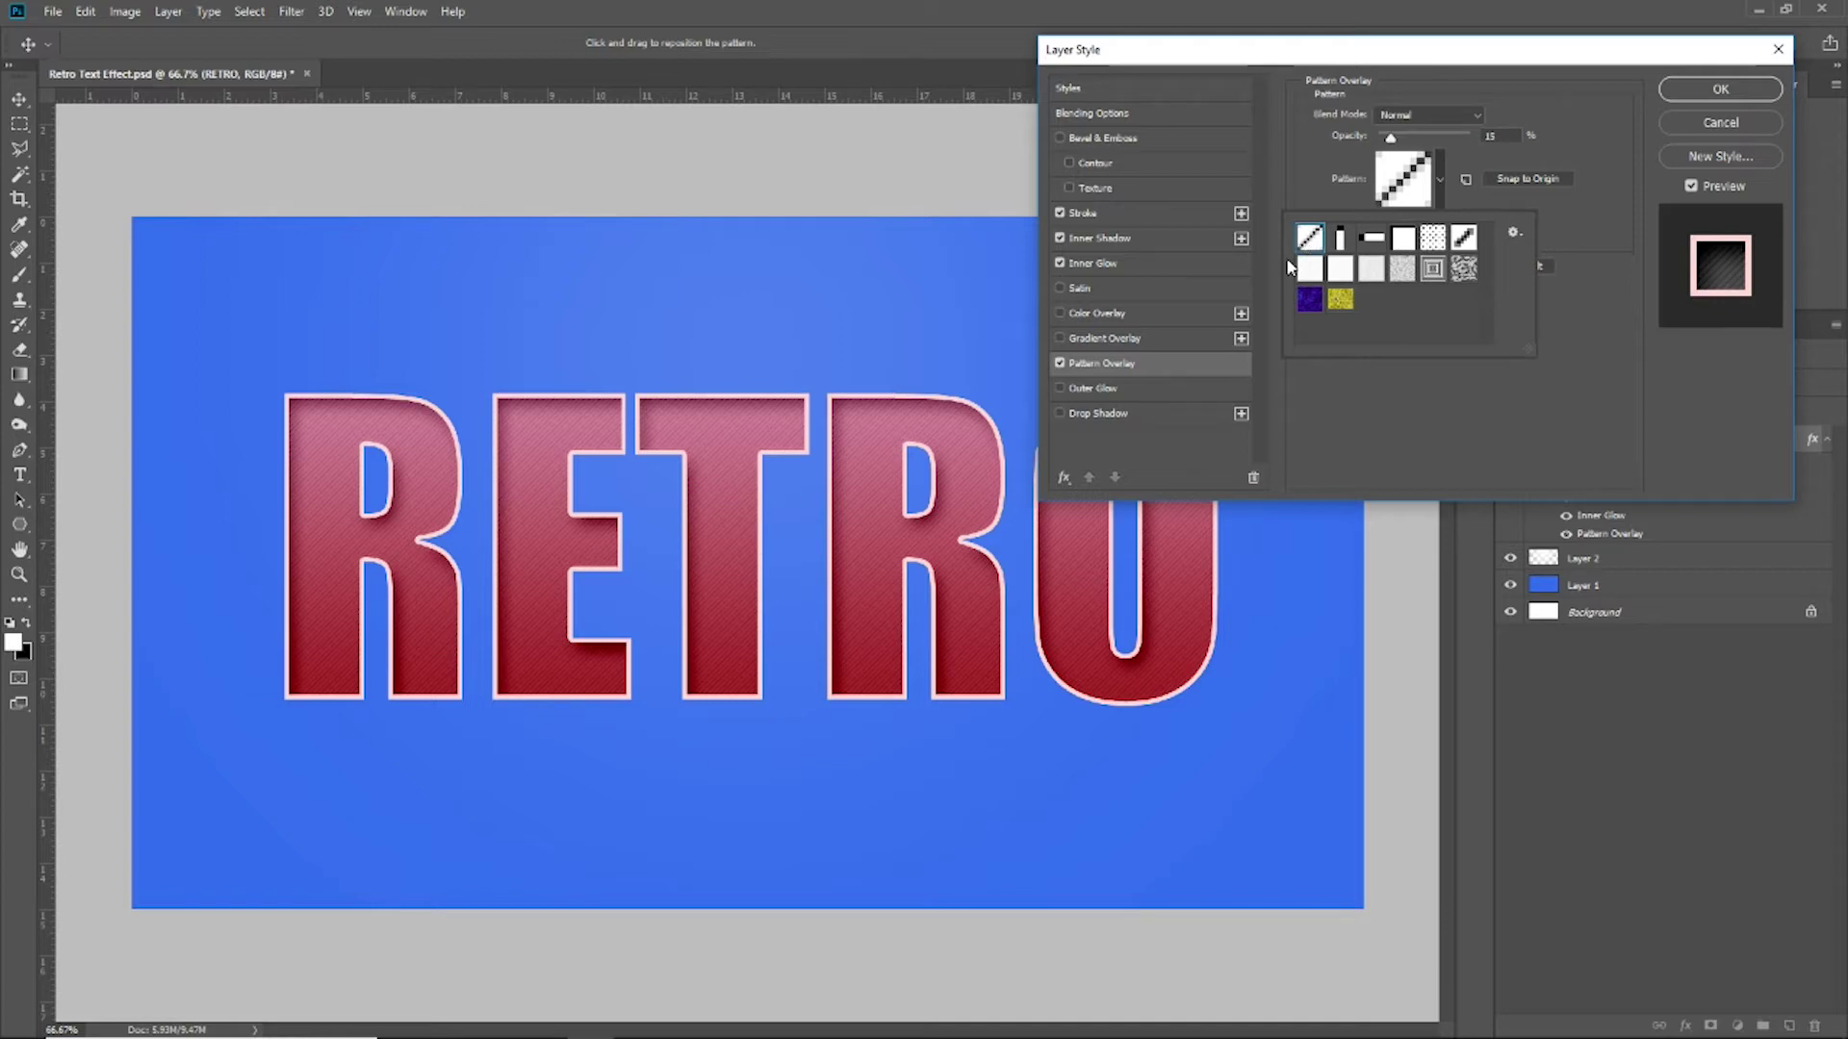
click(1720, 89)
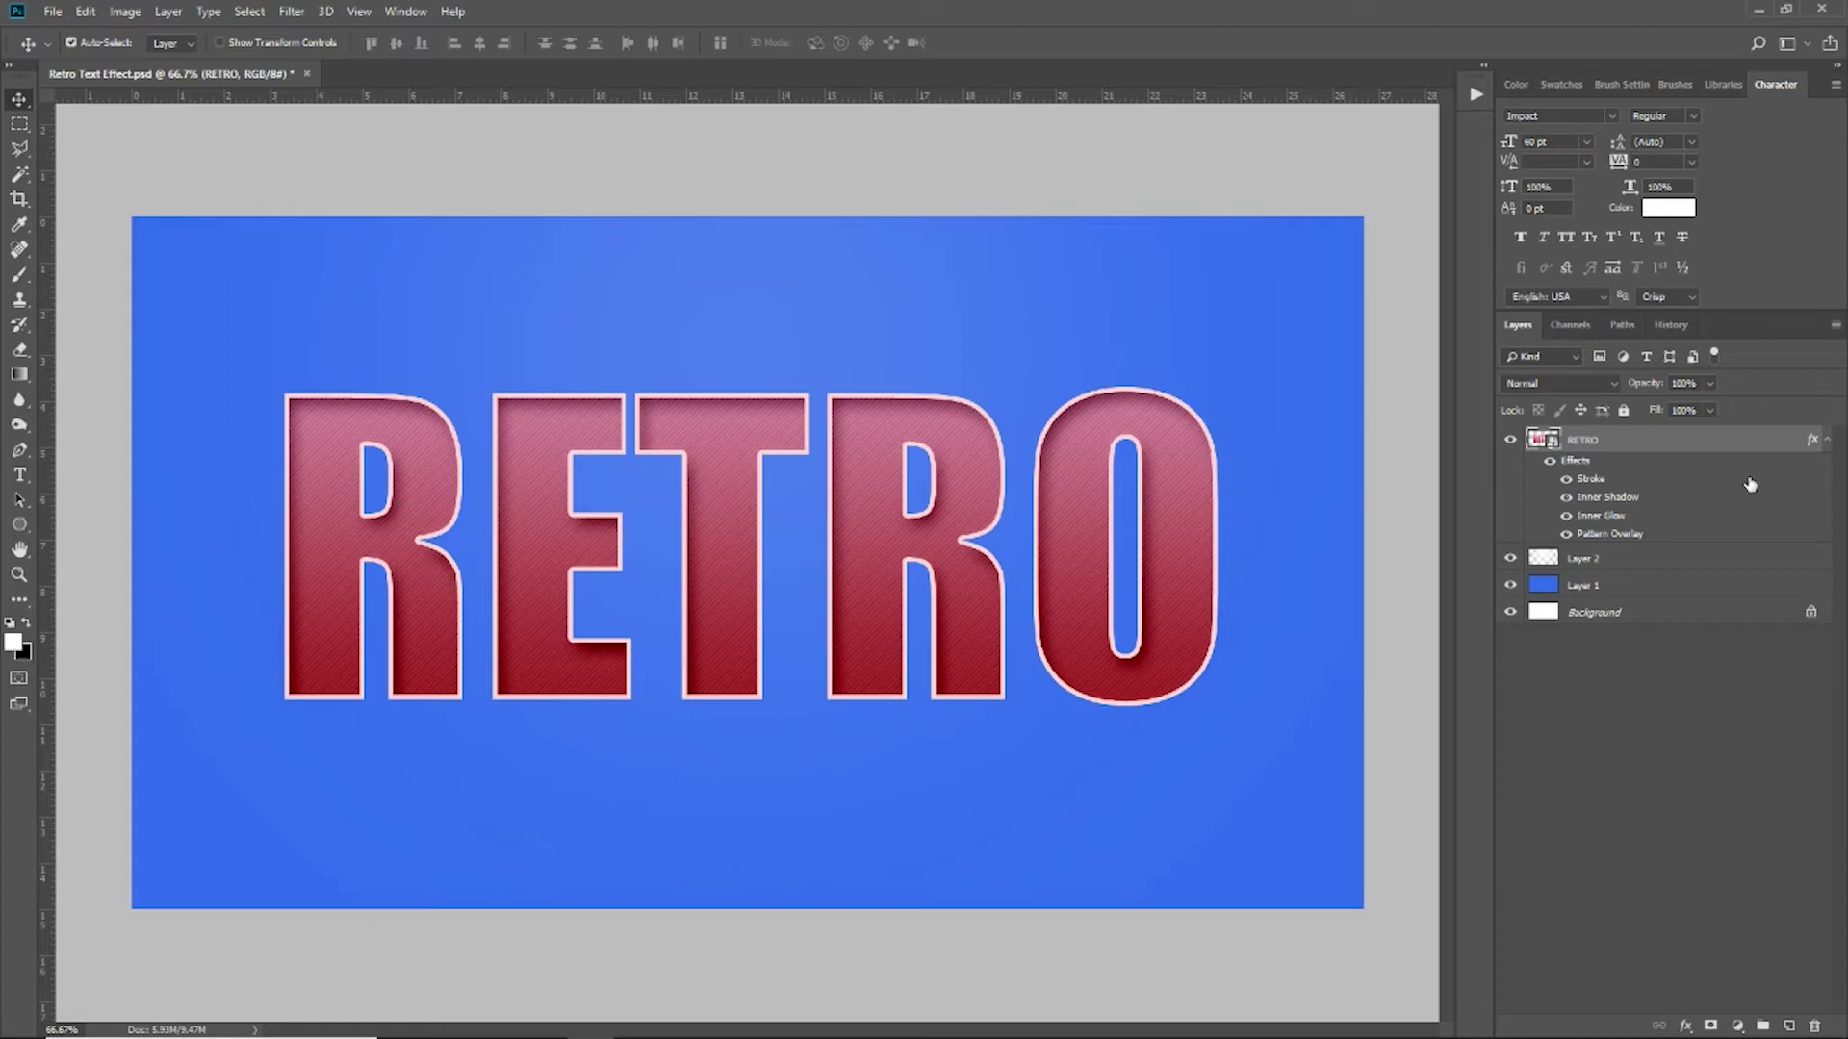
Add a Drop Shadow to the RETRO layer, try the Normal and Dissolve blend modes, and set it back to Multiply
double_click(1741, 449)
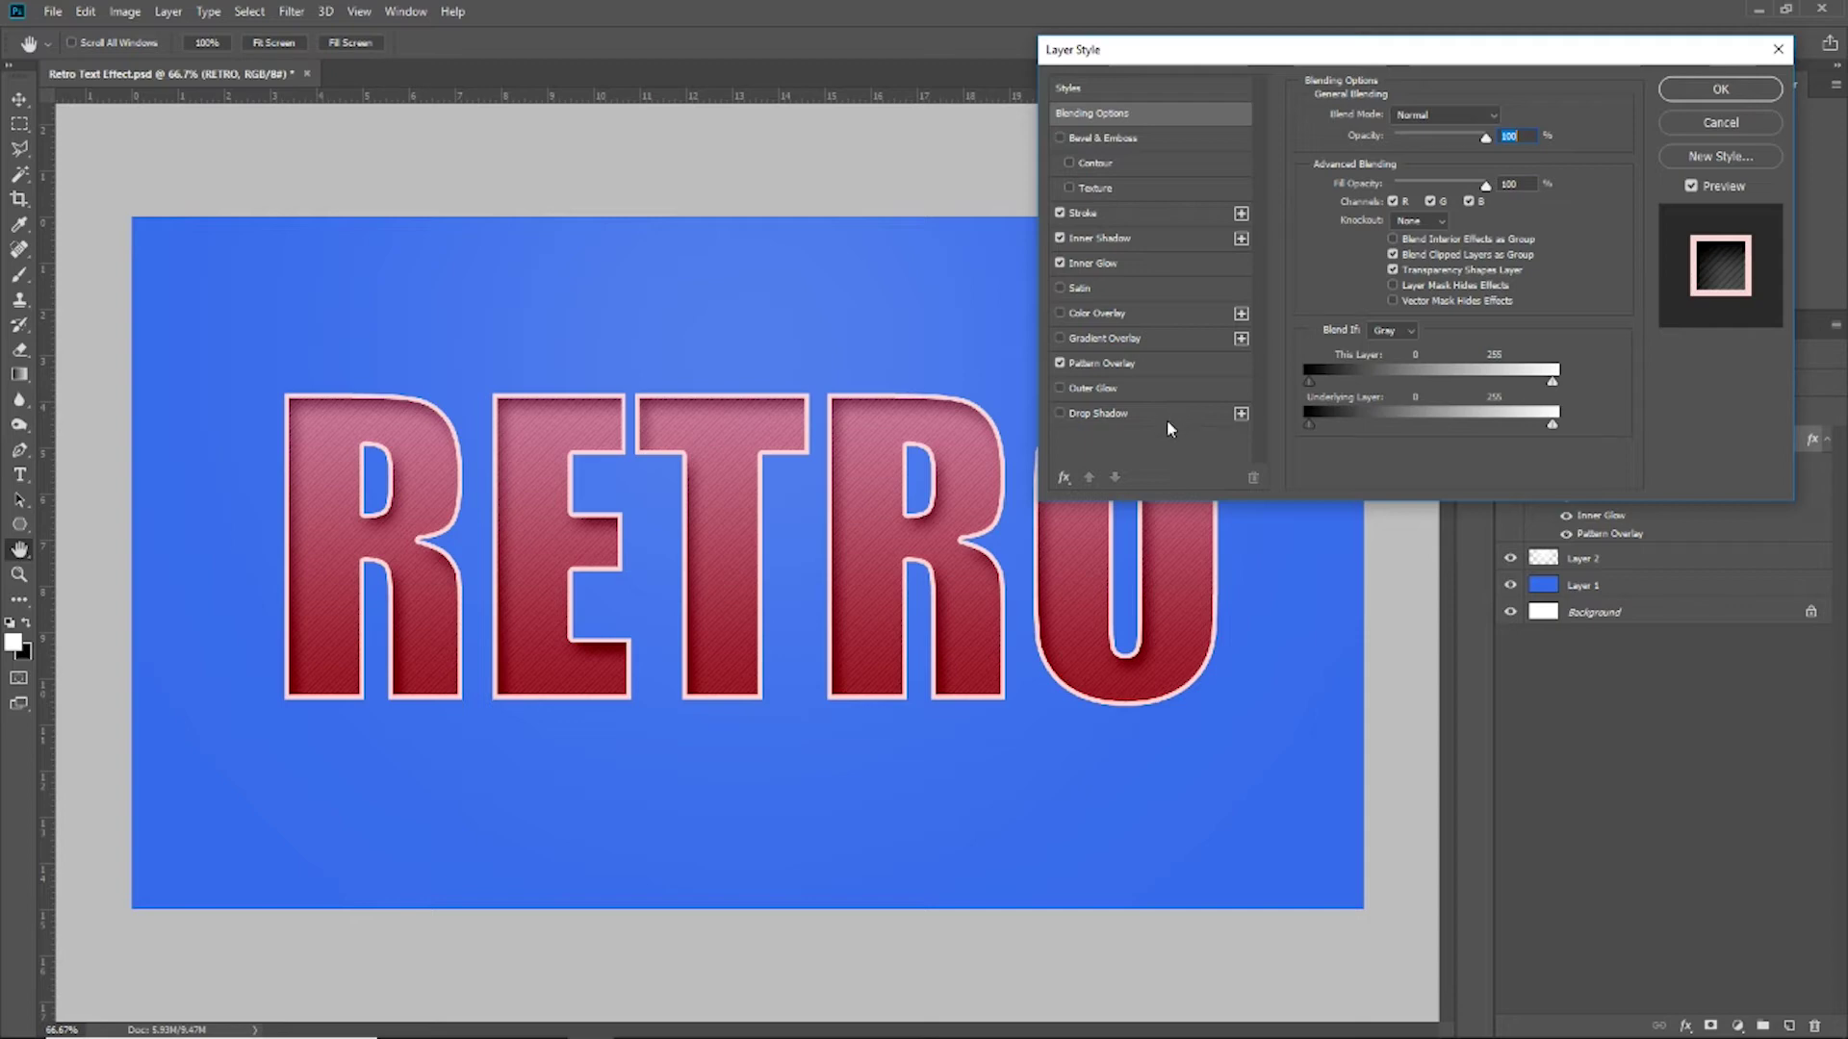
click(1169, 415)
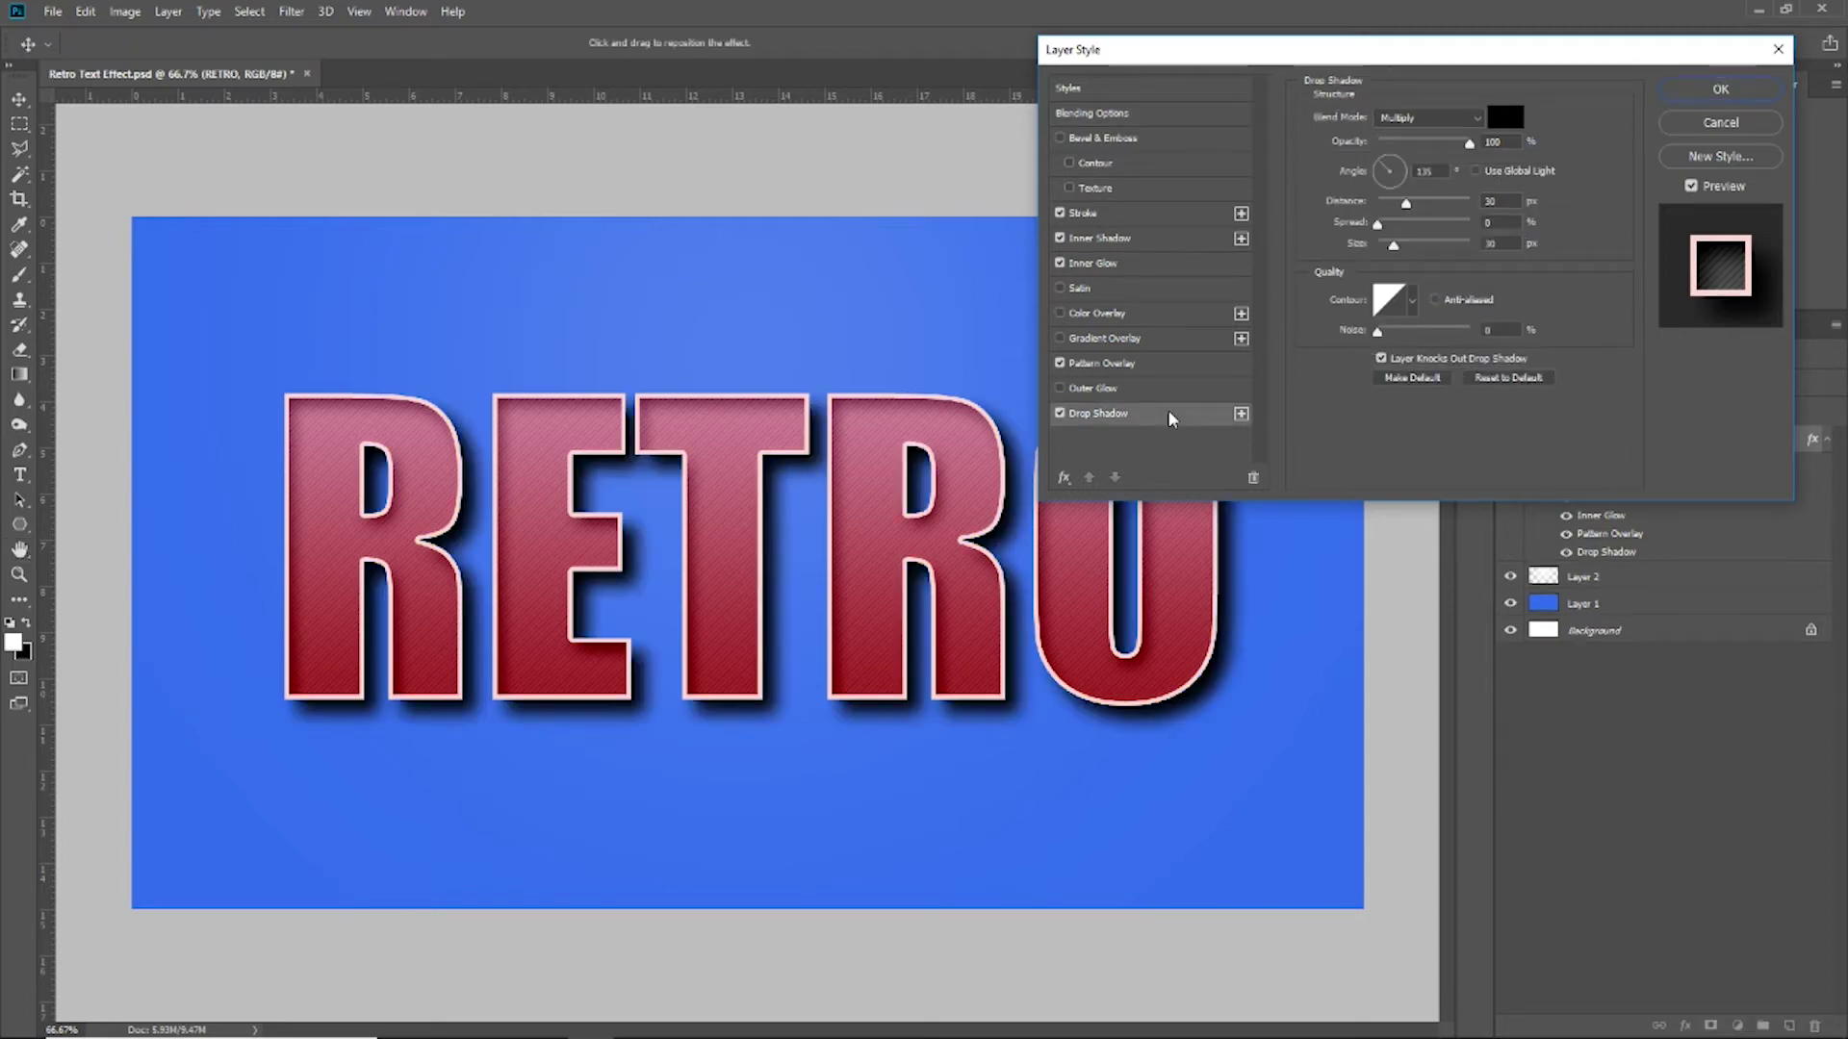
click(1431, 119)
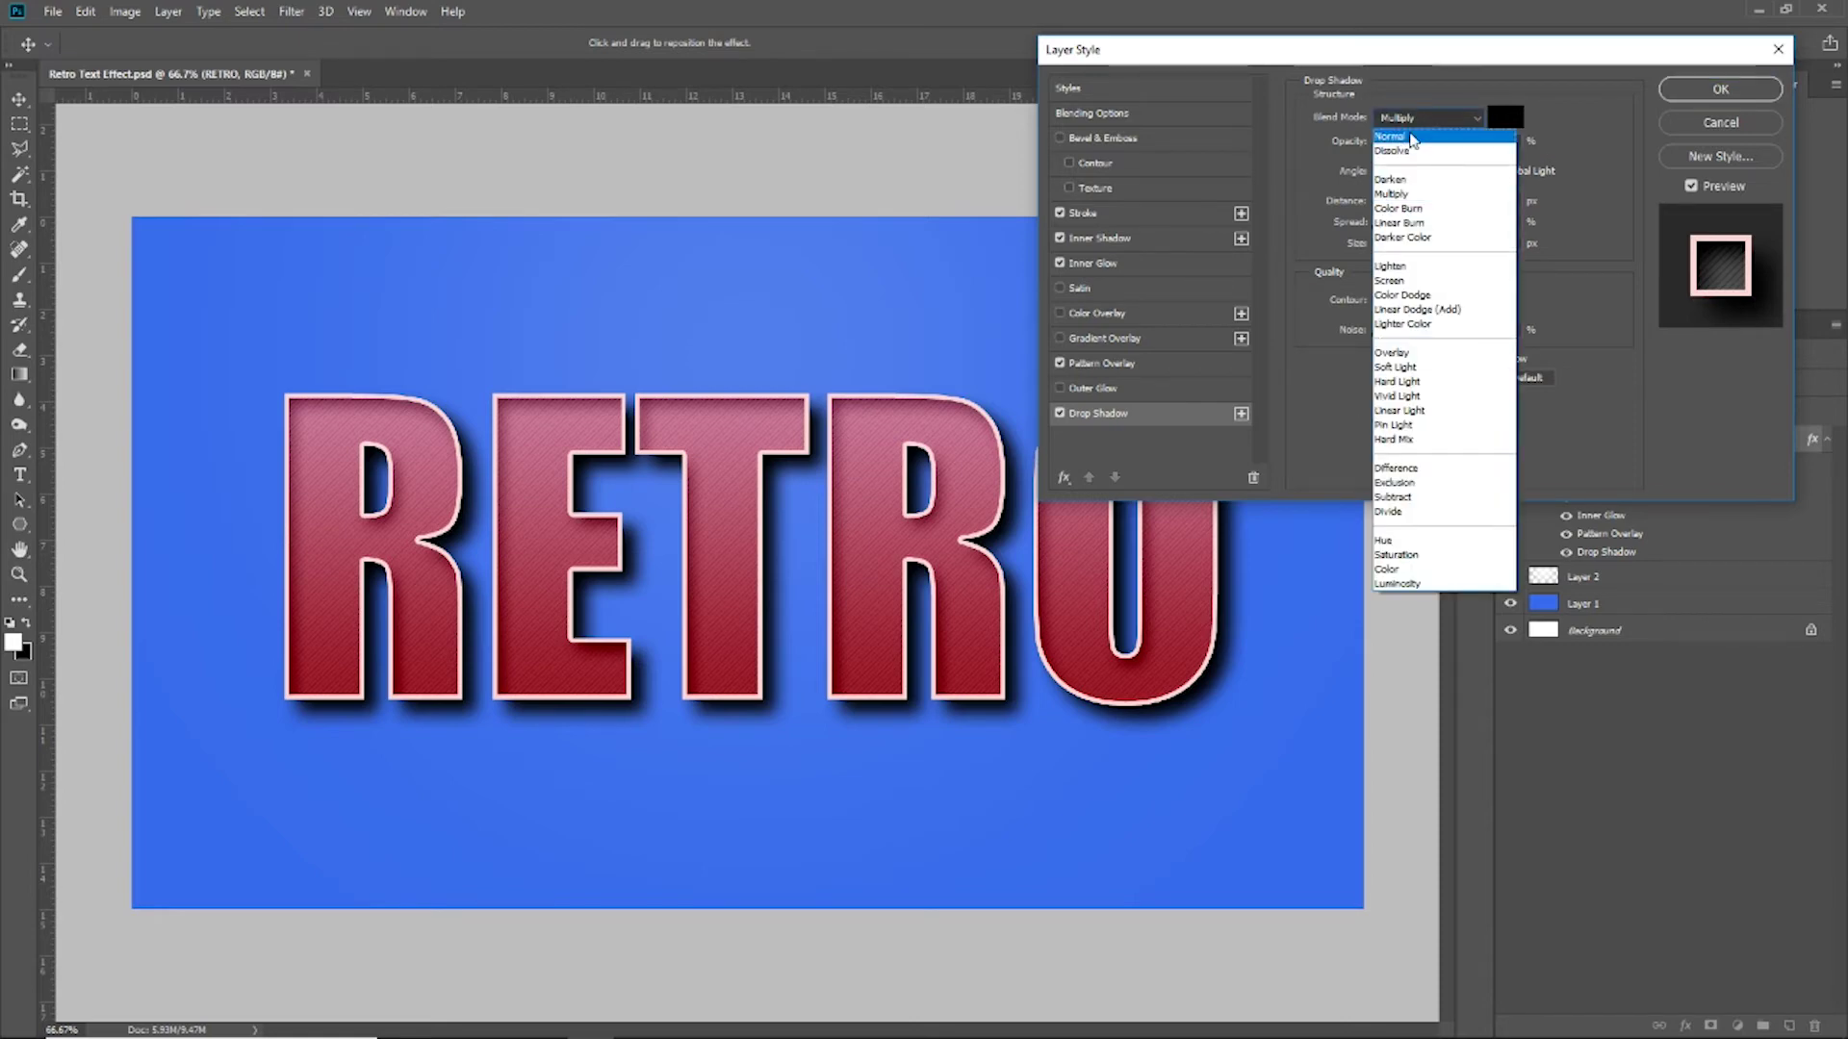
click(1403, 137)
click(1407, 118)
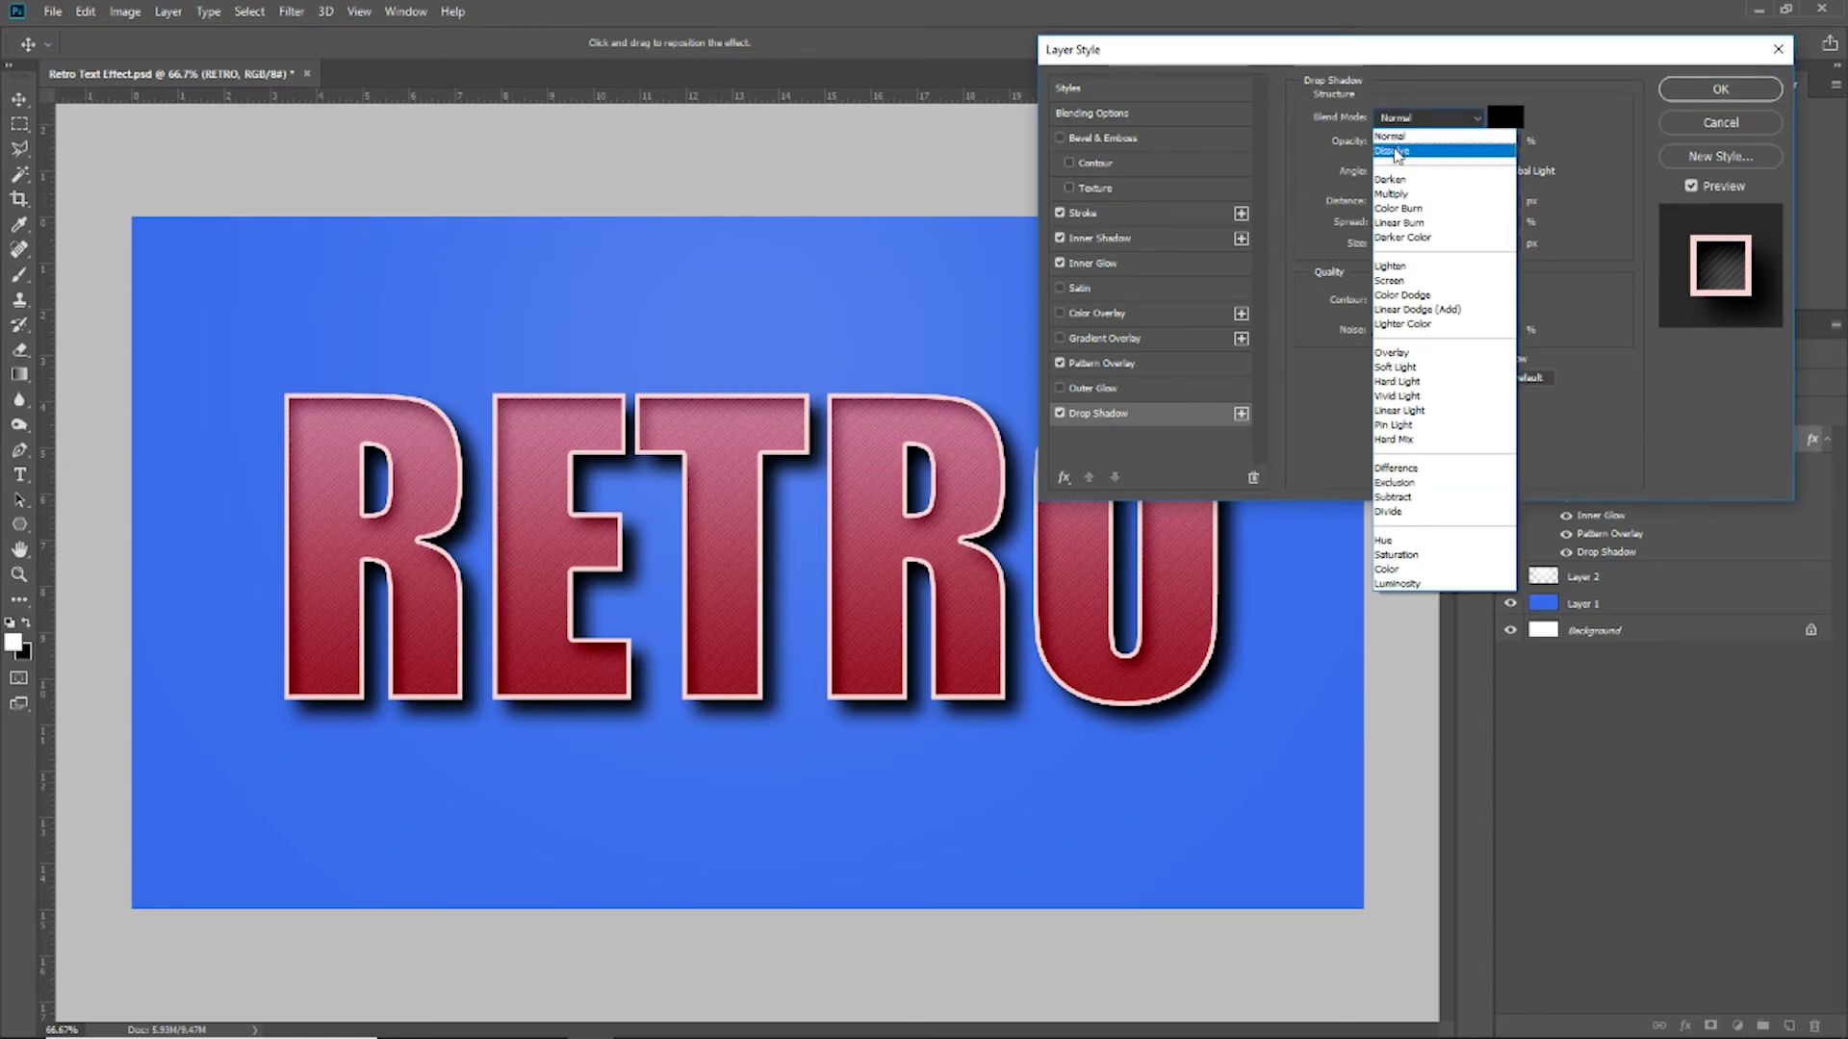
click(1398, 152)
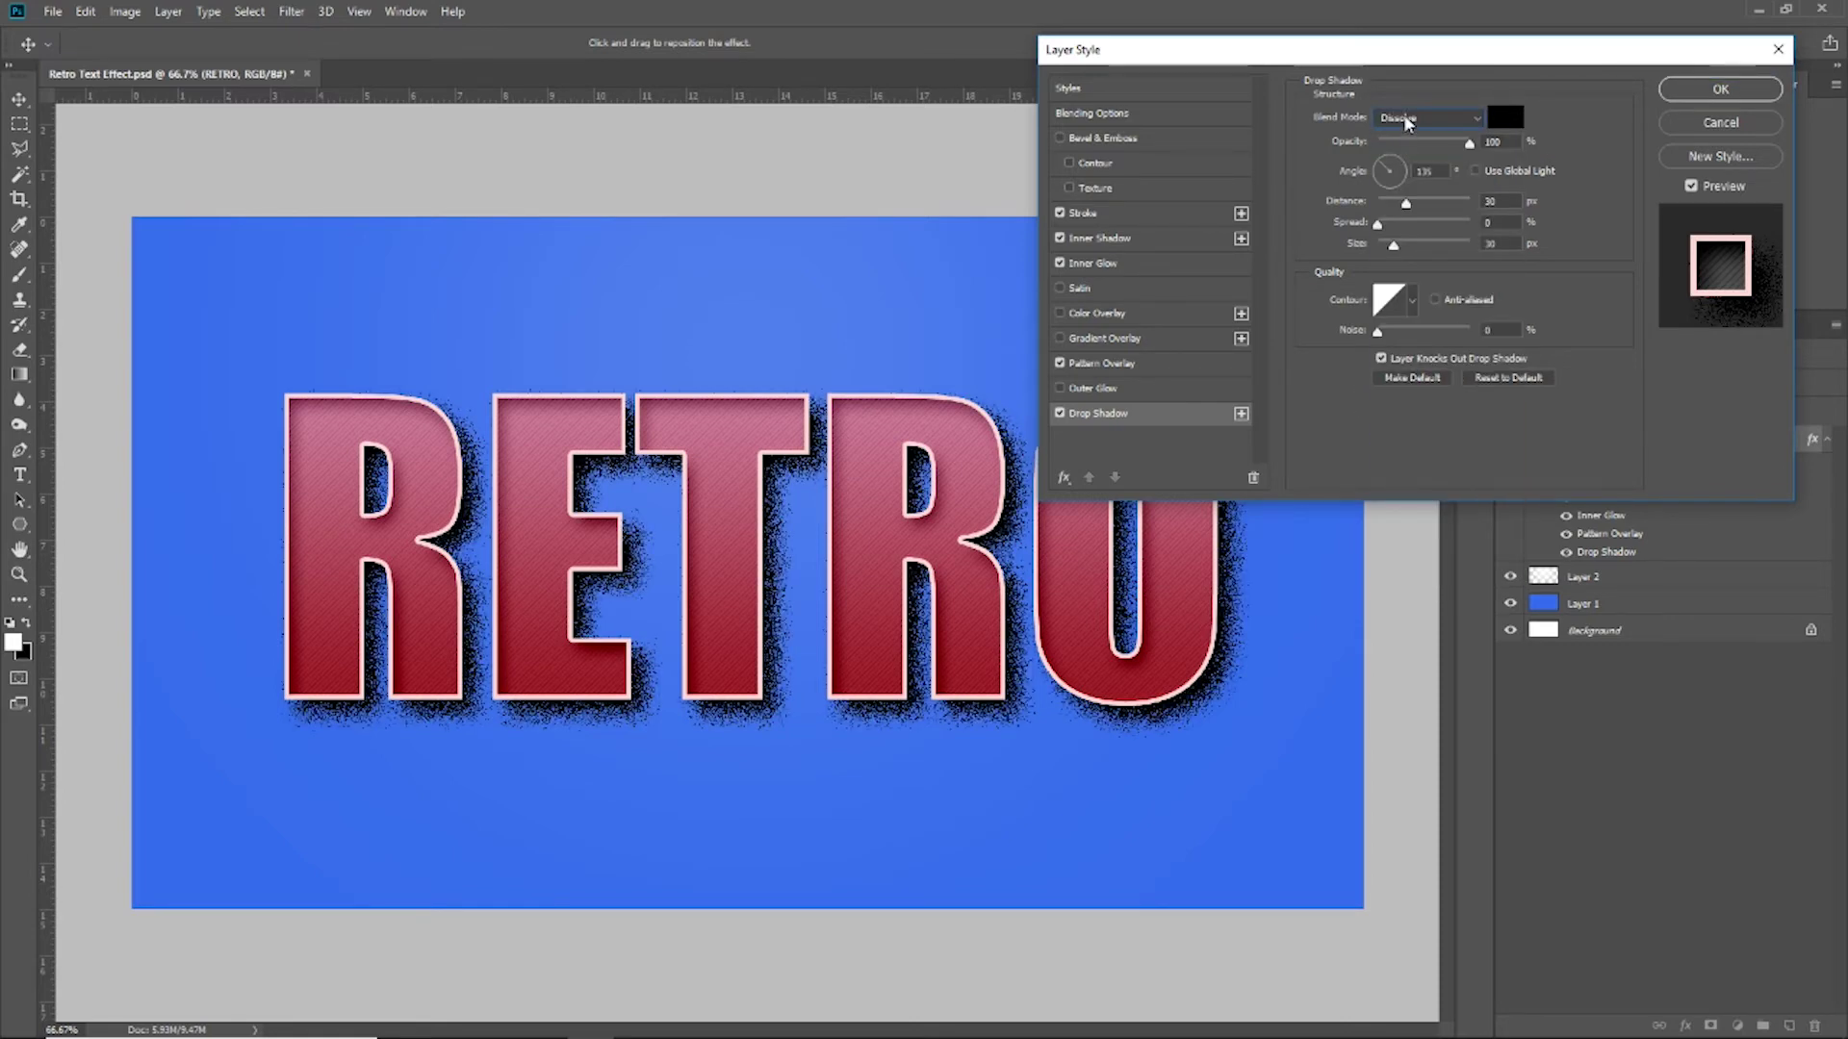
click(1409, 121)
click(1400, 194)
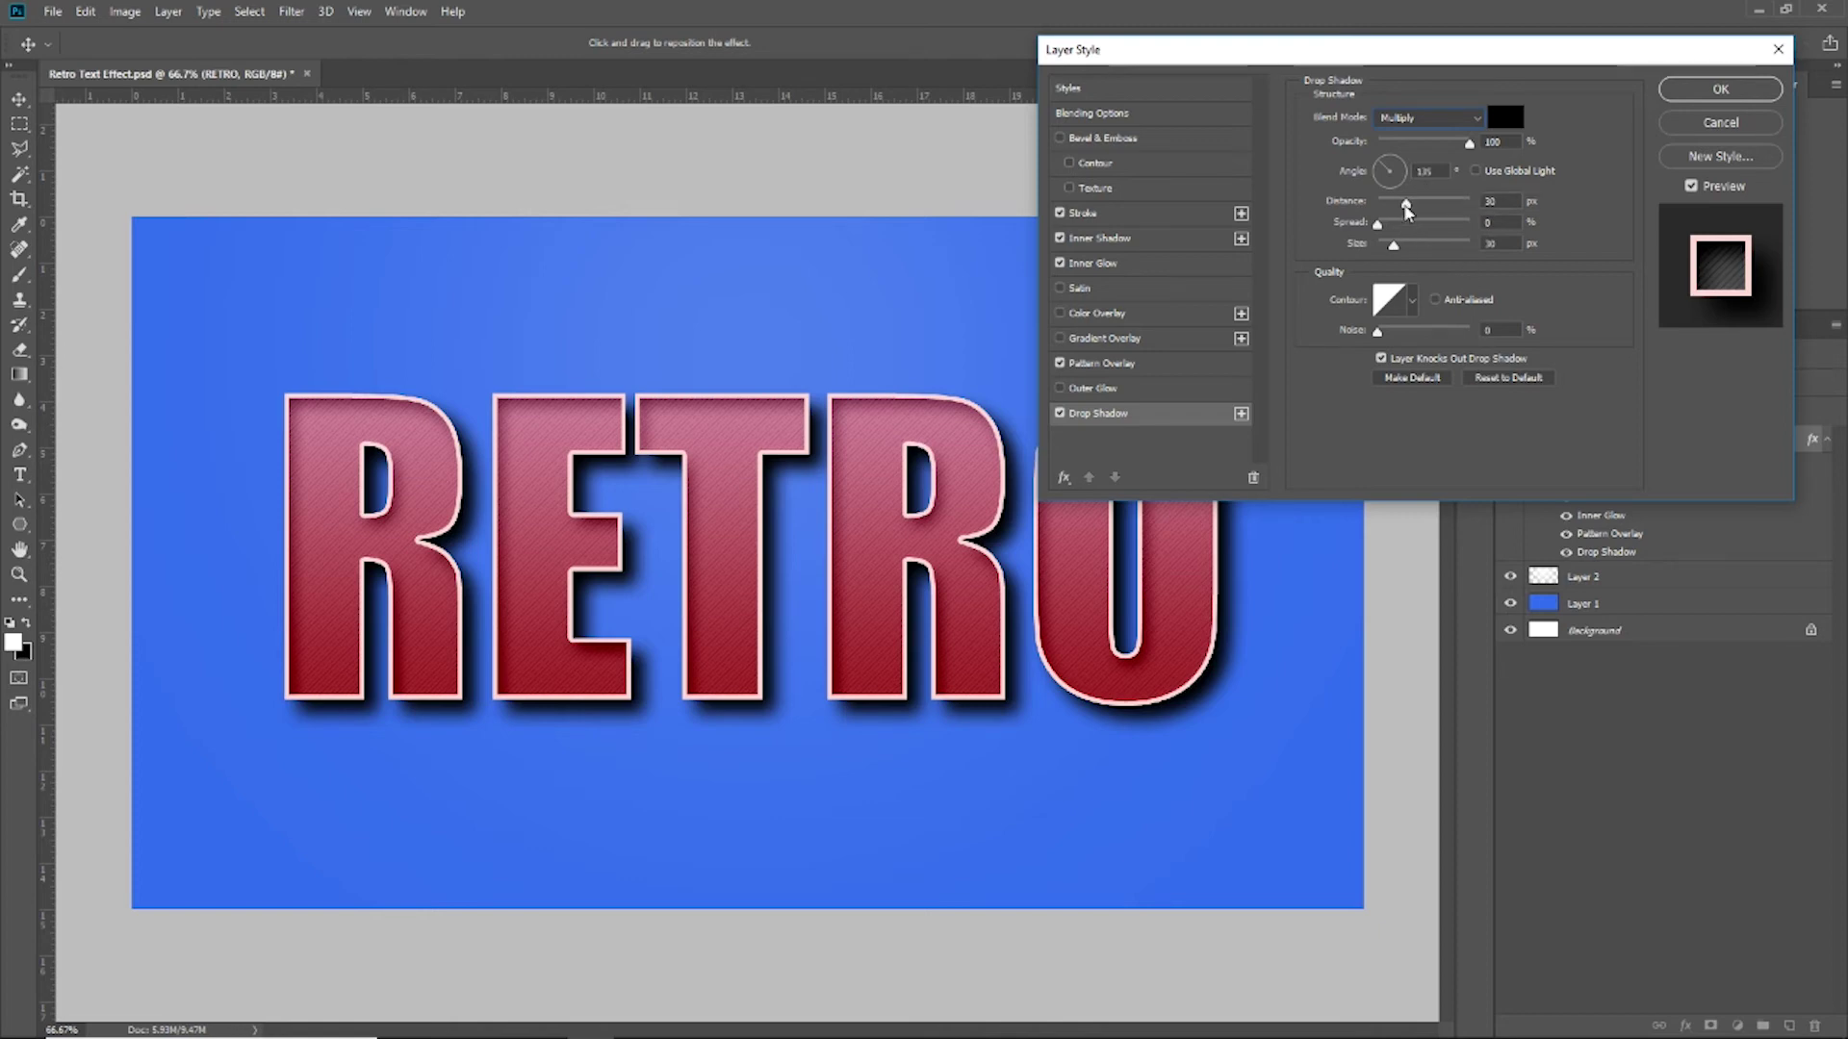
Try a larger Drop Shadow distance, set it back to 30 px, and apply the layer style
drag(1408, 205, 1426, 212)
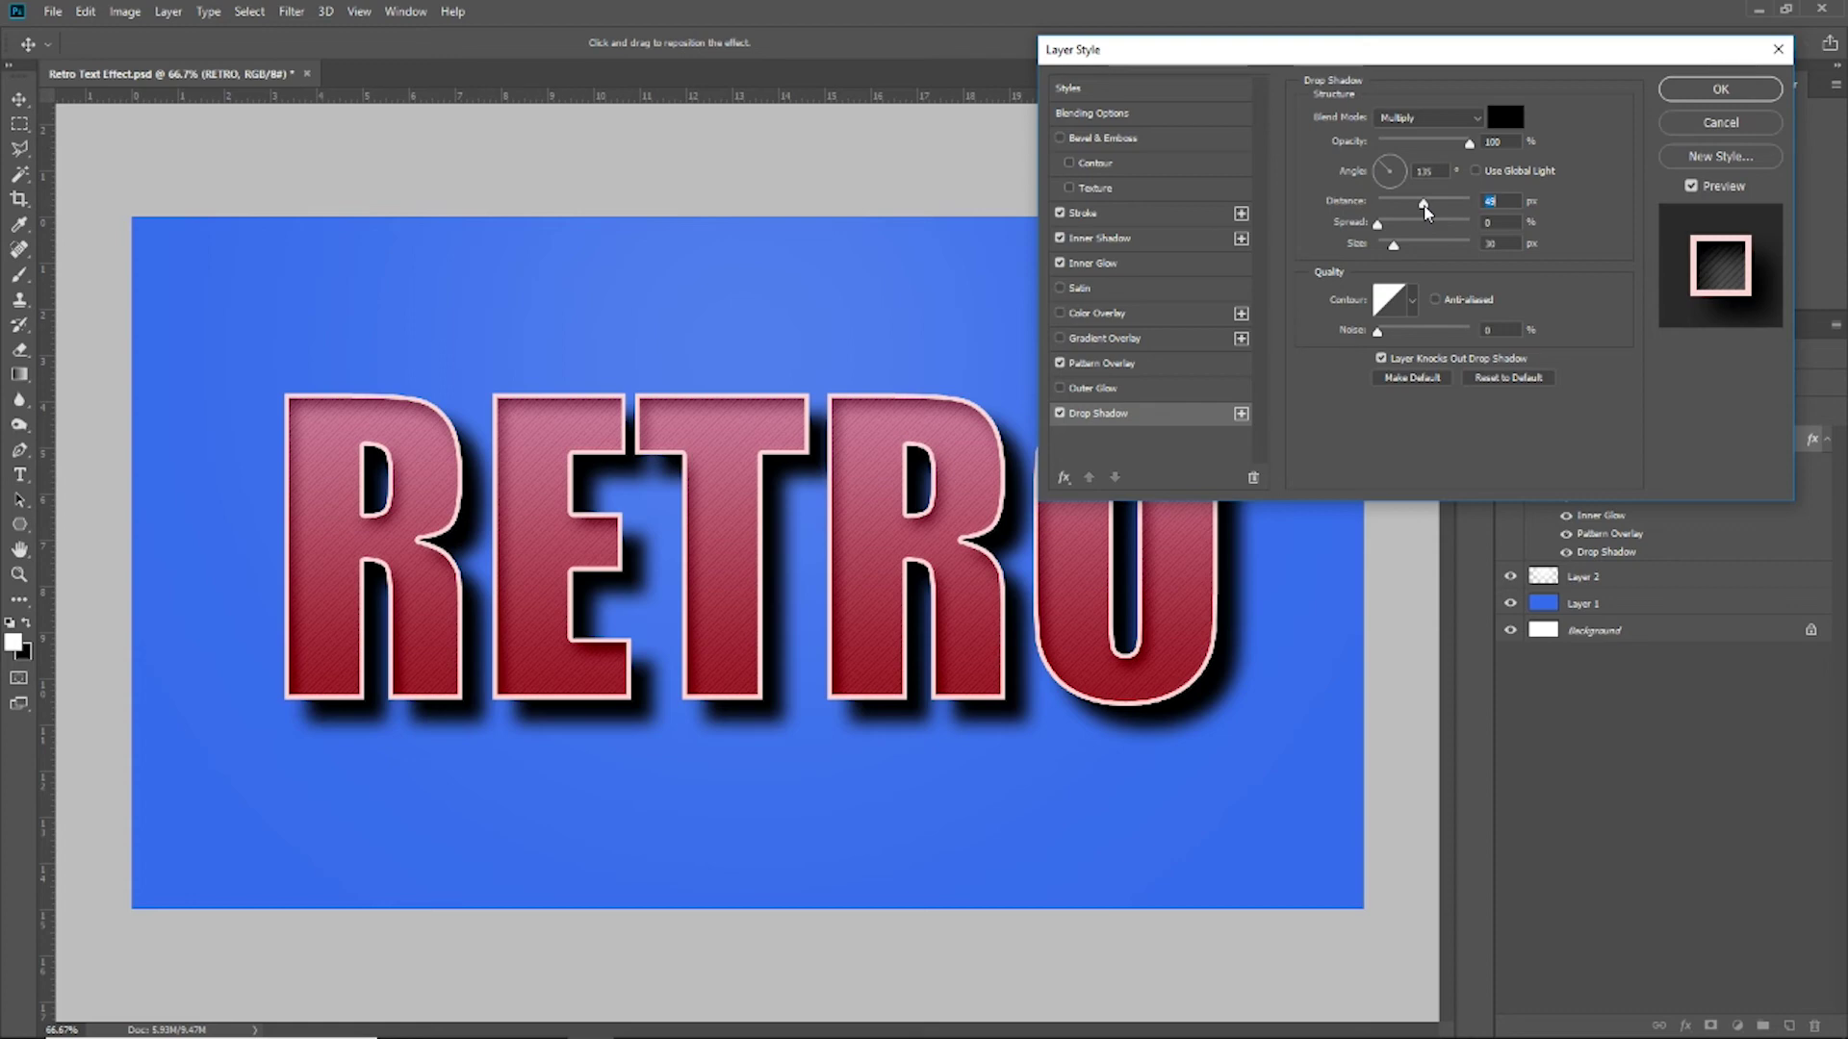
drag(1425, 212, 1396, 217)
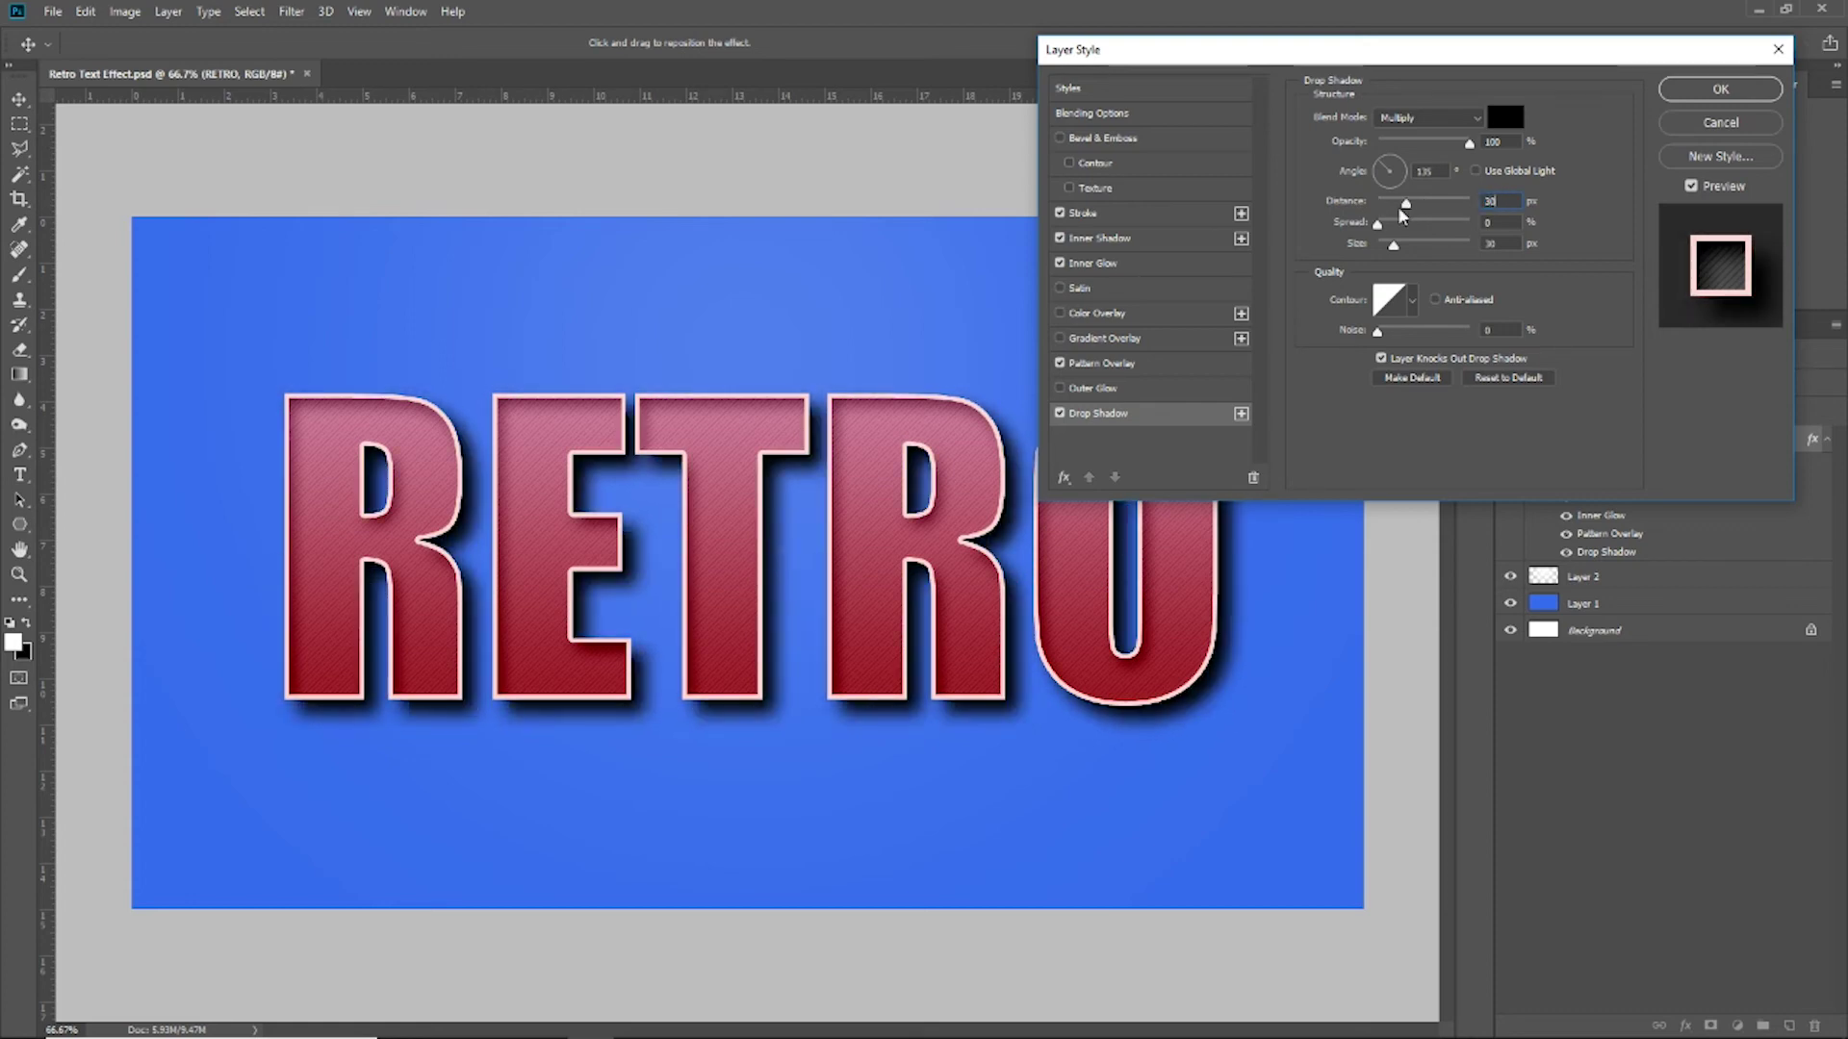
key(Tab)
click(1720, 90)
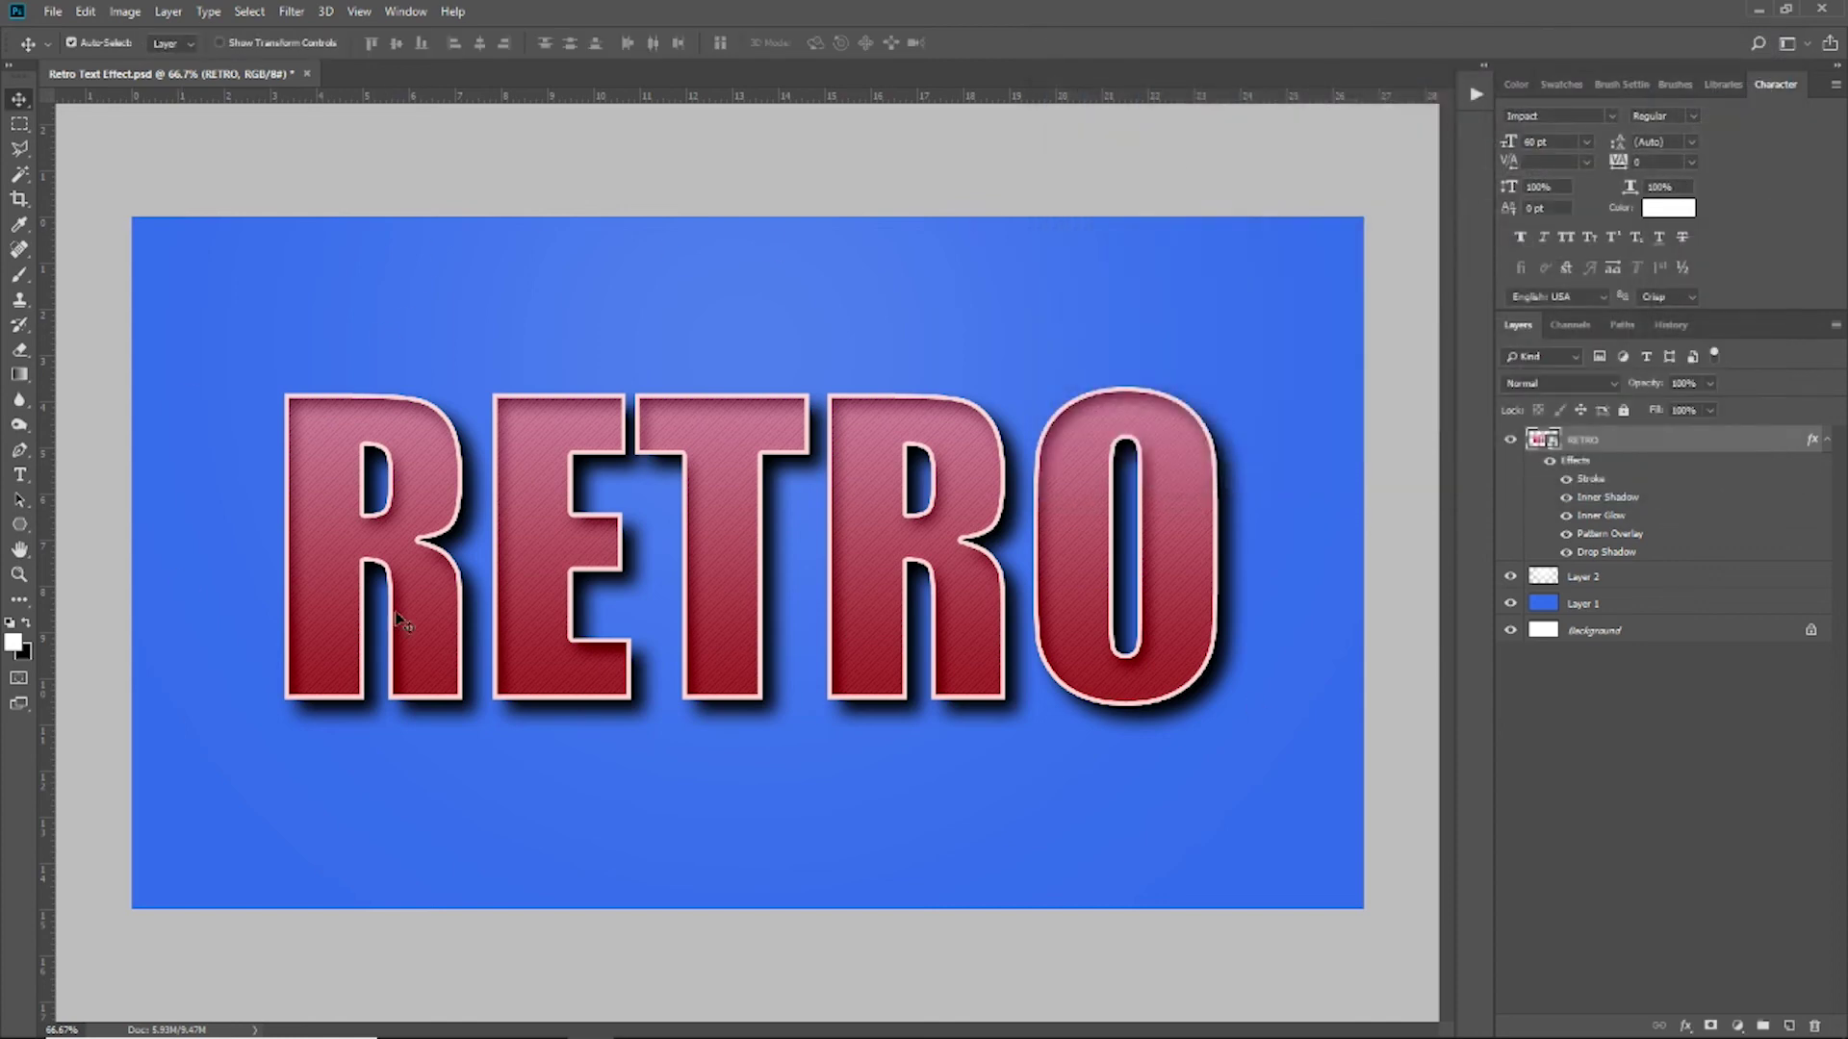